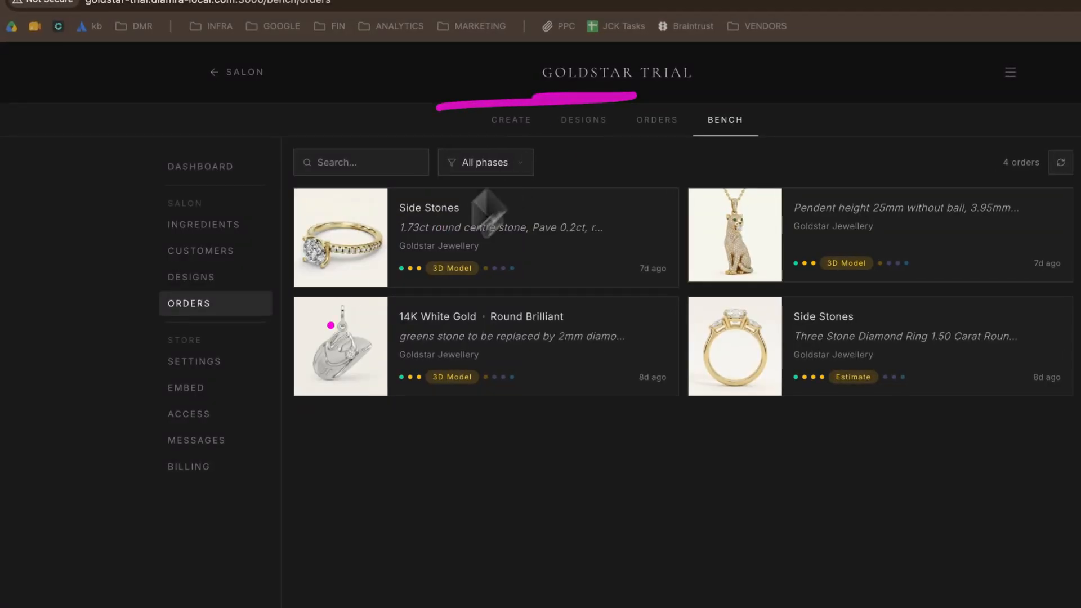
{"action": "mouse_move", "coordinate": [301, 444]}
{"action": "left_mouse_down"}
{"action": "mouse_move", "coordinate": [264, 294]}
{"action": "mouse_move", "coordinate": [521, 263]}
{"action": "mouse_move", "coordinate": [282, 327]}
{"action": "mouse_move", "coordinate": [495, 363]}
{"action": "left_mouse_up"}
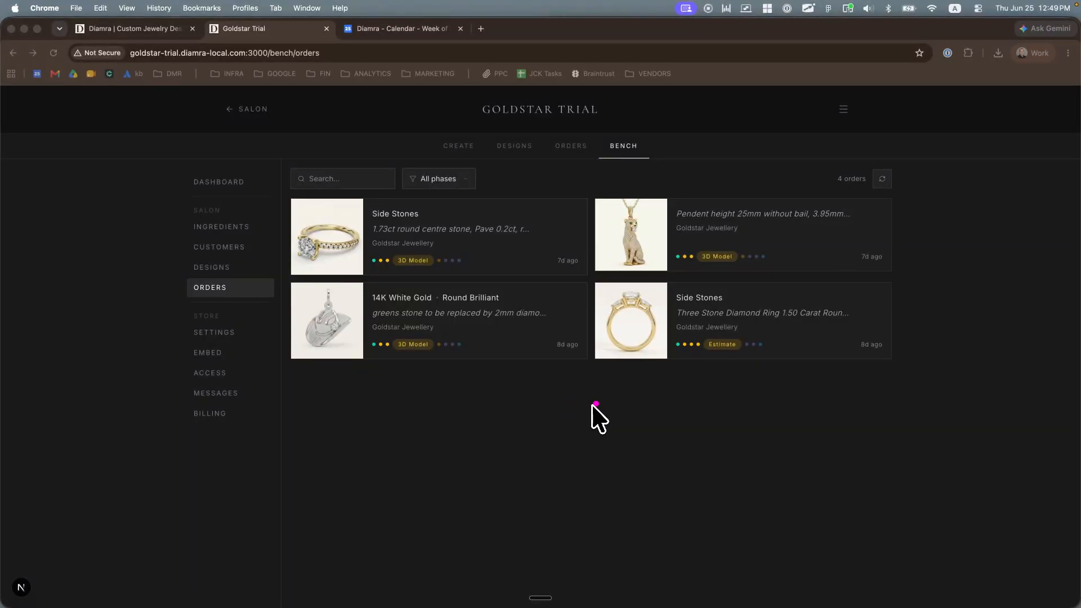
{"action": "key", "text": "Escape"}
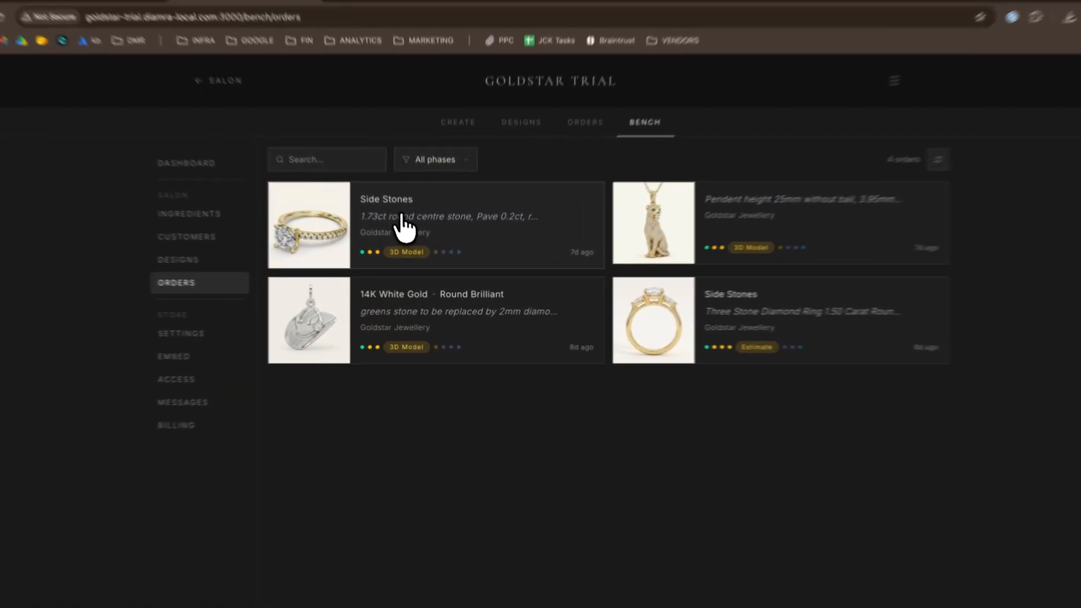
Step: View the 3D model stage of the 1.73ct Side Stones ring order and return to the orders list
{"action": "left_click", "coordinate": [403, 225]}
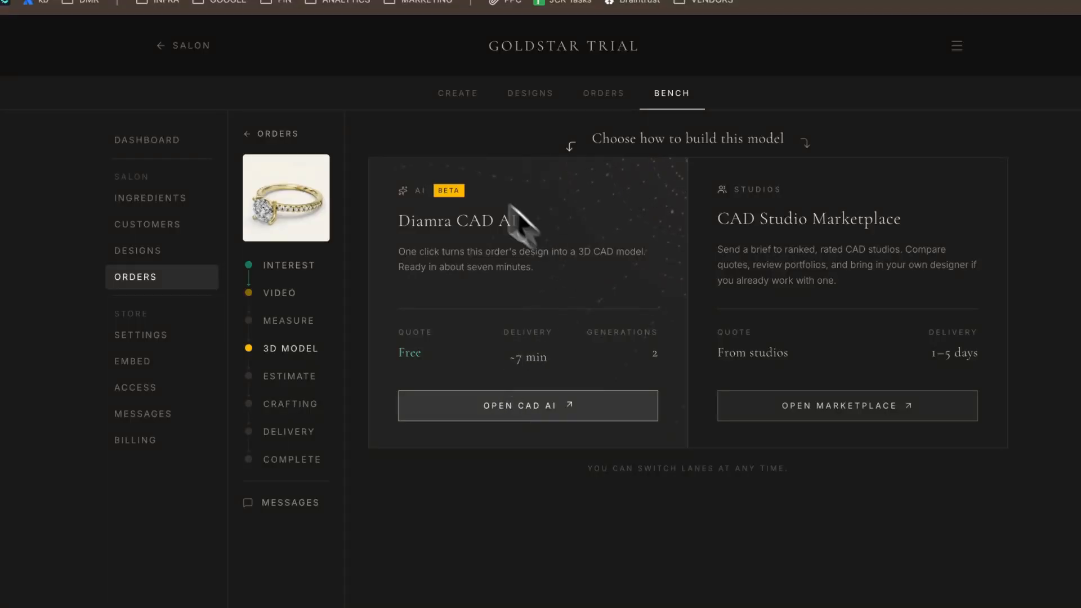
{"action": "left_click", "coordinate": [279, 134]}
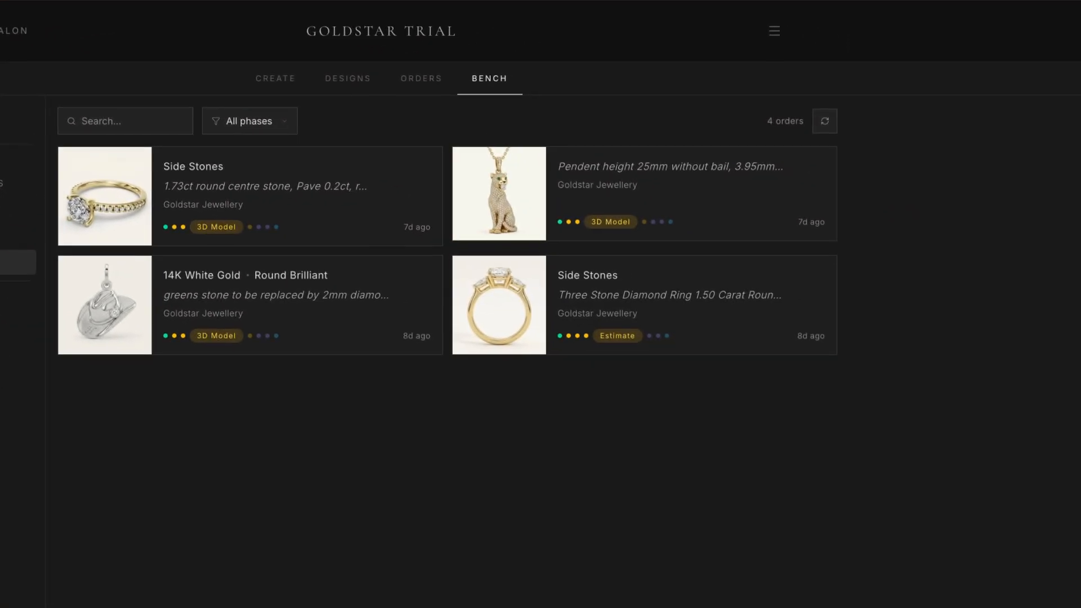
Step: Switch to Rhino 8 and open the hat-gs.stl file from the Downloads folder in it
{"action": "left_click_drag", "start_coordinate": [1080, 299], "coordinate": [599, 230]}
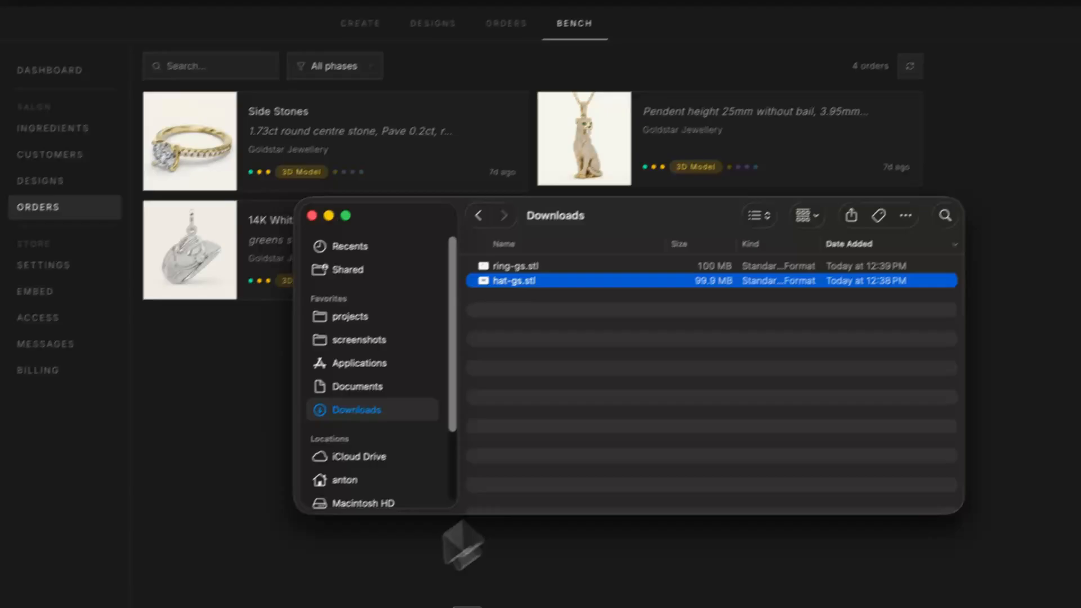
{"action": "mouse_move", "coordinate": [510, 600]}
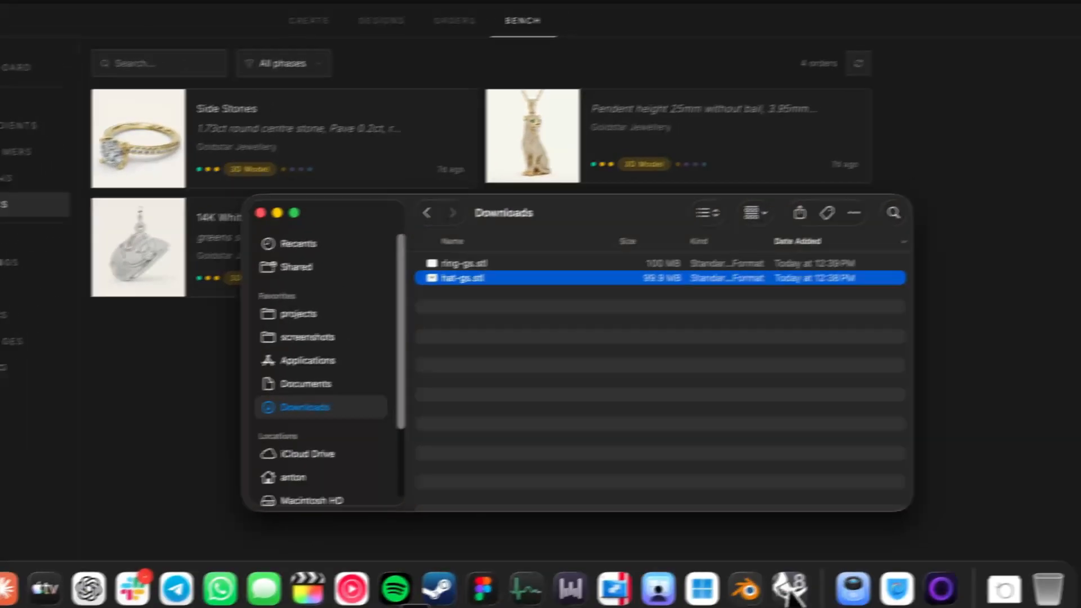
{"action": "left_click", "coordinate": [790, 590]}
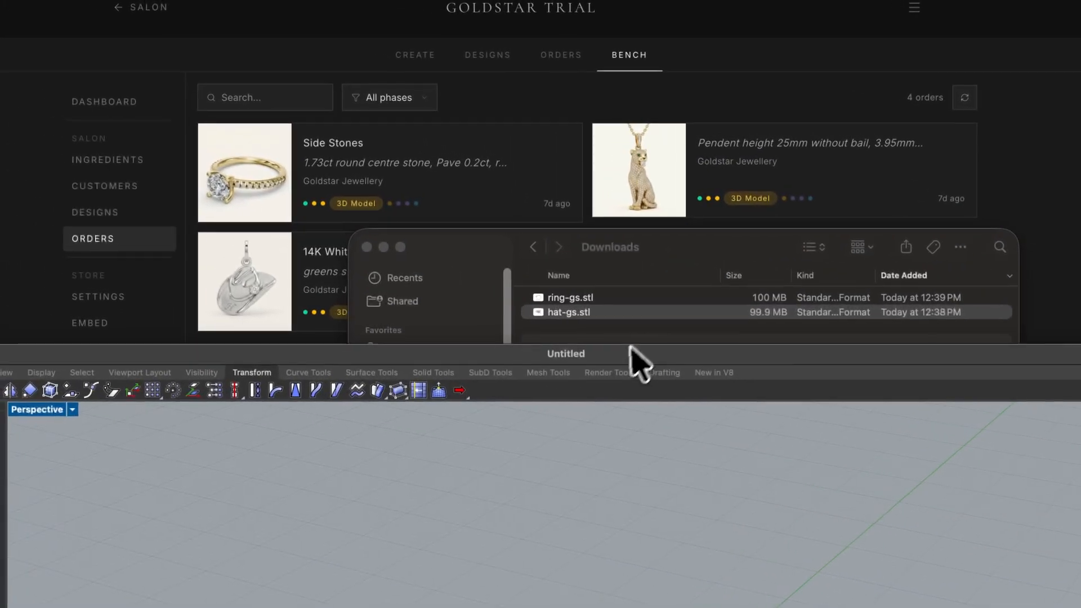
{"action": "left_click_drag", "start_coordinate": [654, 258], "coordinate": [677, 208]}
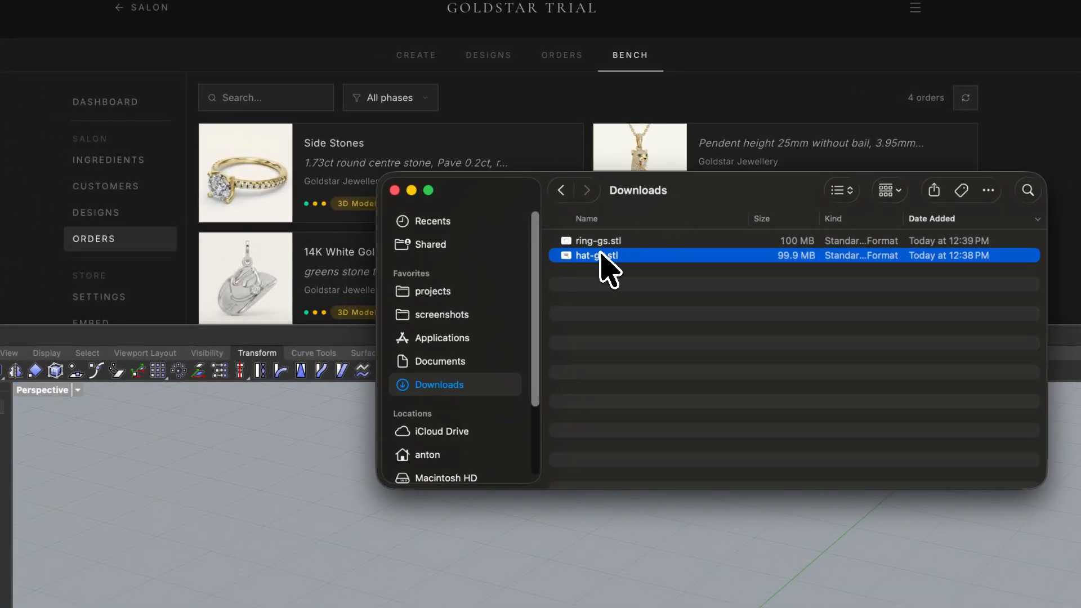
{"action": "left_click_drag", "start_coordinate": [605, 260], "coordinate": [386, 560]}
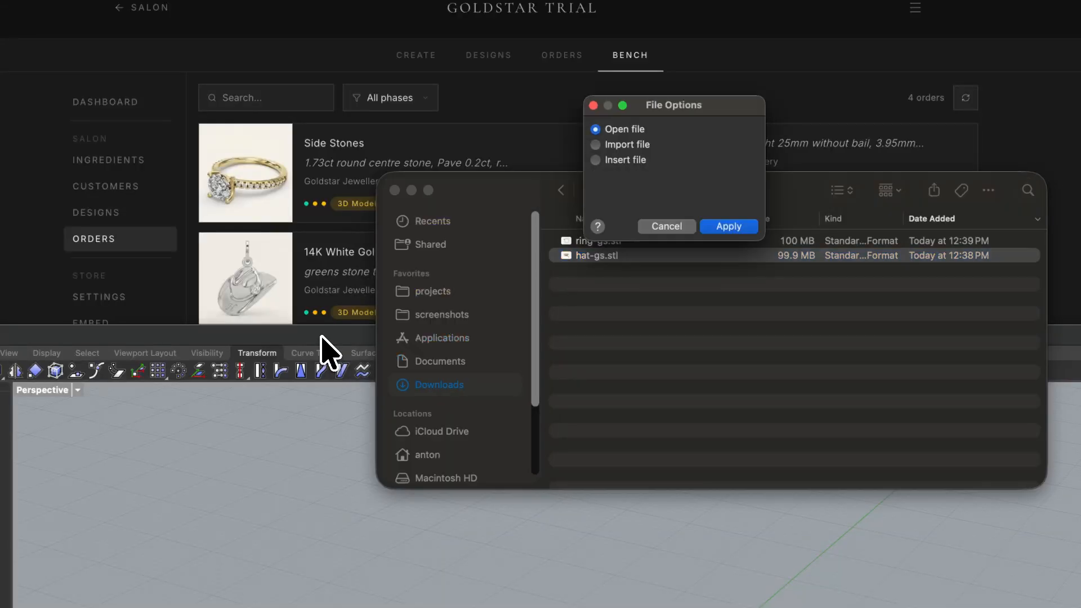
{"action": "left_click", "coordinate": [727, 226]}
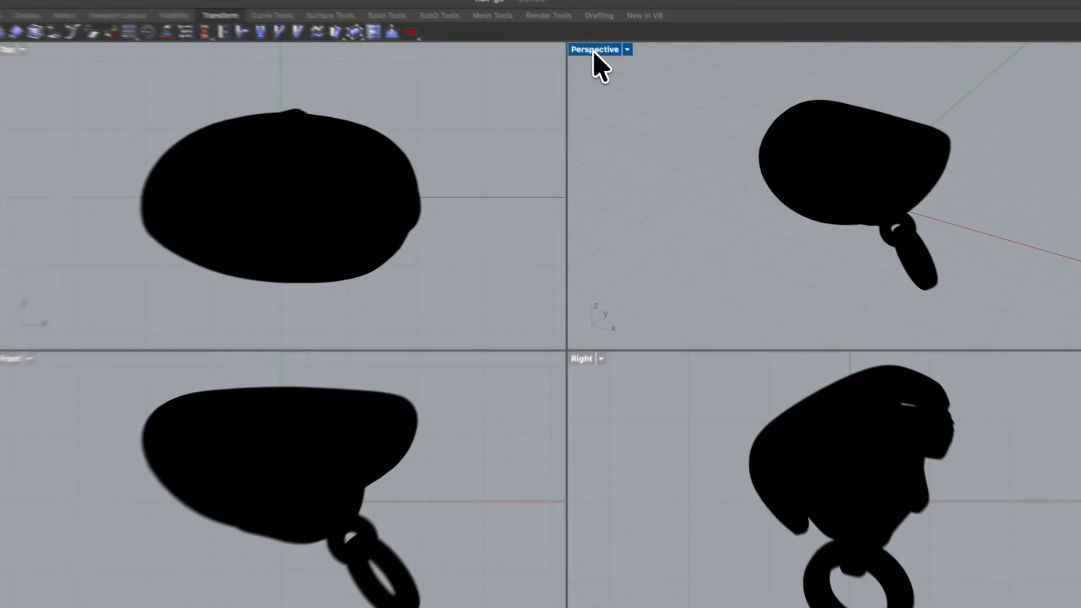
Step: Maximize the Perspective viewport and examine the hat pendant's mesh density up close and from several sides
{"action": "double_click", "coordinate": [610, 68]}
{"action": "right_click_drag", "start_coordinate": [625, 341], "coordinate": [481, 239]}
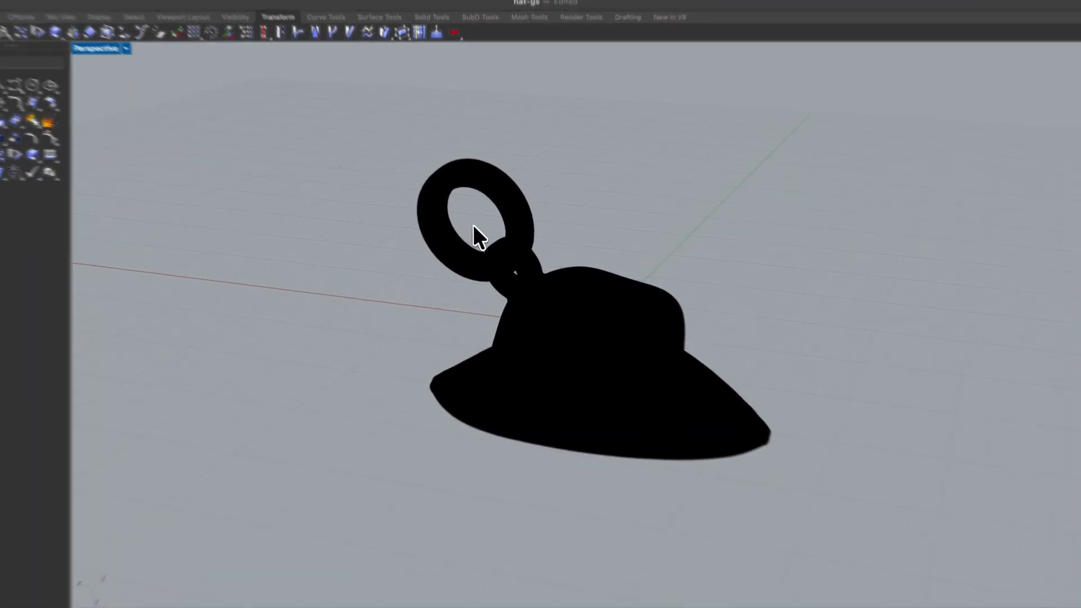
{"action": "scroll", "coordinate": [580, 343], "scroll_direction": "up", "scroll_amount": 10}
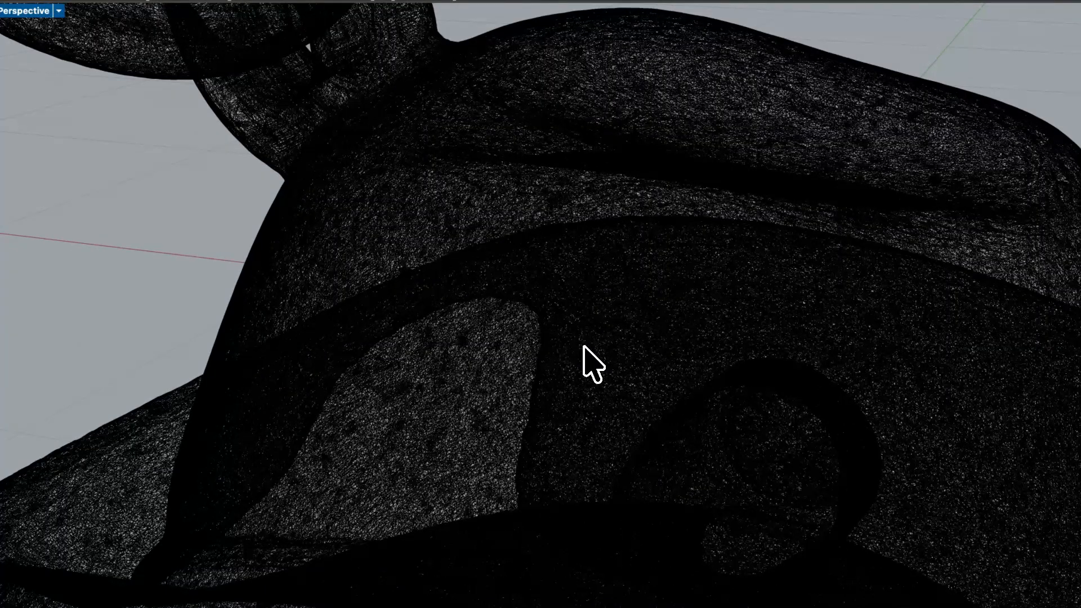
{"action": "scroll", "coordinate": [584, 346], "scroll_direction": "up", "scroll_amount": 4}
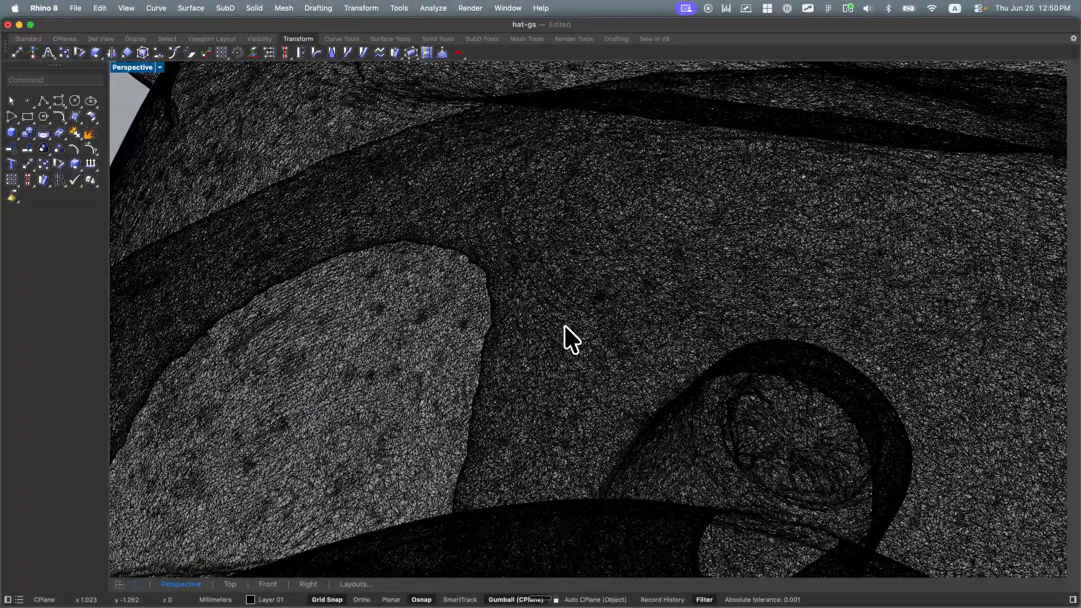
{"action": "scroll", "coordinate": [564, 327], "scroll_direction": "down", "scroll_amount": 6}
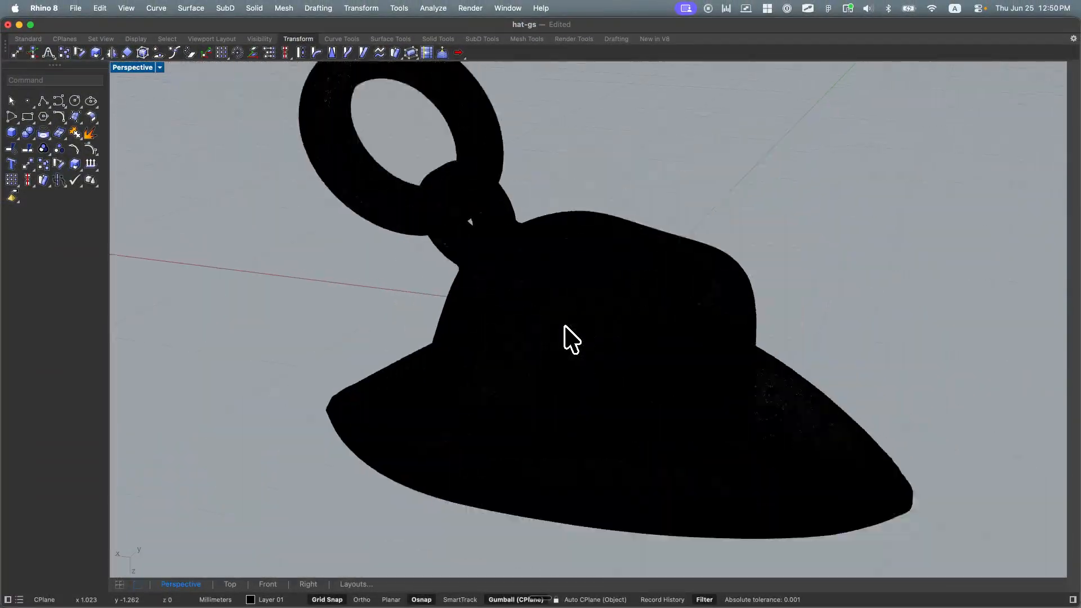
{"action": "right_click_drag", "start_coordinate": [732, 332], "coordinate": [816, 336]}
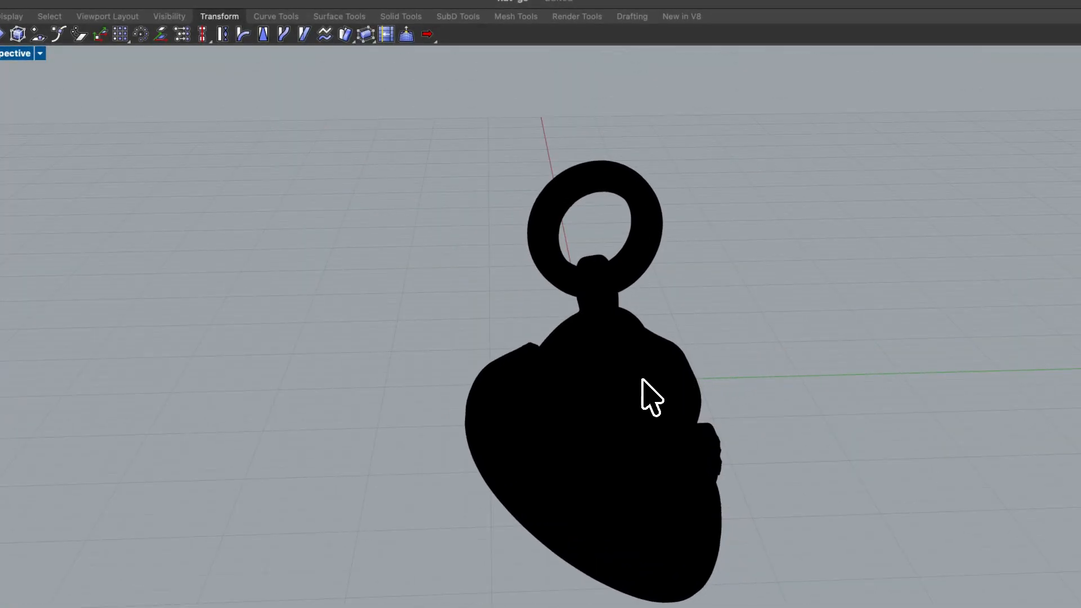
{"action": "right_click_drag", "start_coordinate": [748, 348], "coordinate": [723, 333]}
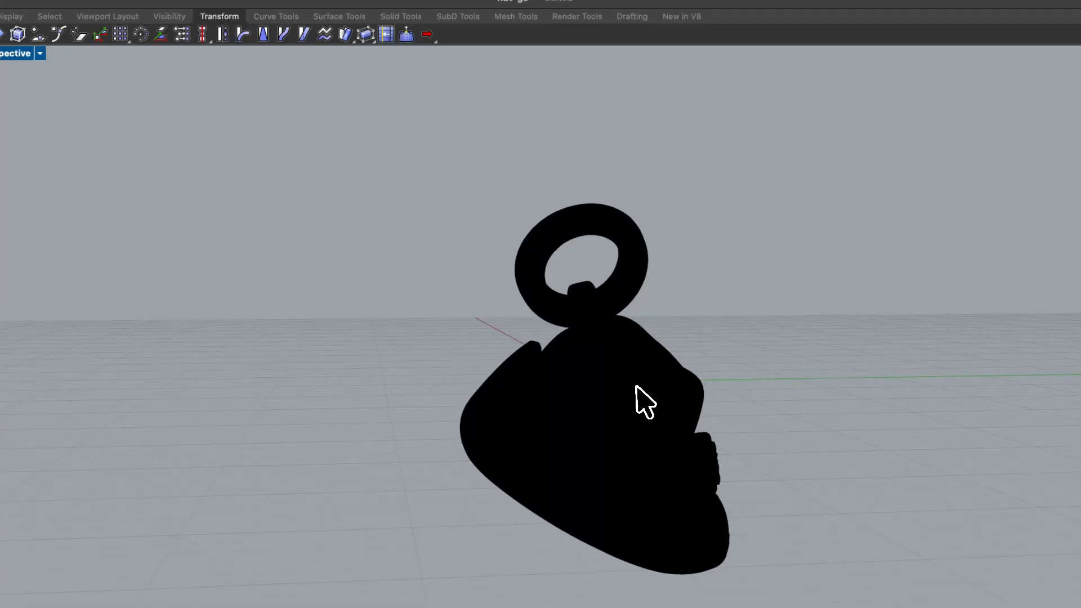
Step: Start ShrinkWrap on the hat pendant mesh with the preview enabled and the input objects hidden
{"action": "left_click", "coordinate": [624, 401]}
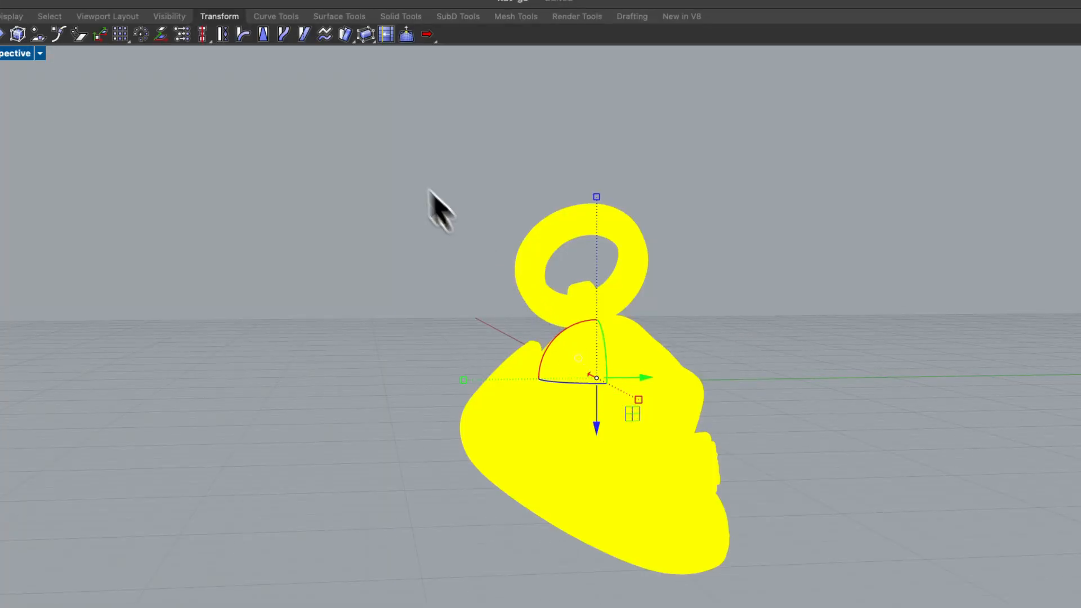
{"action": "left_click", "coordinate": [517, 16]}
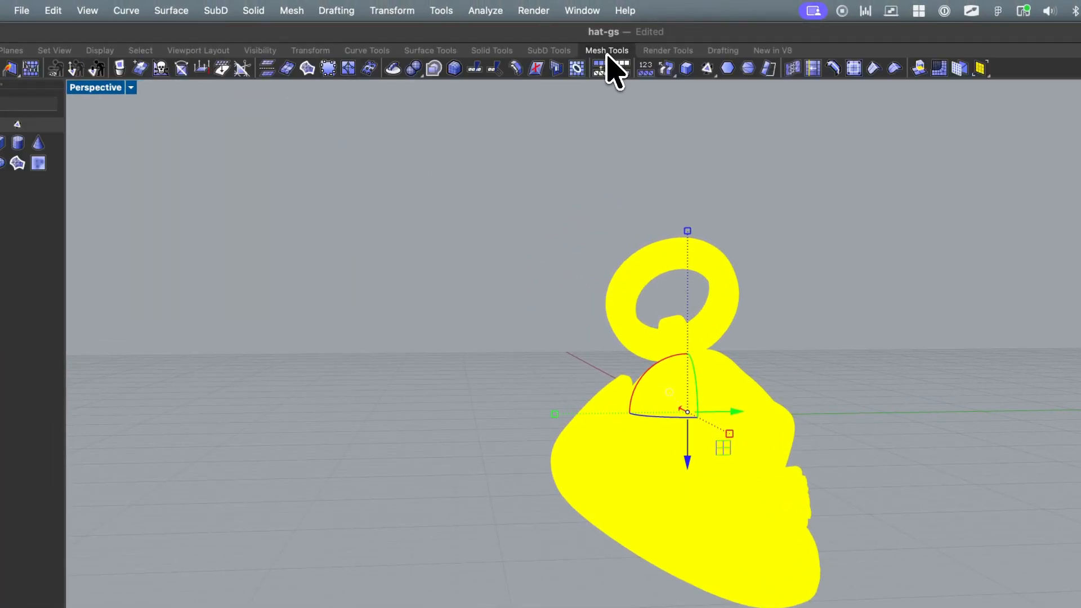
{"action": "left_click", "coordinate": [434, 69]}
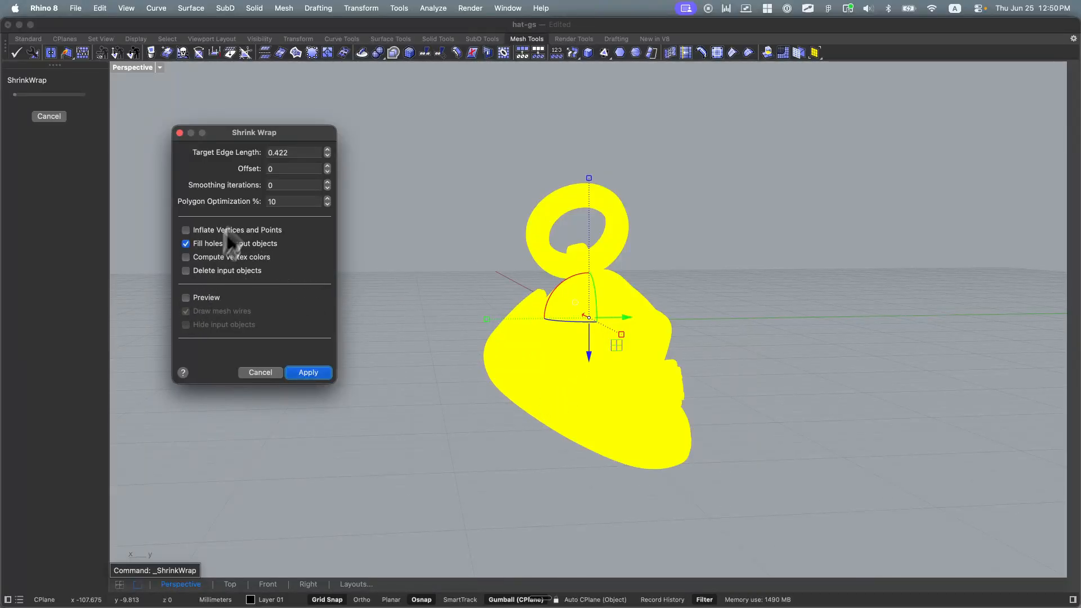
{"action": "left_click", "coordinate": [186, 298]}
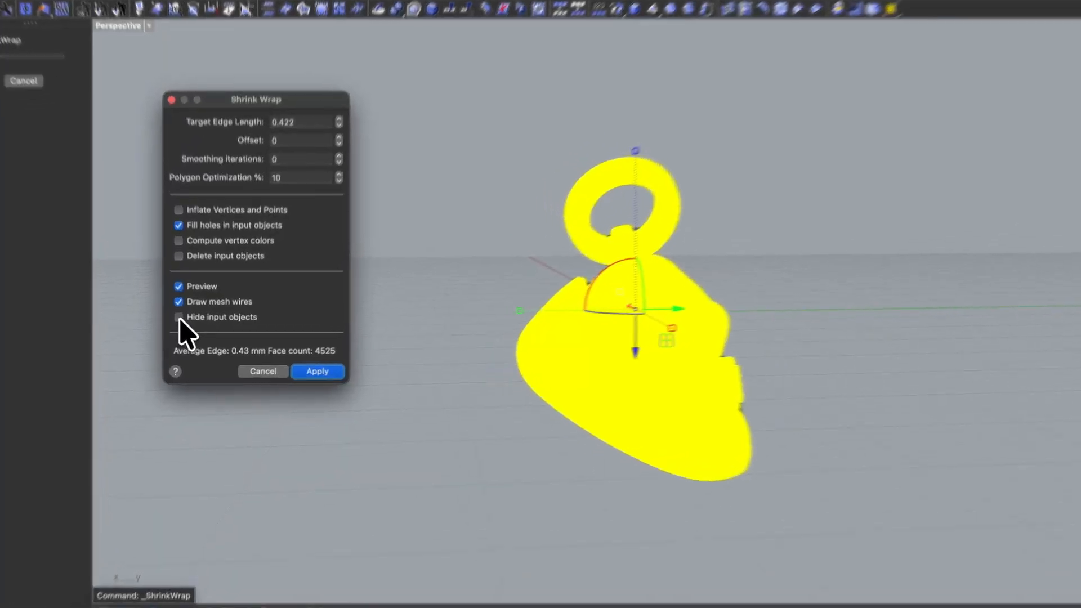
{"action": "left_click", "coordinate": [186, 325]}
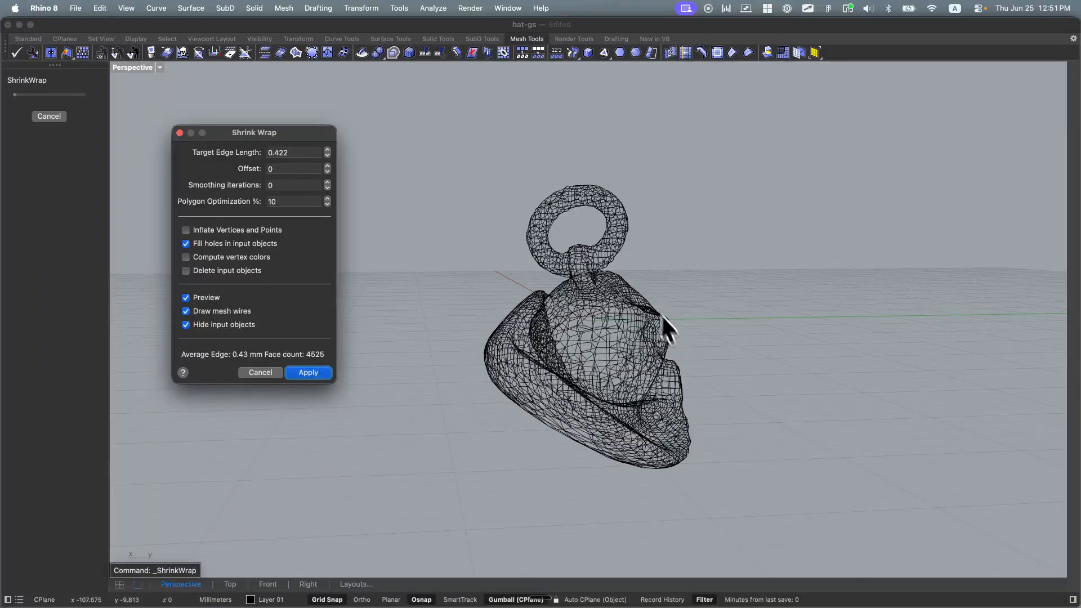
{"action": "right_click_drag", "start_coordinate": [532, 219], "coordinate": [609, 352]}
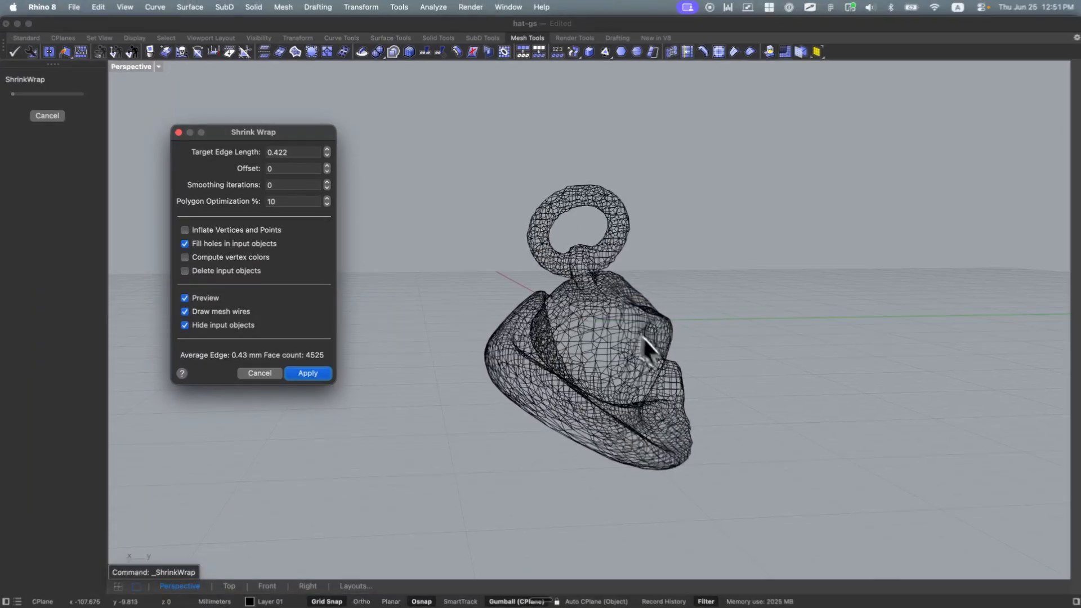
{"action": "right_click_drag", "start_coordinate": [669, 374], "coordinate": [653, 417]}
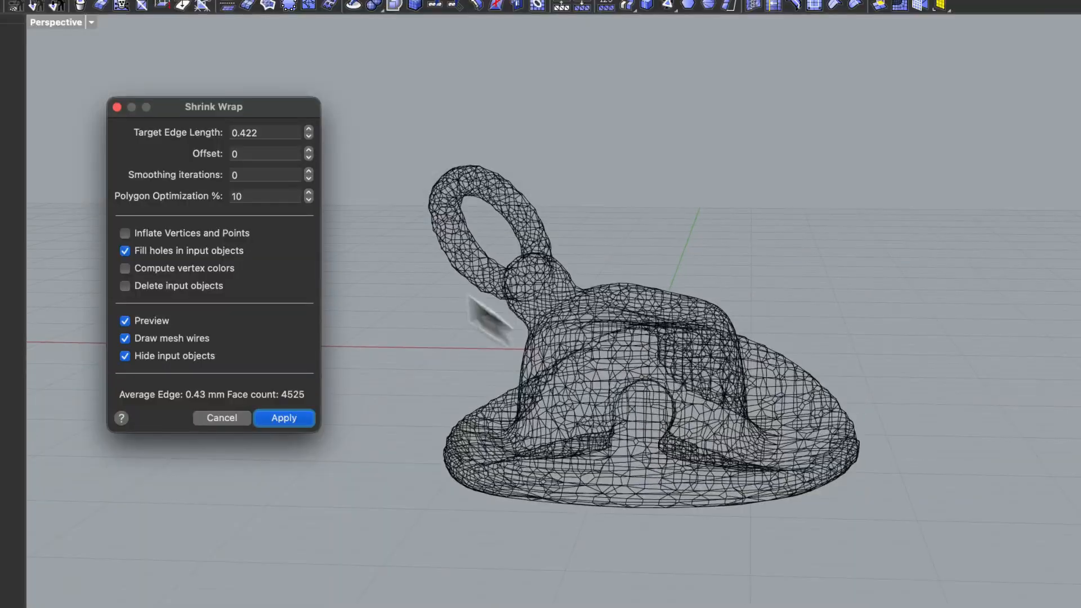
Step: Try a target edge length of 0.1, then apply the shrink wrap at 0.15 with deletion of the input objects enabled
{"action": "left_click", "coordinate": [244, 133]}
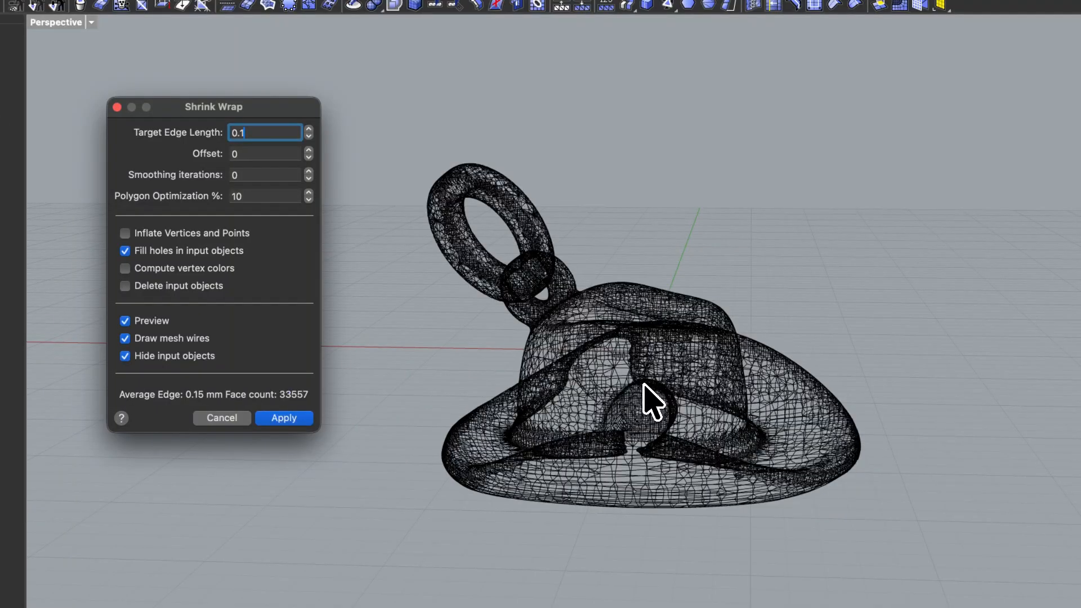
{"action": "right_click_drag", "start_coordinate": [708, 370], "coordinate": [685, 371]}
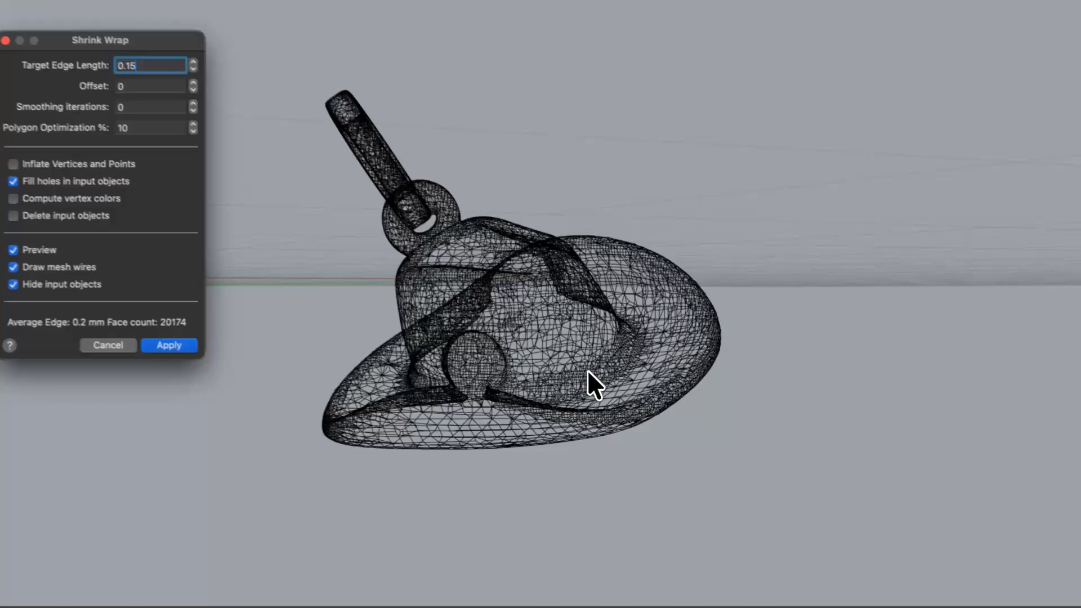
{"action": "mouse_move", "coordinate": [637, 392]}
{"action": "right_mouse_down"}
{"action": "mouse_move", "coordinate": [643, 411]}
{"action": "mouse_move", "coordinate": [640, 363]}
{"action": "mouse_move", "coordinate": [636, 391]}
{"action": "right_mouse_up"}
{"action": "right_click_drag", "start_coordinate": [581, 367], "coordinate": [490, 388]}
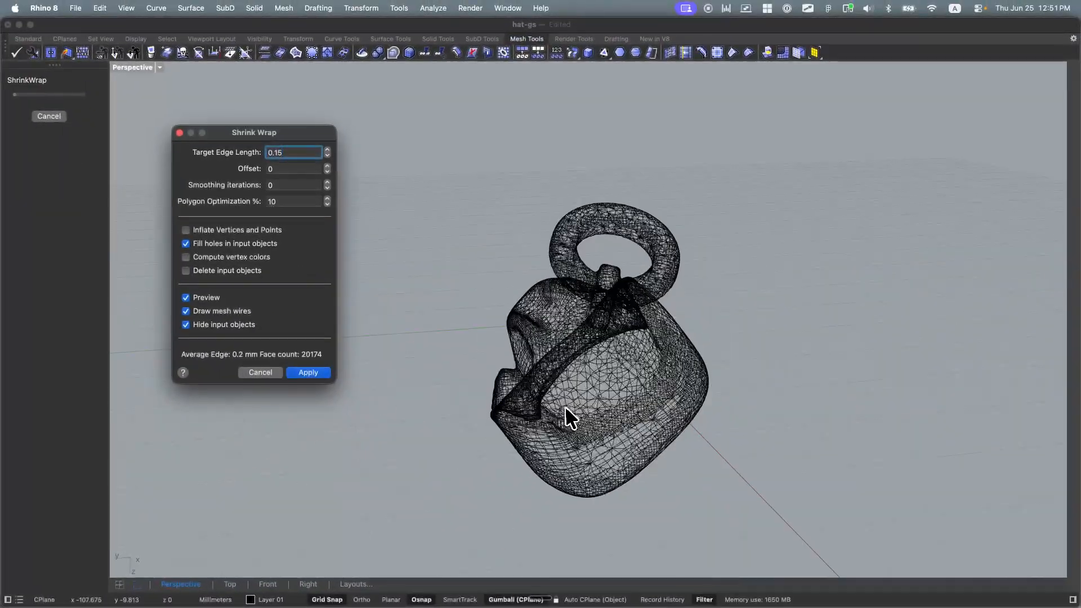
{"action": "right_click_drag", "start_coordinate": [565, 408], "coordinate": [454, 398]}
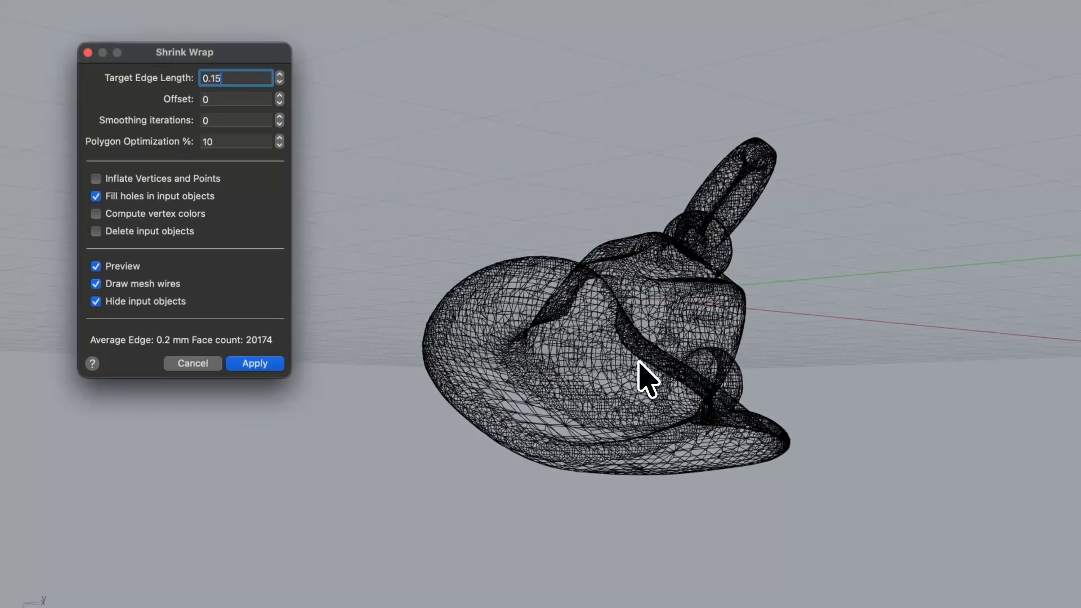
{"action": "right_click_drag", "start_coordinate": [703, 412], "coordinate": [648, 405]}
{"action": "right_click_drag", "start_coordinate": [584, 355], "coordinate": [455, 383]}
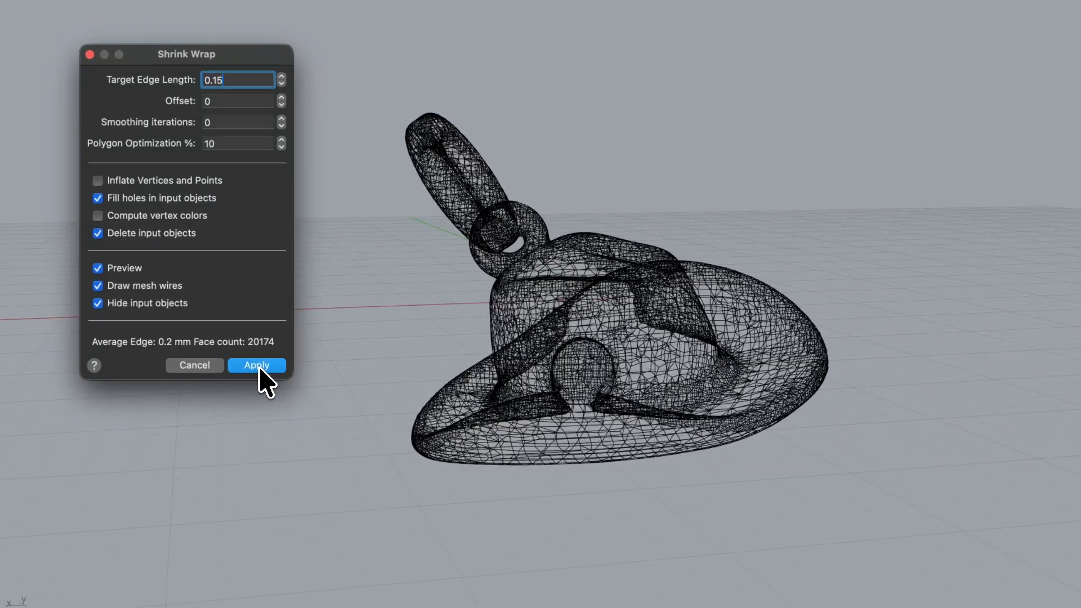
{"action": "left_click", "coordinate": [256, 366]}
Step: Start QuadRemesh on the wrapped hat mesh with Preview, Hide Input Objects and Delete Input Objects enabled at a target quad count of 2000
{"action": "right_click_drag", "start_coordinate": [507, 383], "coordinate": [591, 350]}
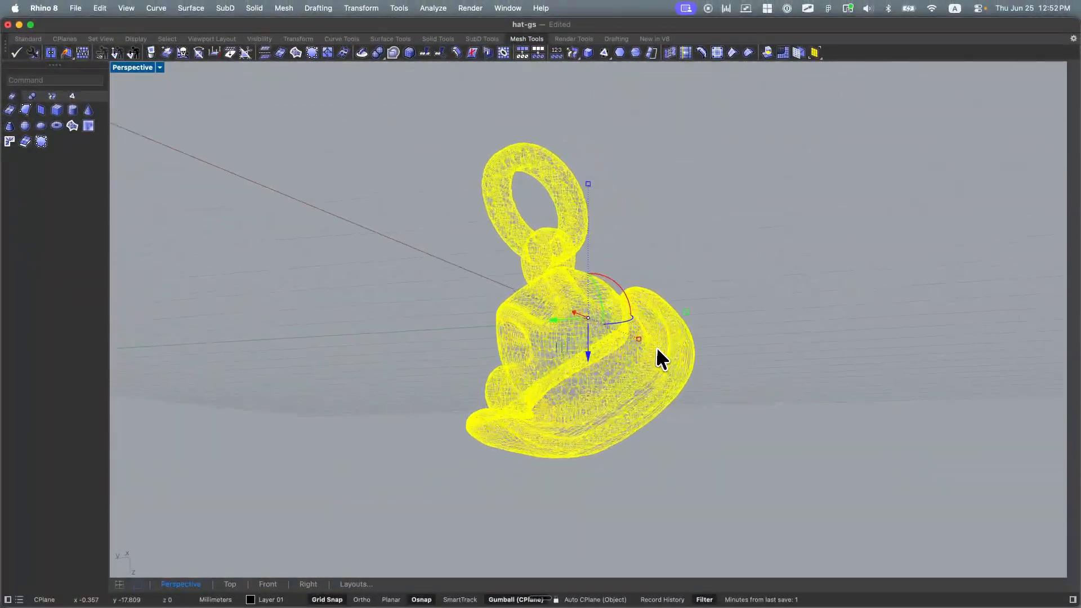
{"action": "right_click_drag", "start_coordinate": [657, 348], "coordinate": [816, 332]}
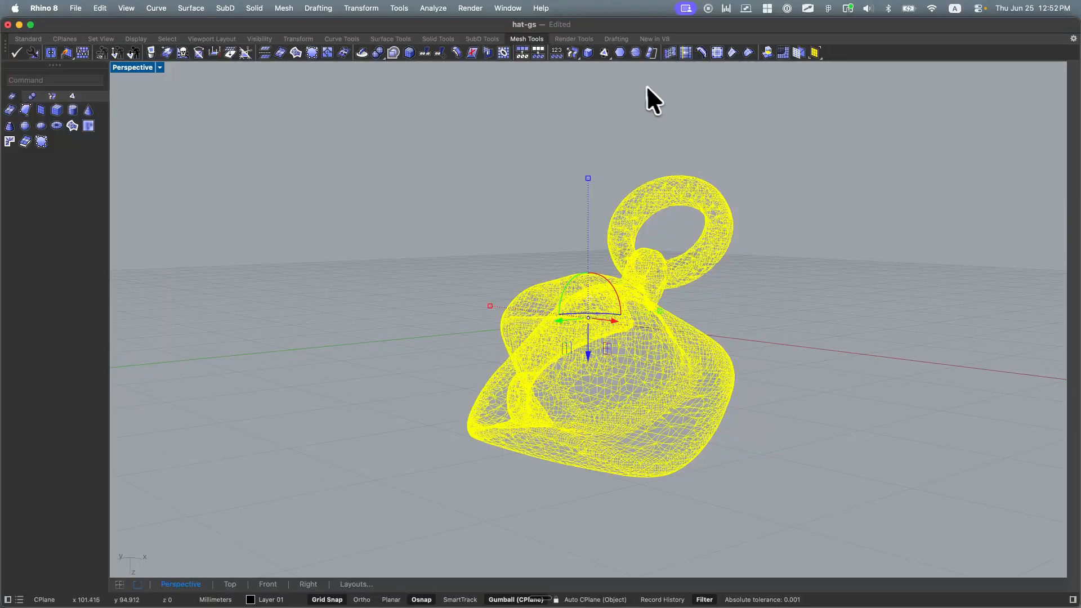
{"action": "left_click", "coordinate": [783, 52]}
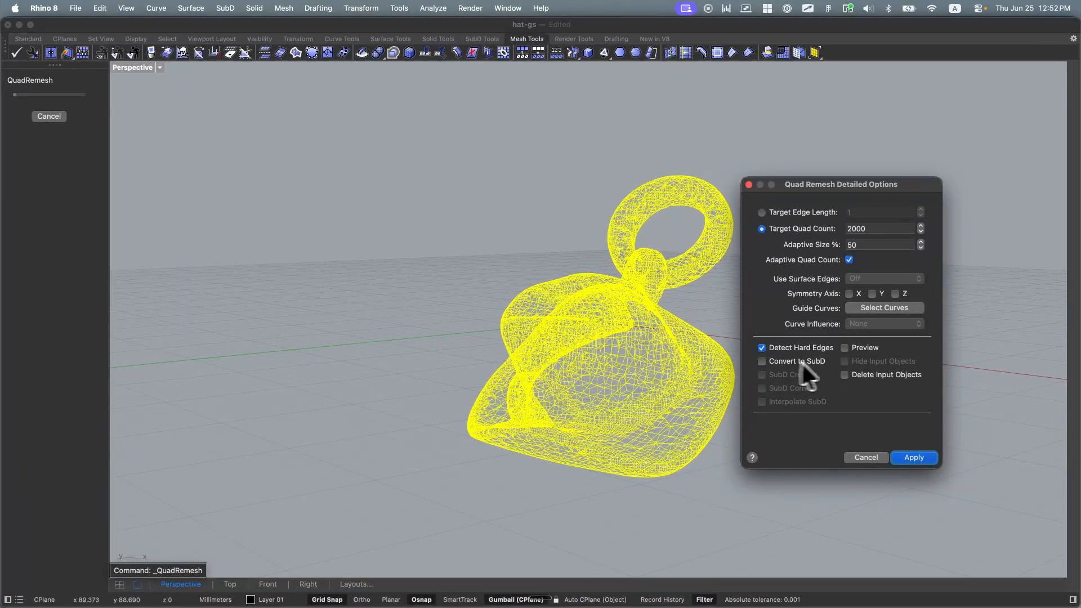
{"action": "left_click", "coordinate": [846, 349]}
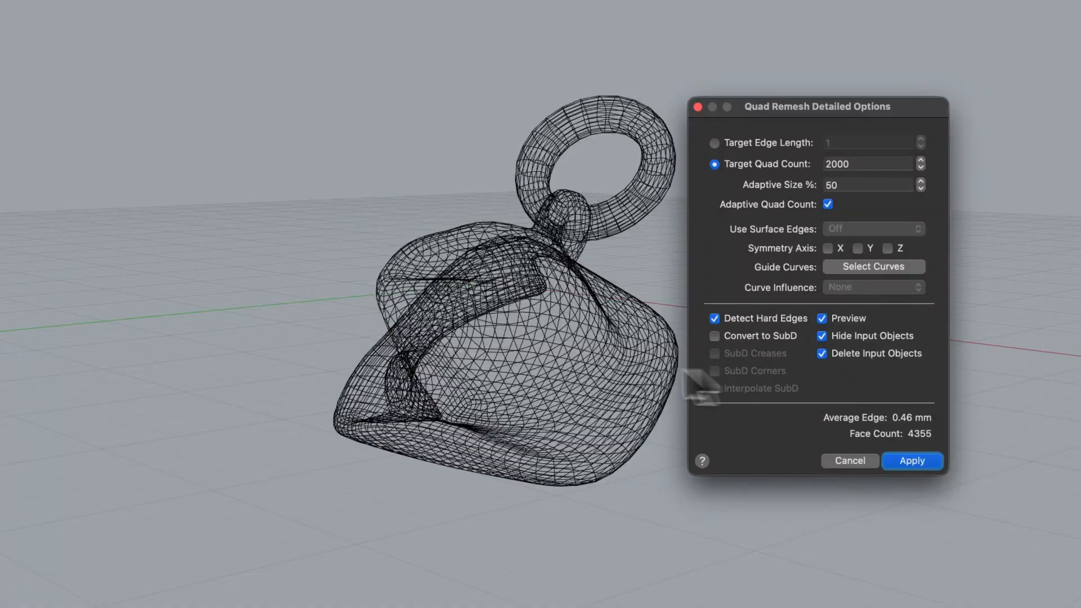
{"action": "mouse_move", "coordinate": [549, 366]}
{"action": "right_mouse_down"}
{"action": "mouse_move", "coordinate": [498, 356]}
{"action": "mouse_move", "coordinate": [566, 373]}
{"action": "mouse_move", "coordinate": [596, 364]}
{"action": "mouse_move", "coordinate": [549, 361]}
{"action": "mouse_move", "coordinate": [563, 375]}
{"action": "right_mouse_up"}
Step: Compare the quad remesh preview with the wrapped mesh by switching the preview off and on, and hide the input objects again
{"action": "left_click", "coordinate": [823, 318]}
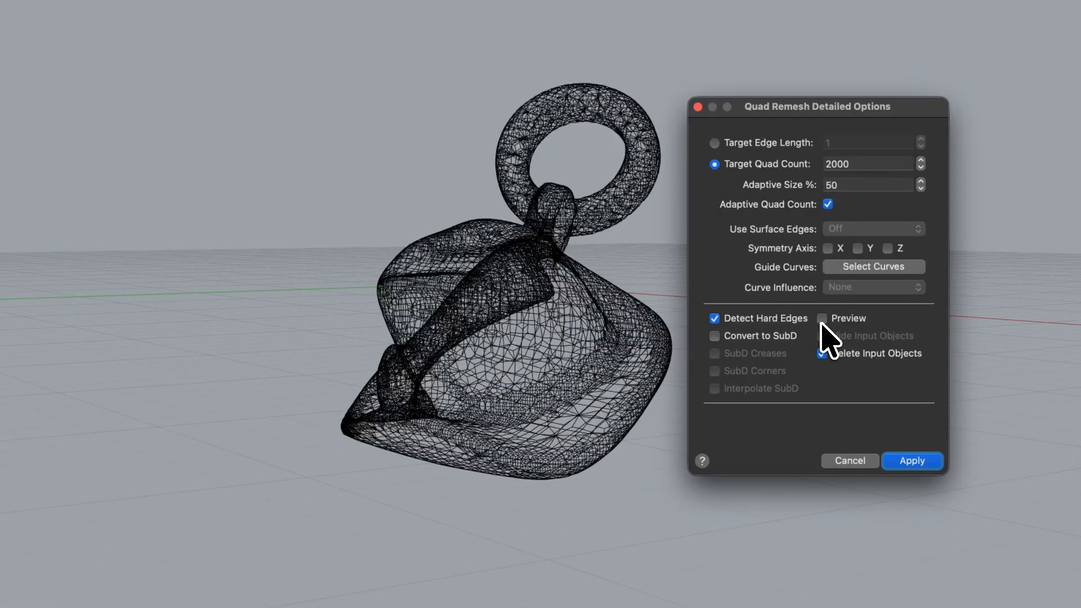
{"action": "left_click", "coordinate": [822, 318]}
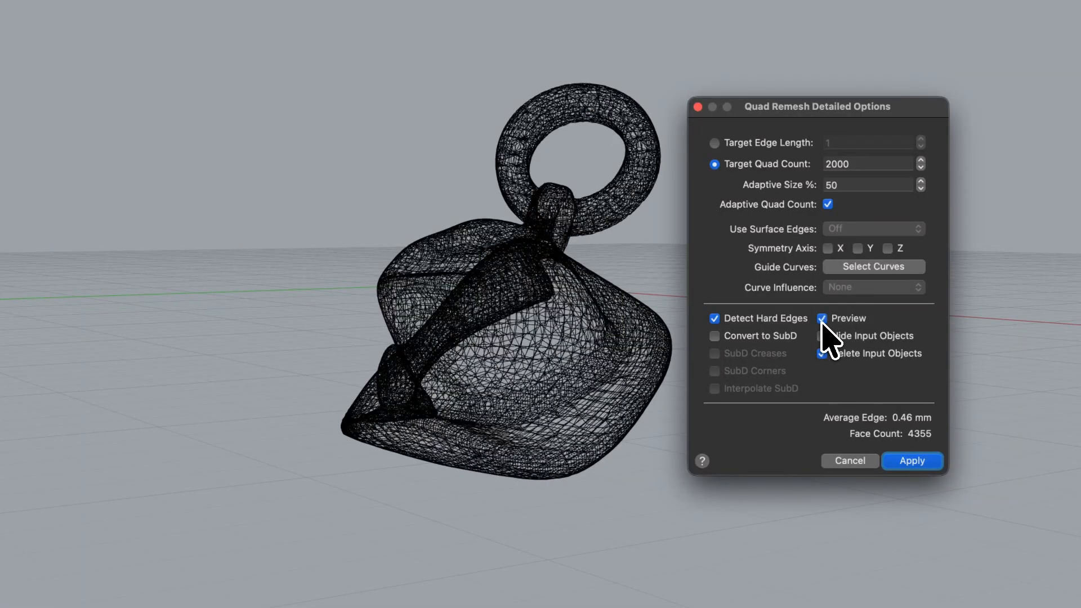
{"action": "left_click", "coordinate": [822, 336]}
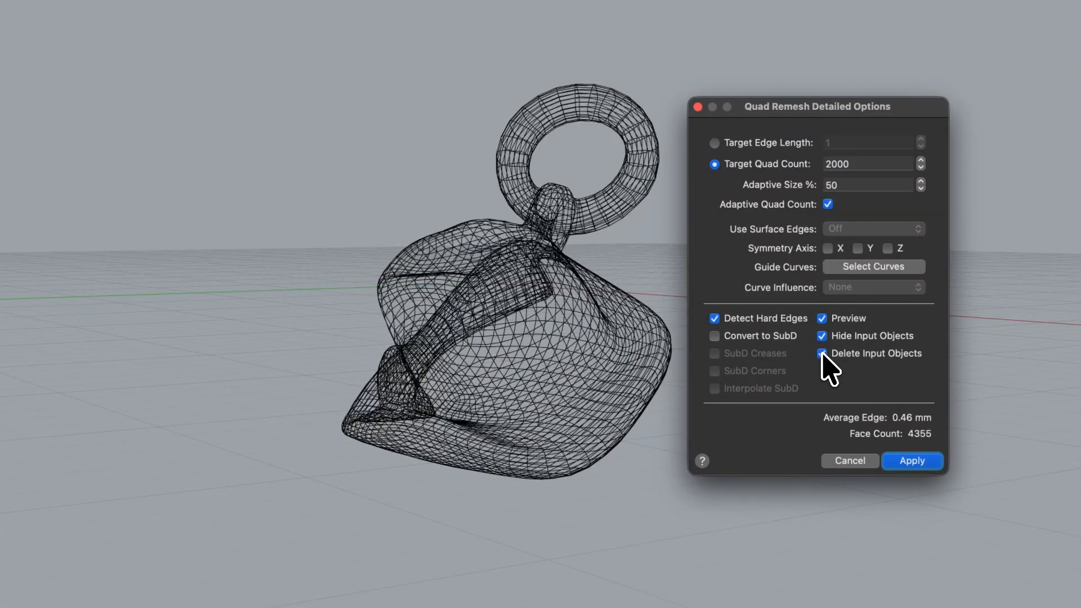
Step: Check the remeshed result against the original wrapped mesh by toggling the preview, keeping the input mesh hidden
{"action": "left_click", "coordinate": [822, 319]}
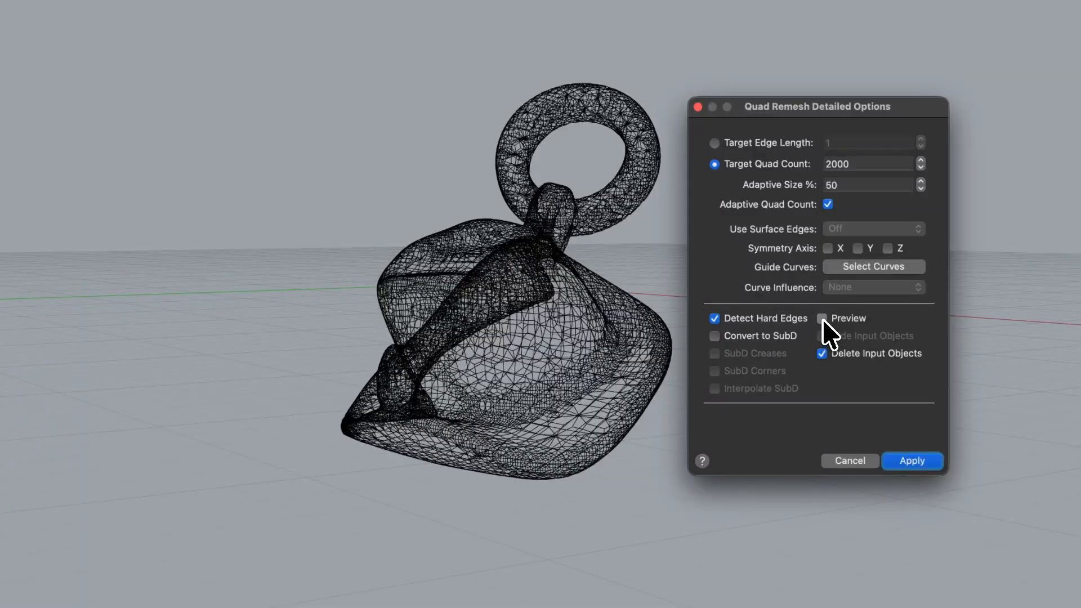
{"action": "left_click", "coordinate": [823, 319]}
{"action": "left_click", "coordinate": [822, 337]}
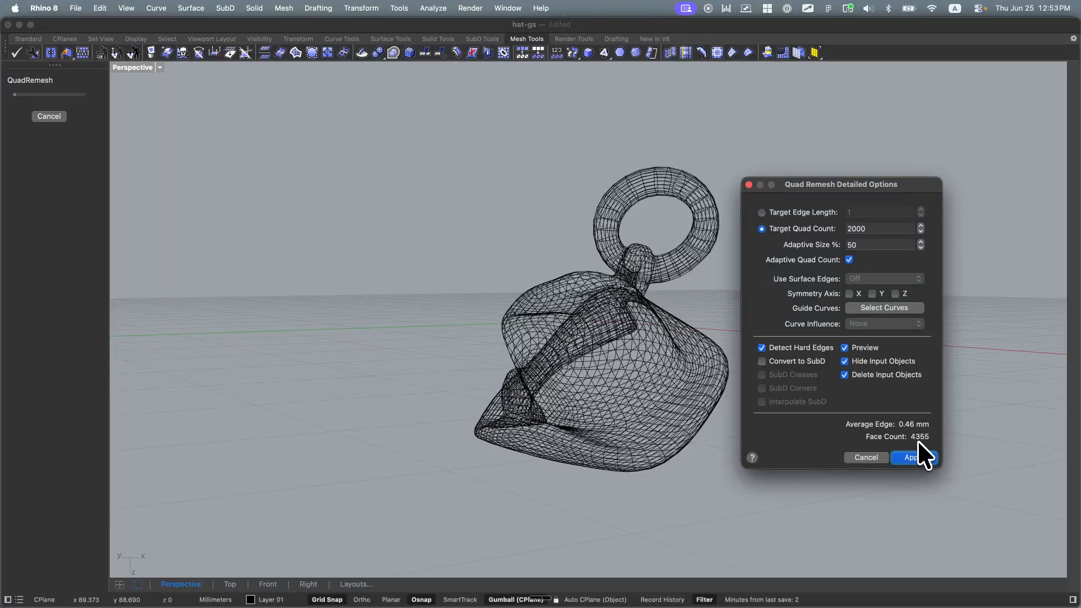
Step: Inspect the quad remesh preview from several sides and apply it at a target quad count of 2000
{"action": "double_click", "coordinate": [855, 228]}
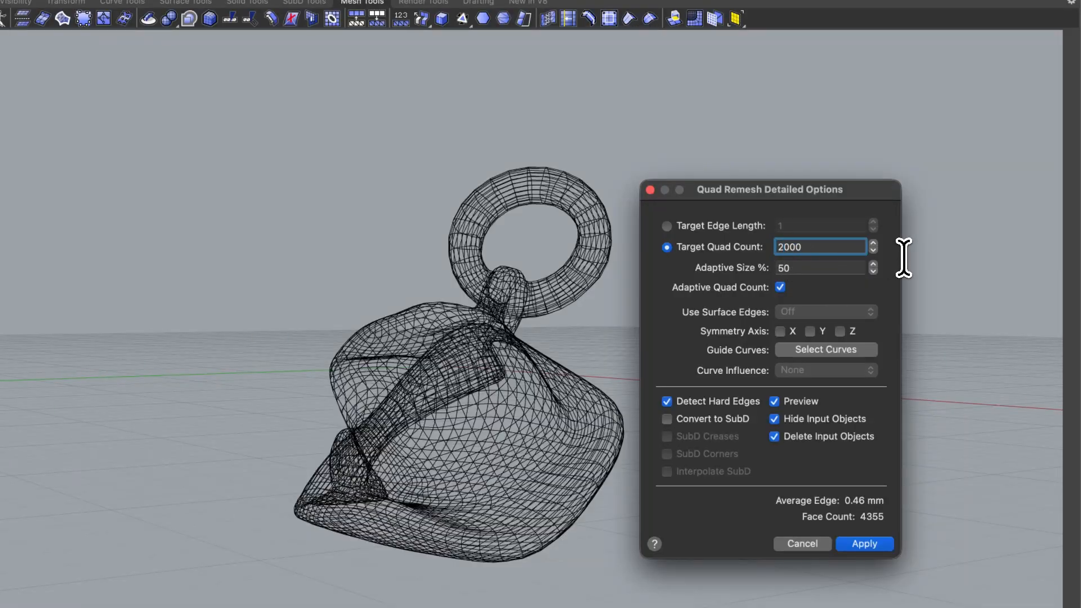
{"action": "type", "text": "3000"}
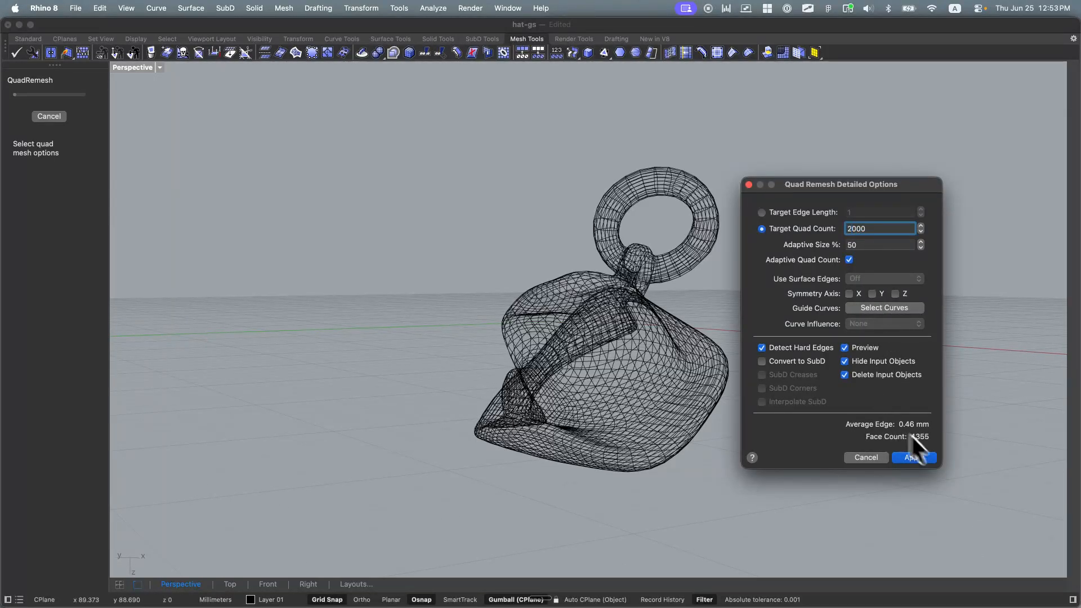
{"action": "right_click_drag", "start_coordinate": [557, 396], "coordinate": [541, 377]}
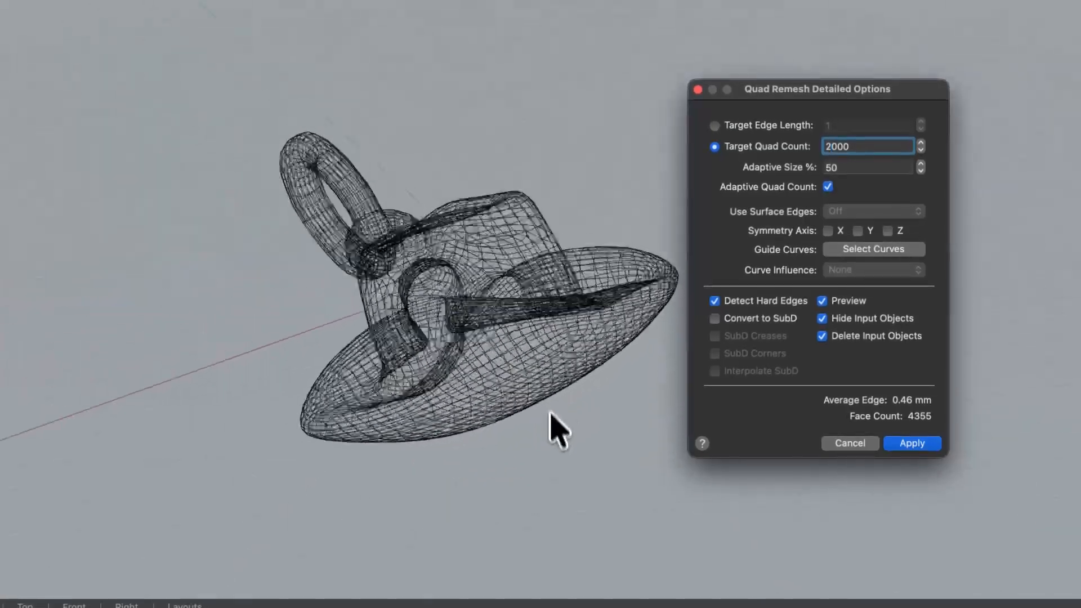
{"action": "right_click_drag", "start_coordinate": [428, 338], "coordinate": [468, 361]}
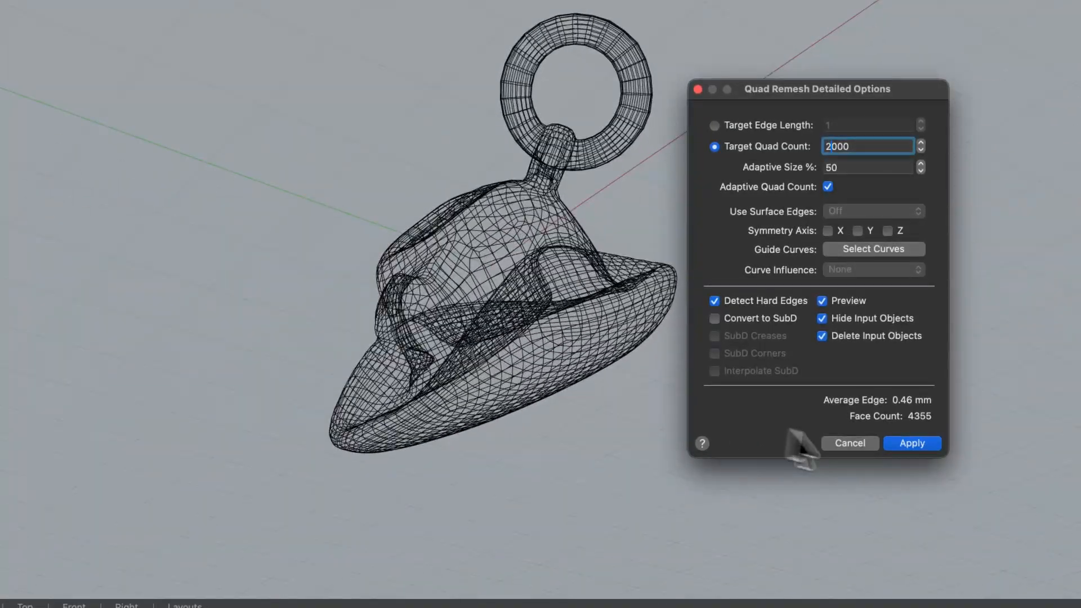
{"action": "left_click", "coordinate": [901, 447]}
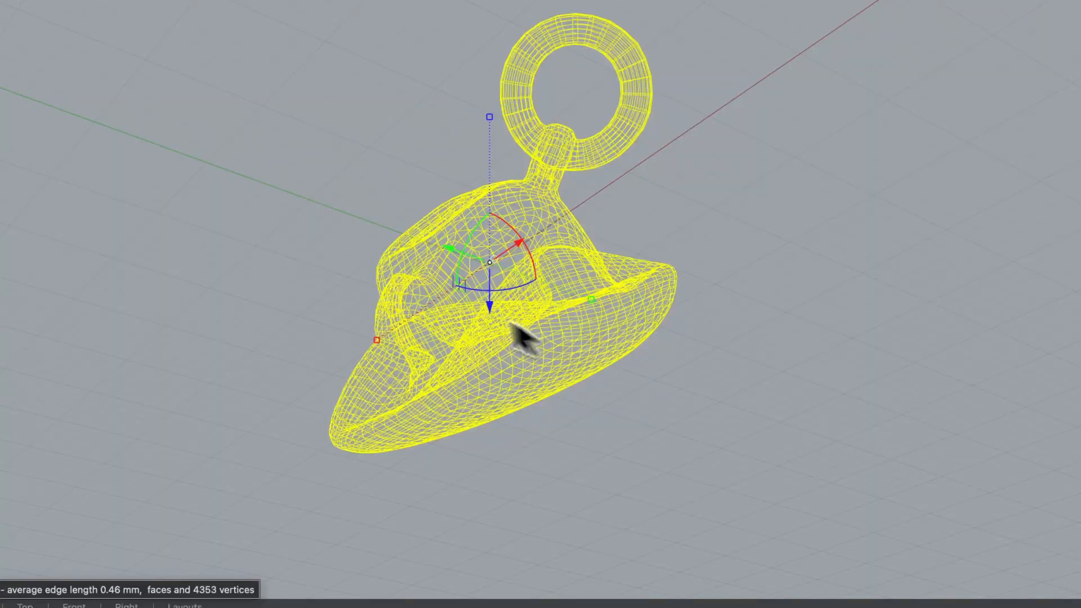
Step: Start CageEdit on the remeshed hat pendant with a bounding box as the control object and CPlane as coordinate system
{"action": "right_click_drag", "start_coordinate": [519, 333], "coordinate": [486, 339]}
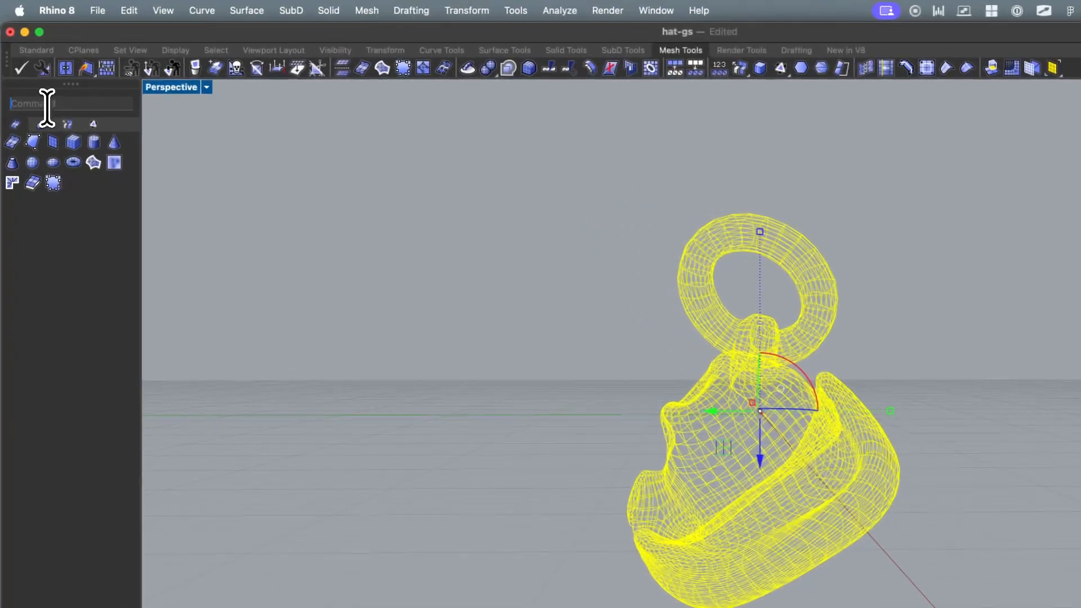
{"action": "left_click", "coordinate": [50, 108]}
{"action": "type", "text": "ca"}
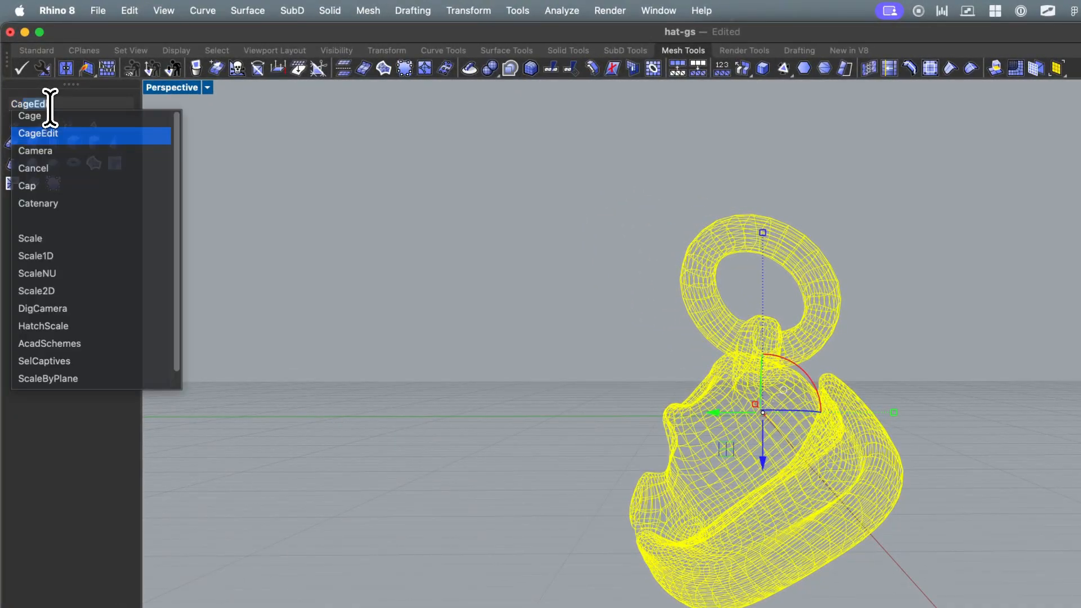
{"action": "key", "text": "Return"}
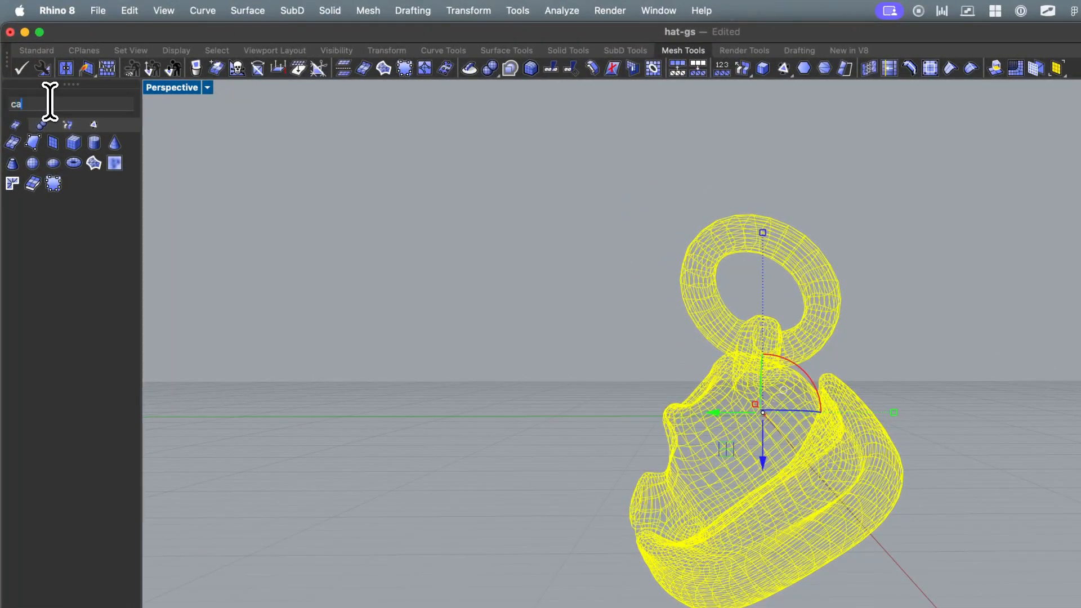
{"action": "type", "text": "ge"}
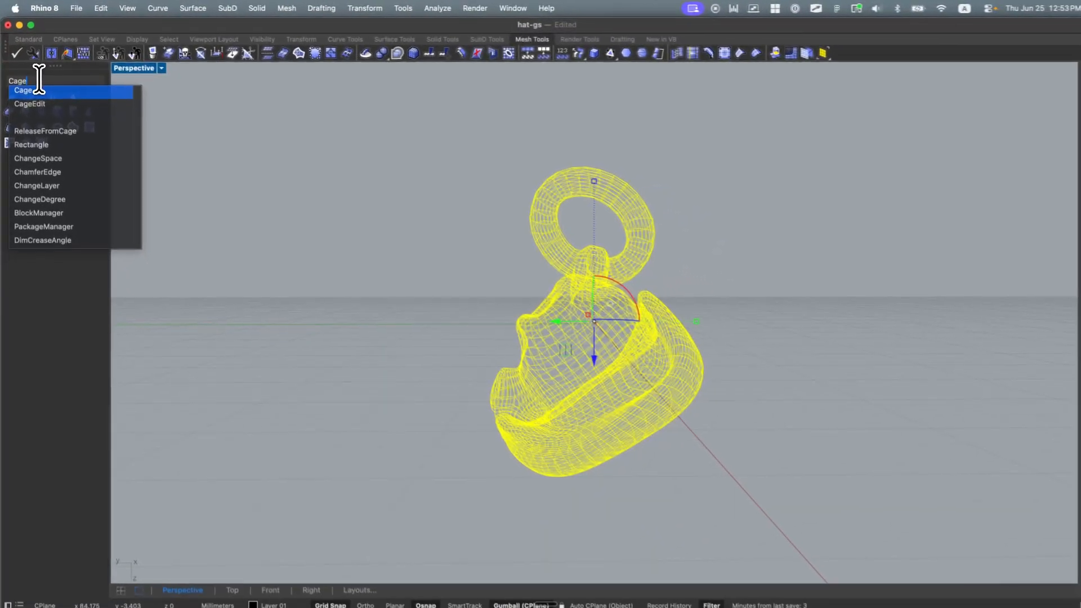
{"action": "key", "text": "Down"}
{"action": "key", "text": "Return"}
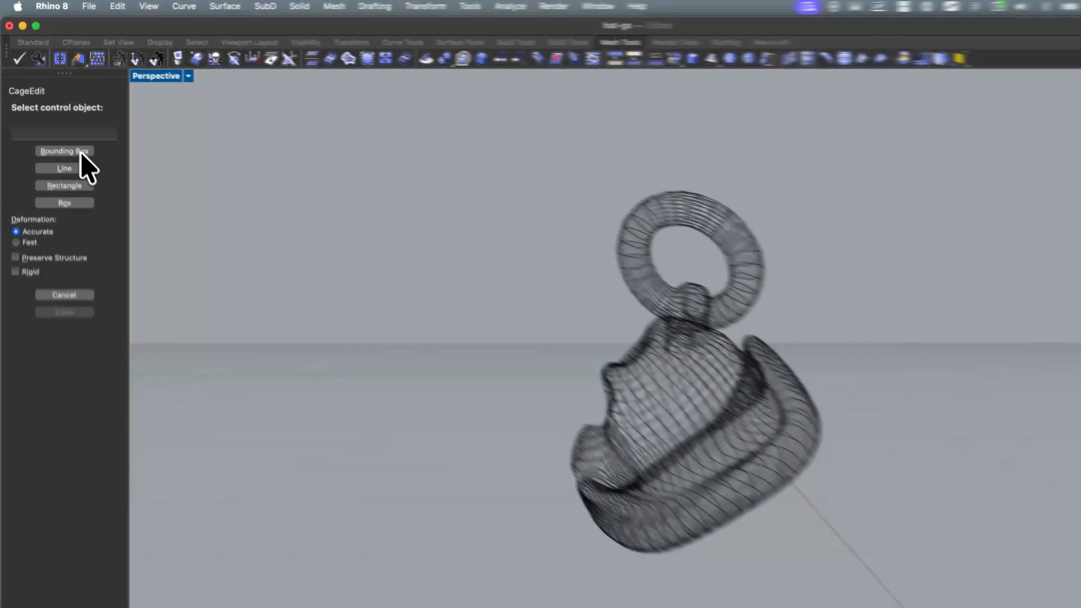
{"action": "left_click", "coordinate": [69, 131]}
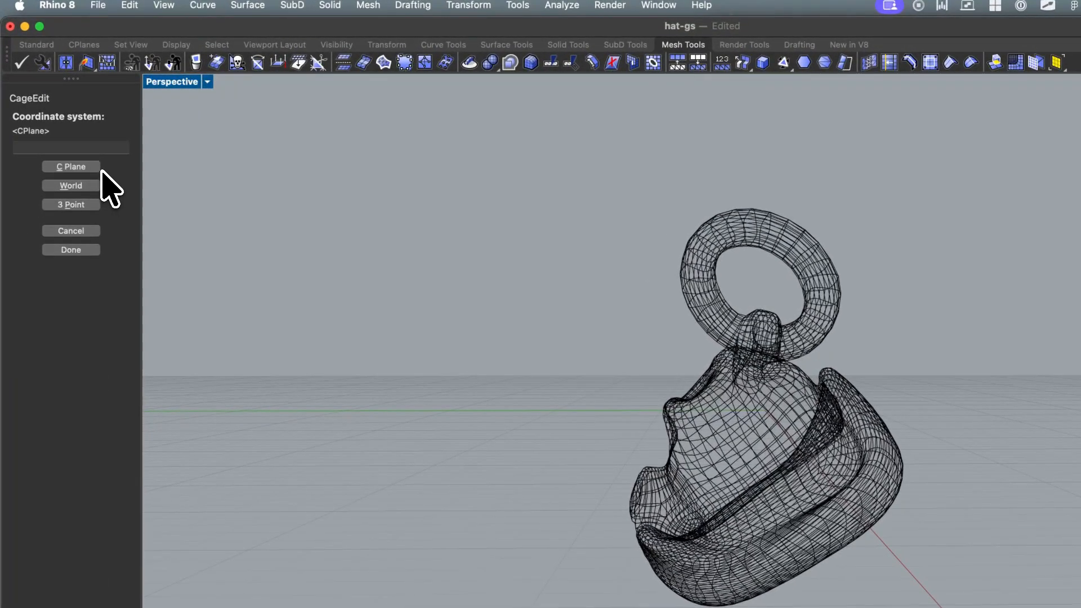
{"action": "left_click", "coordinate": [63, 166]}
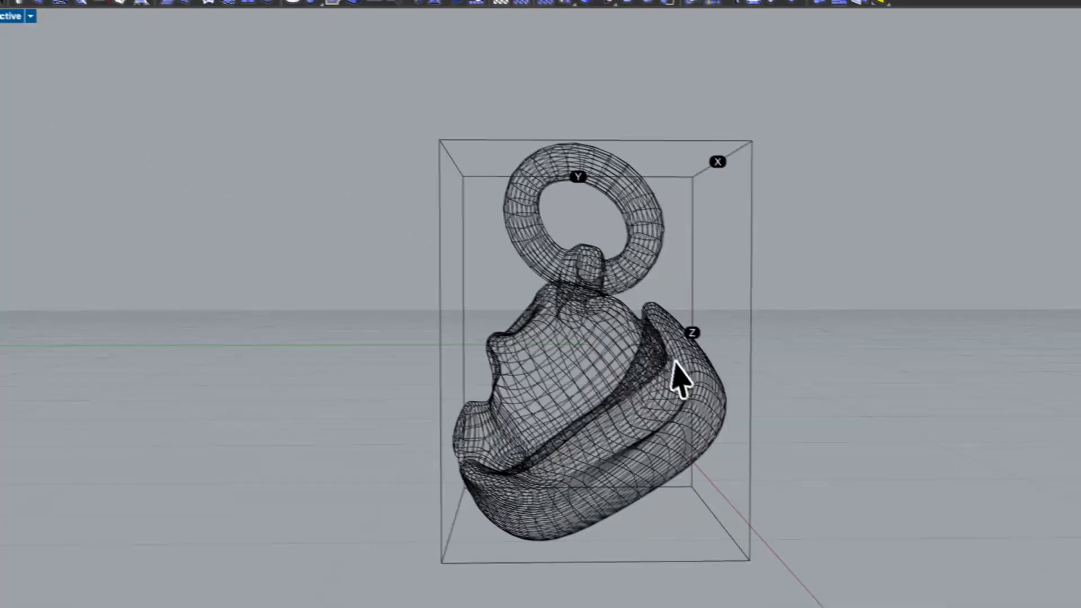
{"action": "mouse_move", "coordinate": [676, 362]}
{"action": "right_mouse_down"}
{"action": "mouse_move", "coordinate": [640, 372]}
{"action": "mouse_move", "coordinate": [713, 348]}
{"action": "mouse_move", "coordinate": [757, 353]}
{"action": "mouse_move", "coordinate": [762, 316]}
{"action": "mouse_move", "coordinate": [757, 379]}
{"action": "mouse_move", "coordinate": [702, 353]}
{"action": "mouse_move", "coordinate": [675, 366]}
{"action": "mouse_move", "coordinate": [683, 356]}
{"action": "right_mouse_up"}
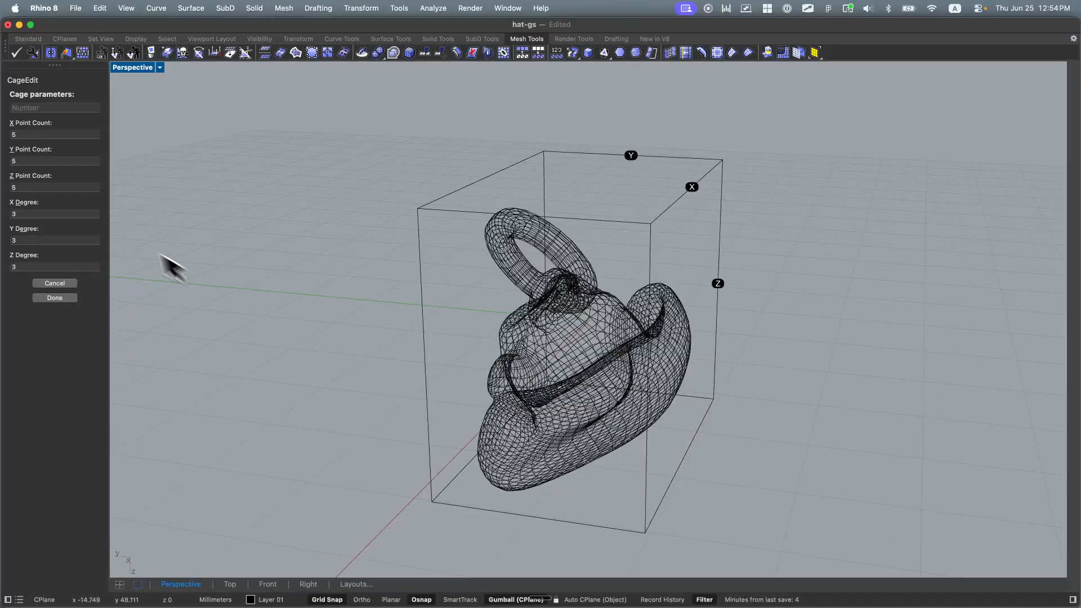
Step: Try a cage point count of 7 in the X, Y and Z directions
{"action": "left_click", "coordinate": [46, 108]}
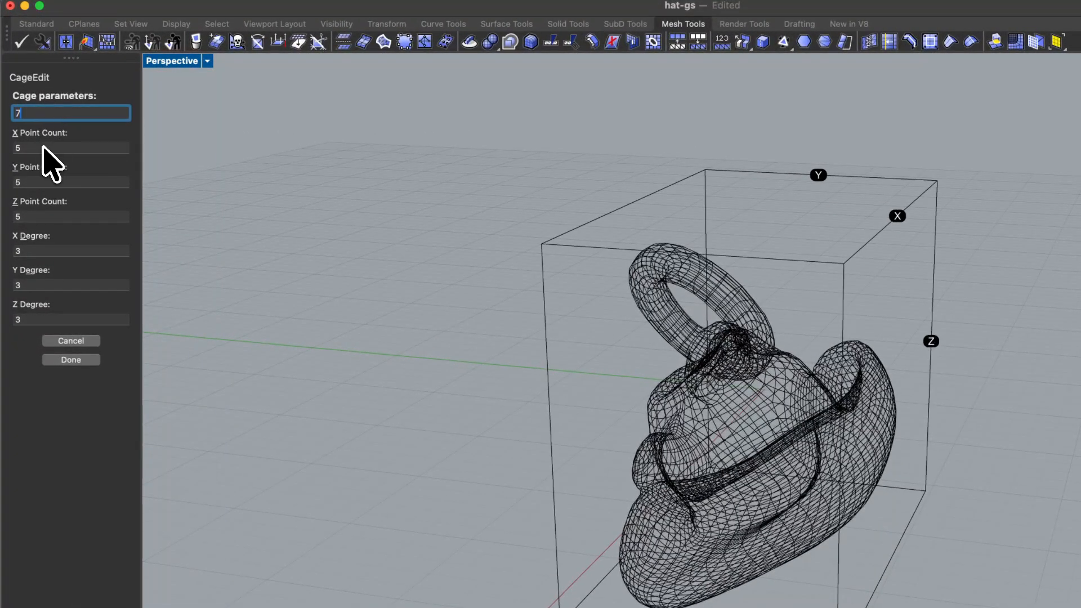
{"action": "type", "text": "7"}
{"action": "key", "text": "Return"}
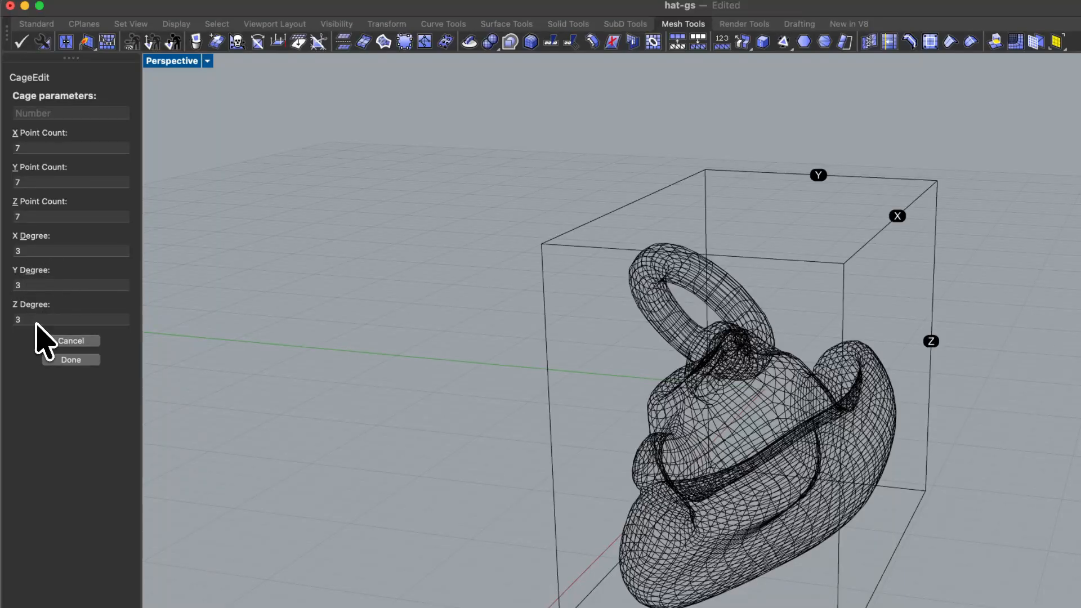
Step: Set the cage point count to 5 in the X, Y and Z directions
{"action": "left_click", "coordinate": [40, 115]}
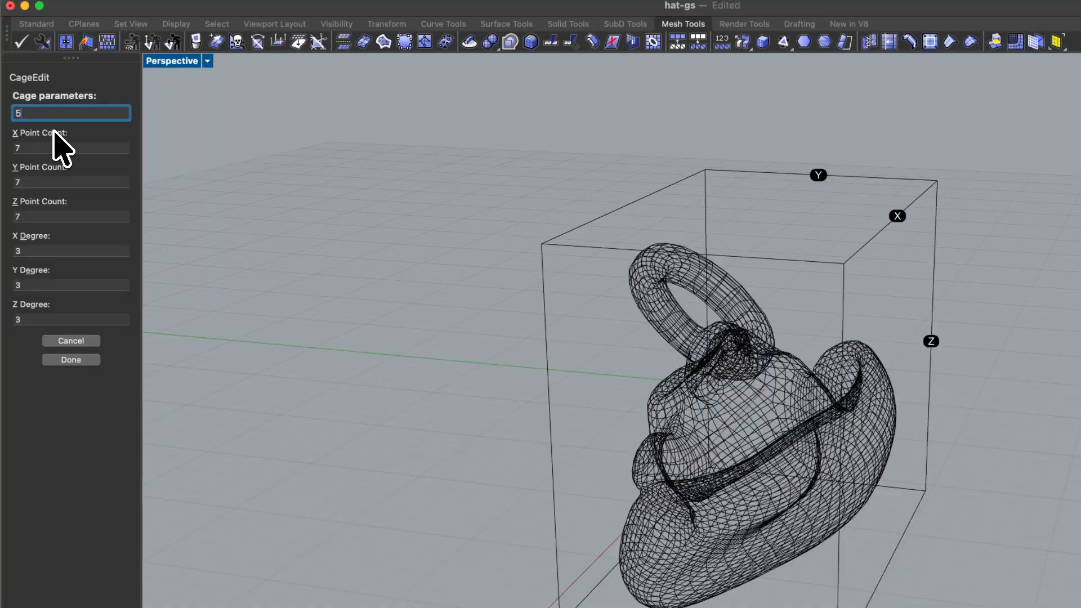
{"action": "type", "text": "5"}
{"action": "key", "text": "Return"}
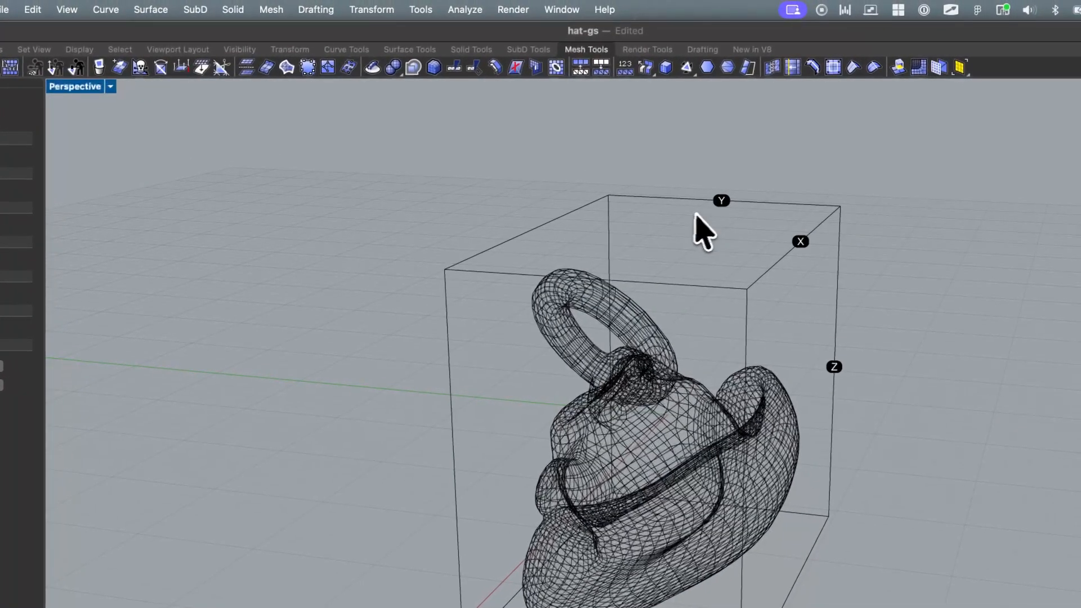
{"action": "left_click", "coordinate": [45, 200]}
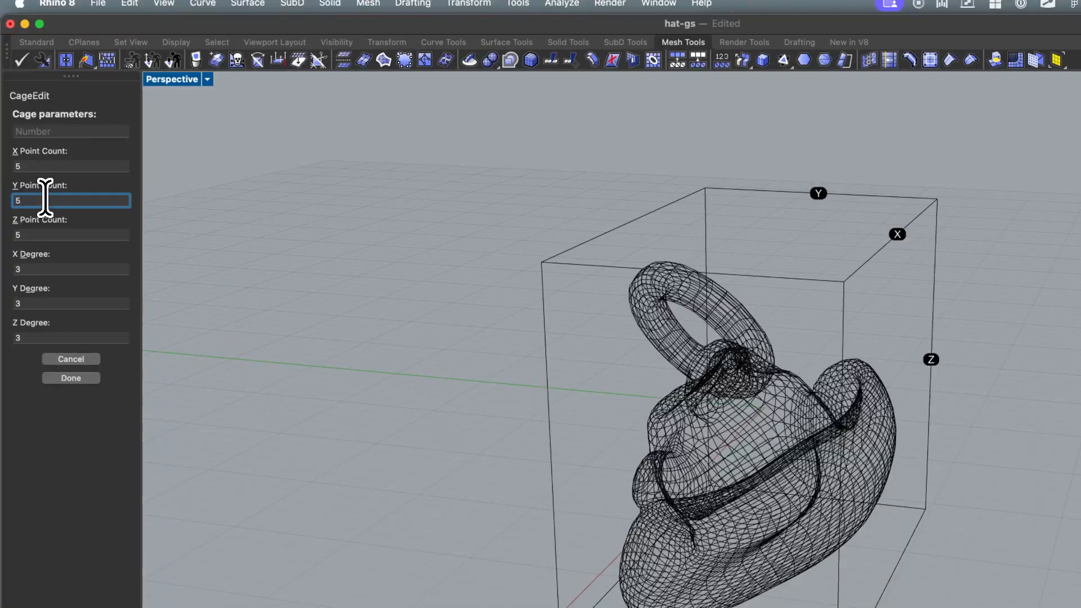
{"action": "type", "text": "5"}
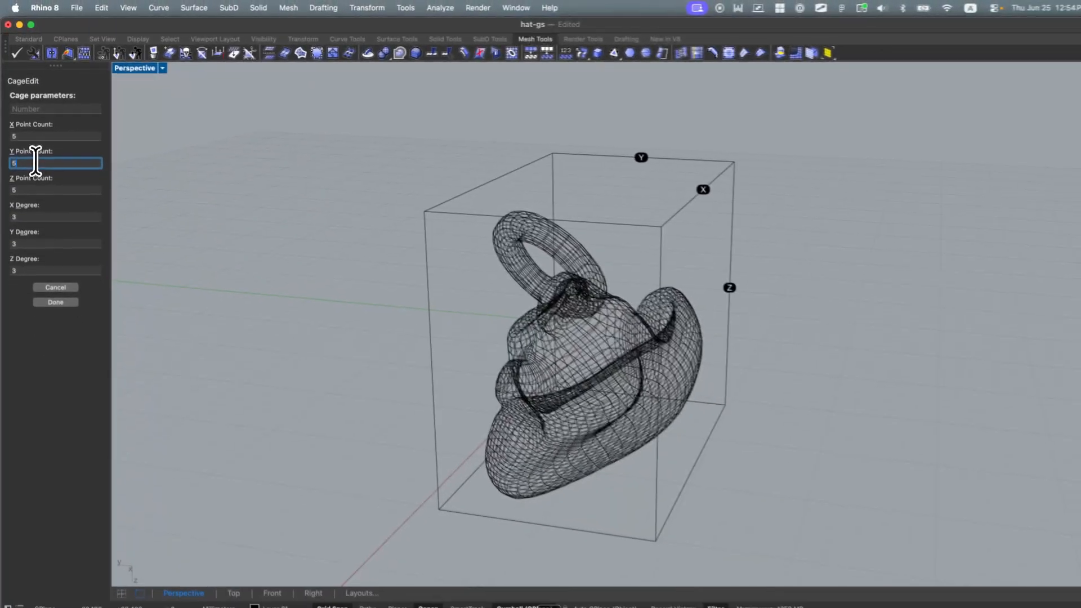
{"action": "key", "text": "Return"}
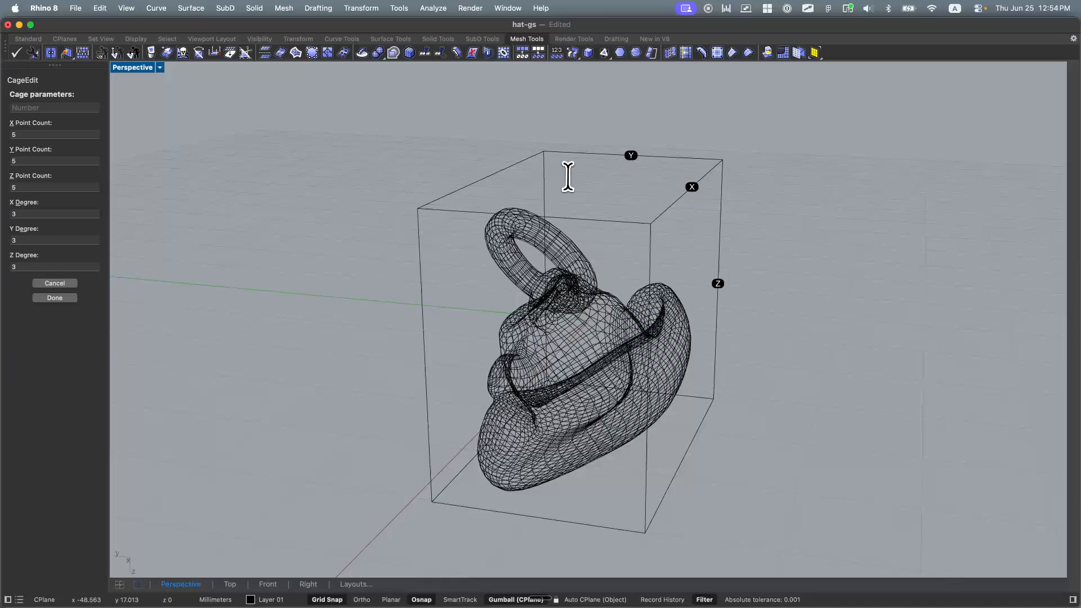
{"action": "left_click_drag", "start_coordinate": [601, 151], "coordinate": [484, 227]}
{"action": "left_click_drag", "start_coordinate": [679, 149], "coordinate": [610, 185]}
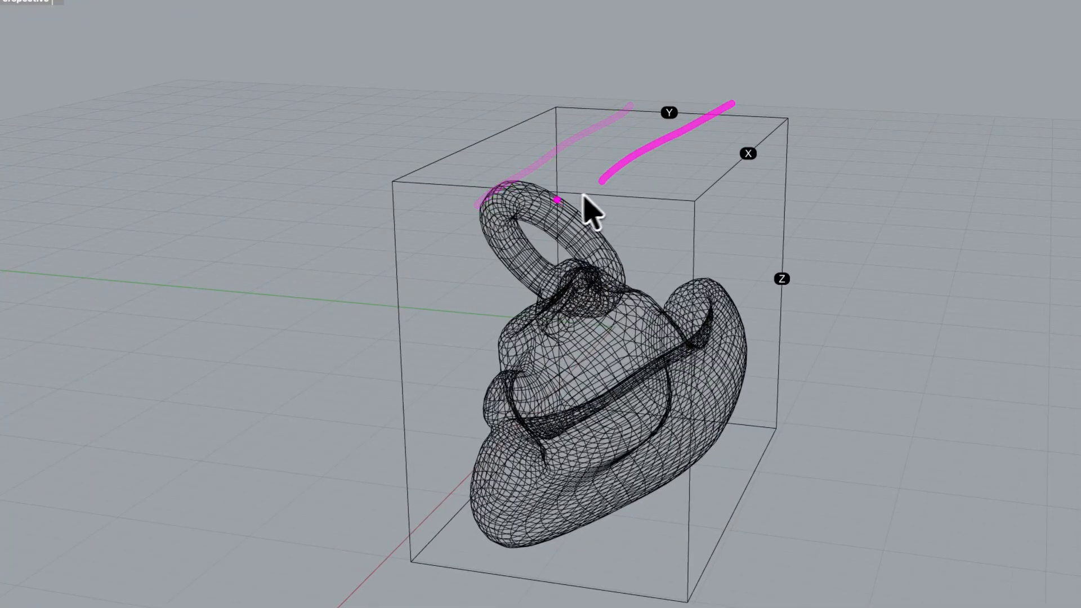
{"action": "mouse_move", "coordinate": [341, 276]}
{"action": "left_mouse_down"}
{"action": "mouse_move", "coordinate": [461, 287]}
{"action": "mouse_move", "coordinate": [744, 279]}
{"action": "left_mouse_up"}
{"action": "left_click_drag", "start_coordinate": [349, 363], "coordinate": [490, 376]}
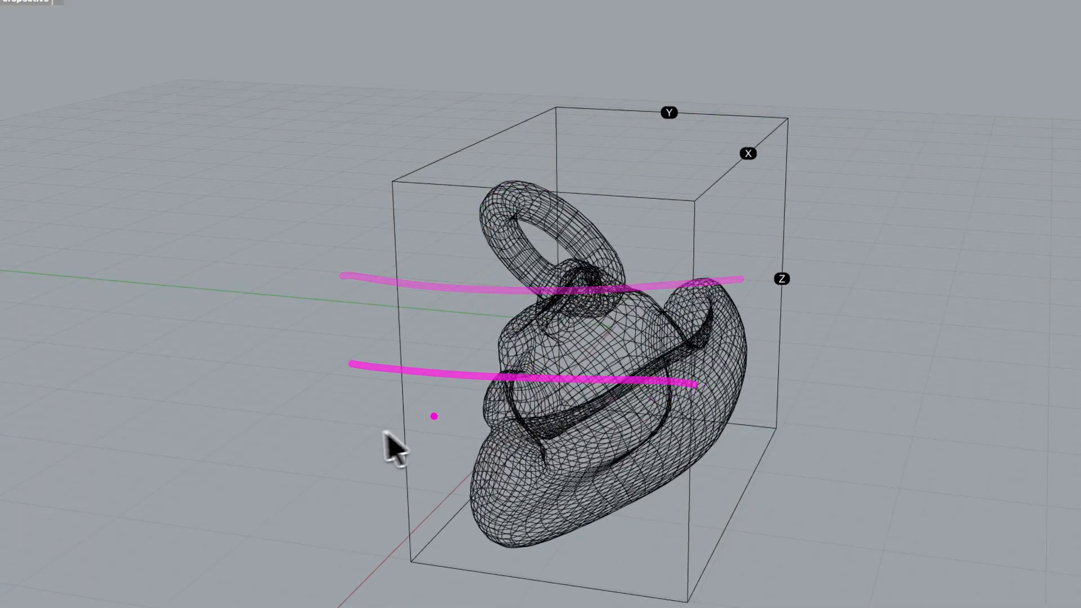
{"action": "left_click_drag", "start_coordinate": [357, 434], "coordinate": [616, 463]}
{"action": "mouse_move", "coordinate": [733, 110]}
{"action": "left_mouse_down"}
{"action": "mouse_move", "coordinate": [701, 507]}
{"action": "mouse_move", "coordinate": [742, 455]}
{"action": "left_mouse_up"}
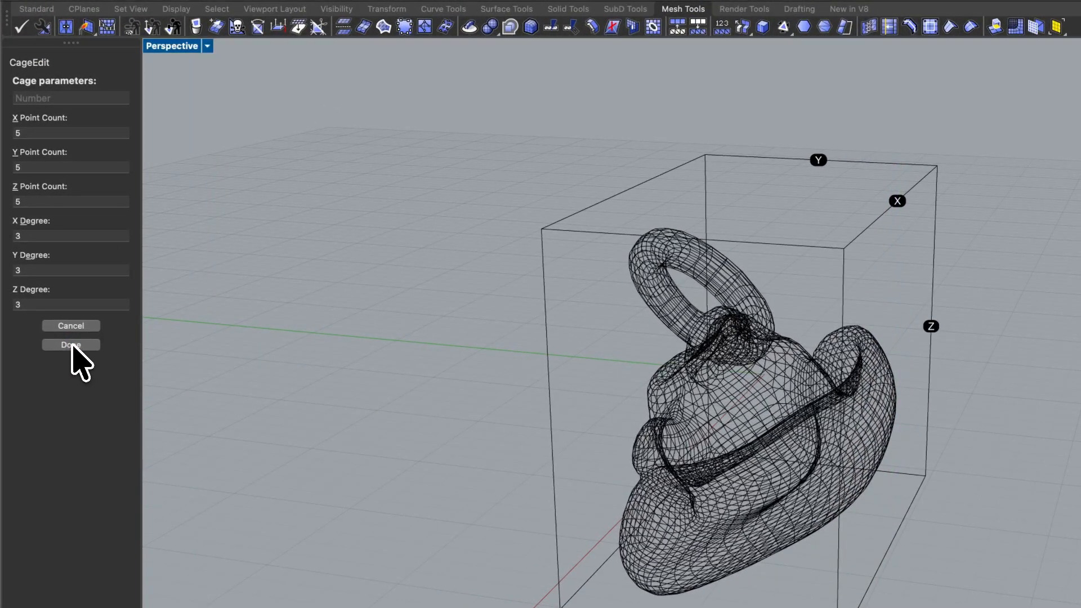
Step: Accept the cage parameters and limit the edit to the local region with a falloff distance of 1.000
{"action": "left_click", "coordinate": [71, 345]}
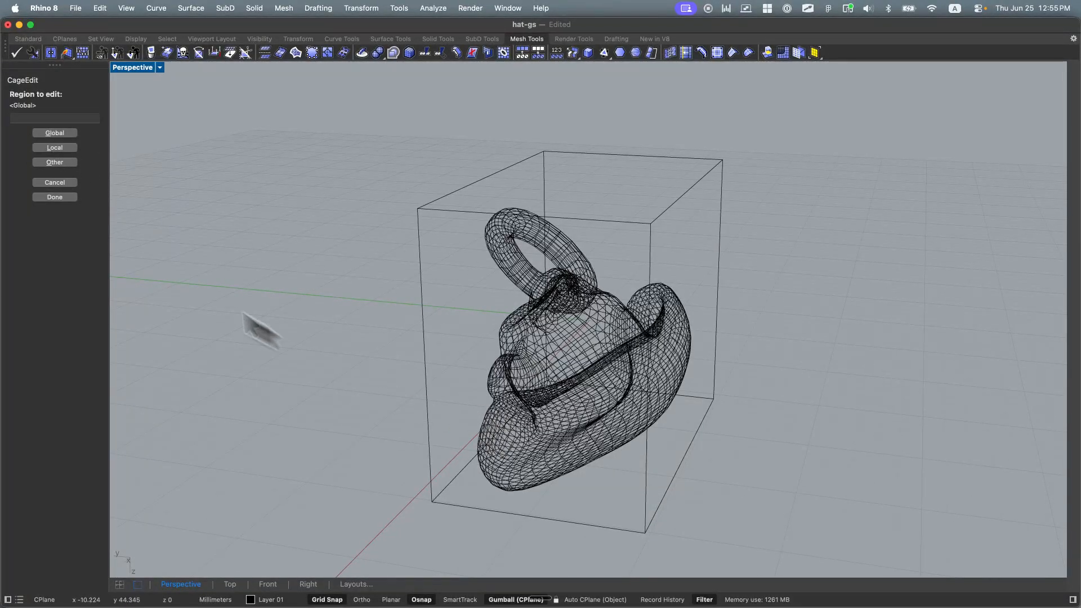
{"action": "left_click", "coordinate": [55, 148]}
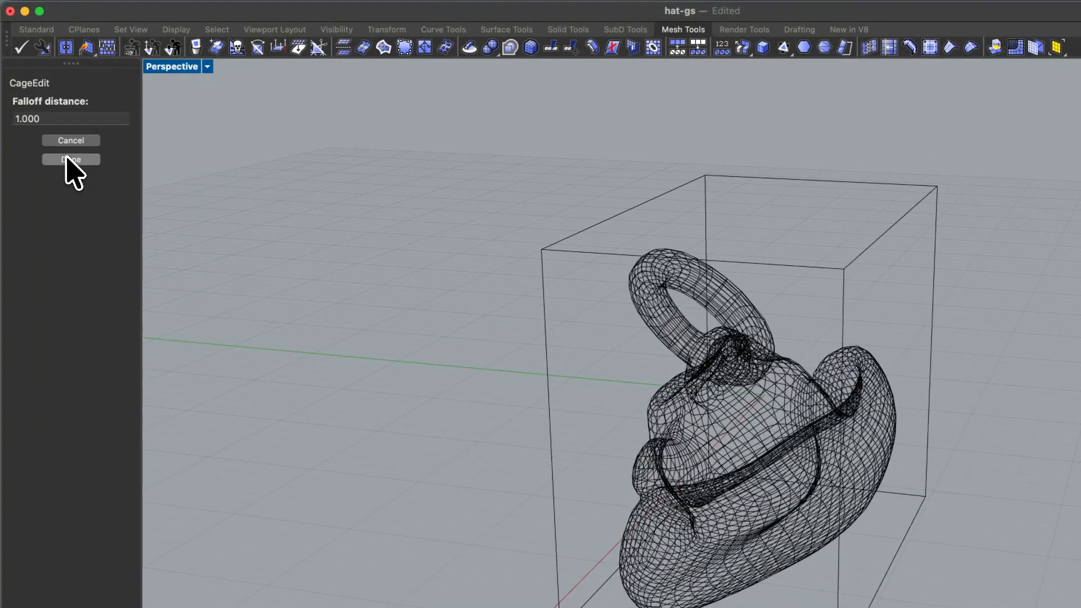
{"action": "left_click", "coordinate": [66, 157]}
{"action": "right_click_drag", "start_coordinate": [996, 420], "coordinate": [935, 415]}
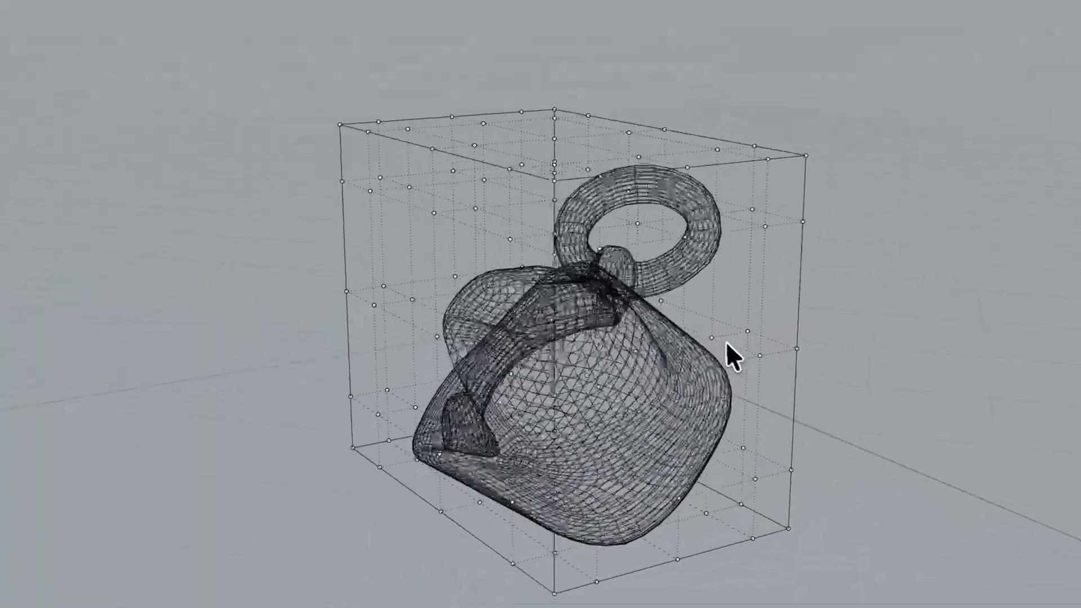
{"action": "right_click_drag", "start_coordinate": [727, 343], "coordinate": [739, 251]}
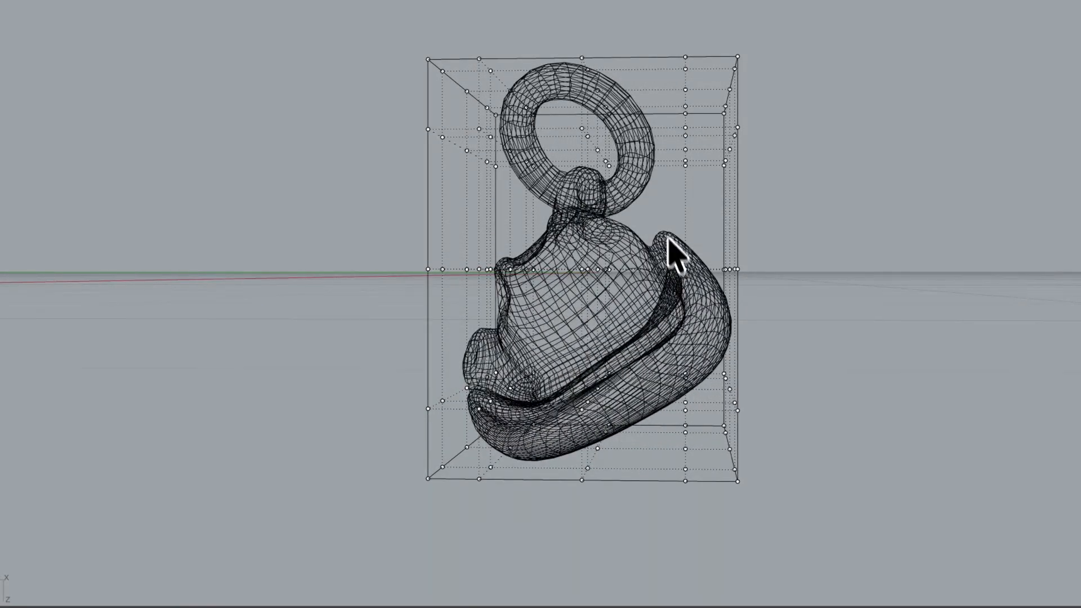
{"action": "mouse_move", "coordinate": [797, 200]}
{"action": "left_mouse_down"}
{"action": "mouse_move", "coordinate": [682, 199]}
{"action": "mouse_move", "coordinate": [658, 450]}
{"action": "left_mouse_up"}
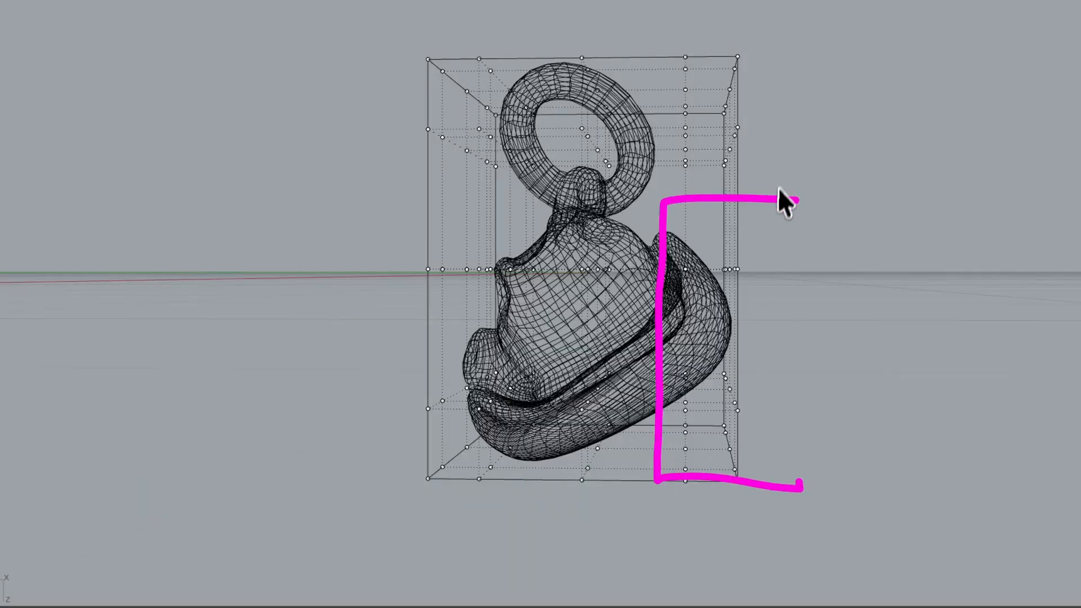
{"action": "left_click_drag", "start_coordinate": [783, 194], "coordinate": [790, 481]}
{"action": "mouse_move", "coordinate": [573, 213]}
{"action": "left_mouse_down"}
{"action": "mouse_move", "coordinate": [461, 284]}
{"action": "mouse_move", "coordinate": [688, 290]}
{"action": "left_mouse_up"}
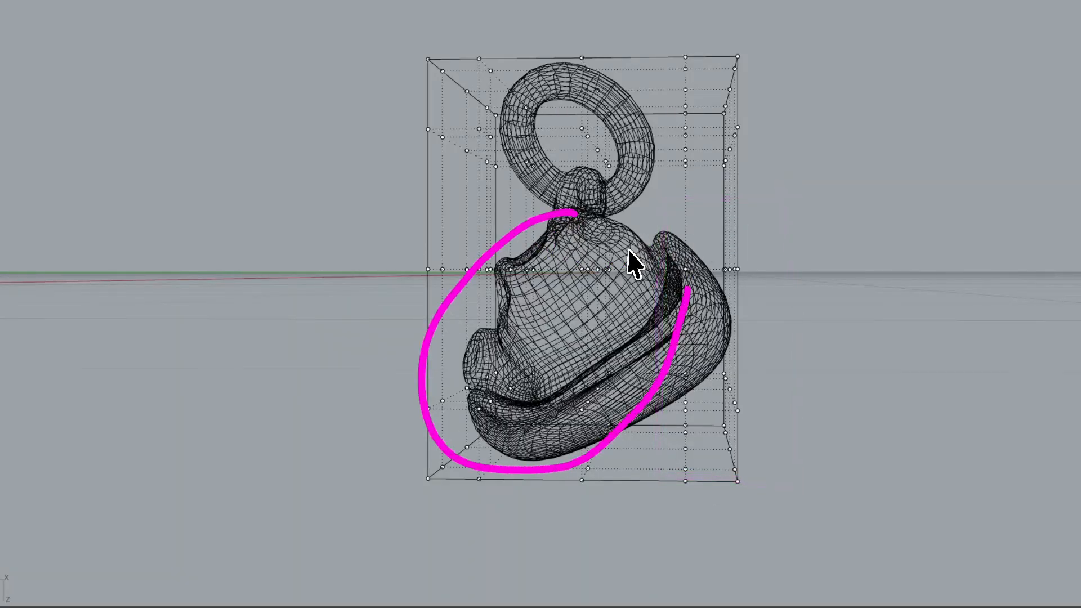
{"action": "mouse_move", "coordinate": [573, 239]}
{"action": "left_mouse_down"}
{"action": "mouse_move", "coordinate": [495, 543]}
{"action": "mouse_move", "coordinate": [709, 246]}
{"action": "left_mouse_up"}
{"action": "left_click", "coordinate": [695, 238]}
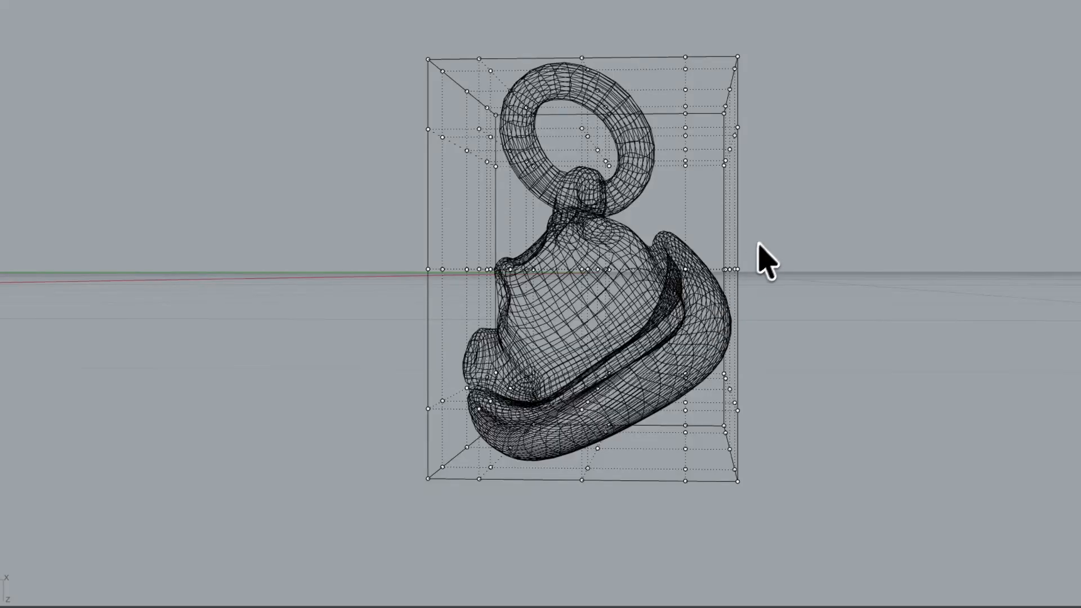
Step: Select the 24 cage points along the hat brim's outer side and move them inward toward the crown in the Right view
{"action": "left_click_drag", "start_coordinate": [765, 212], "coordinate": [662, 440]}
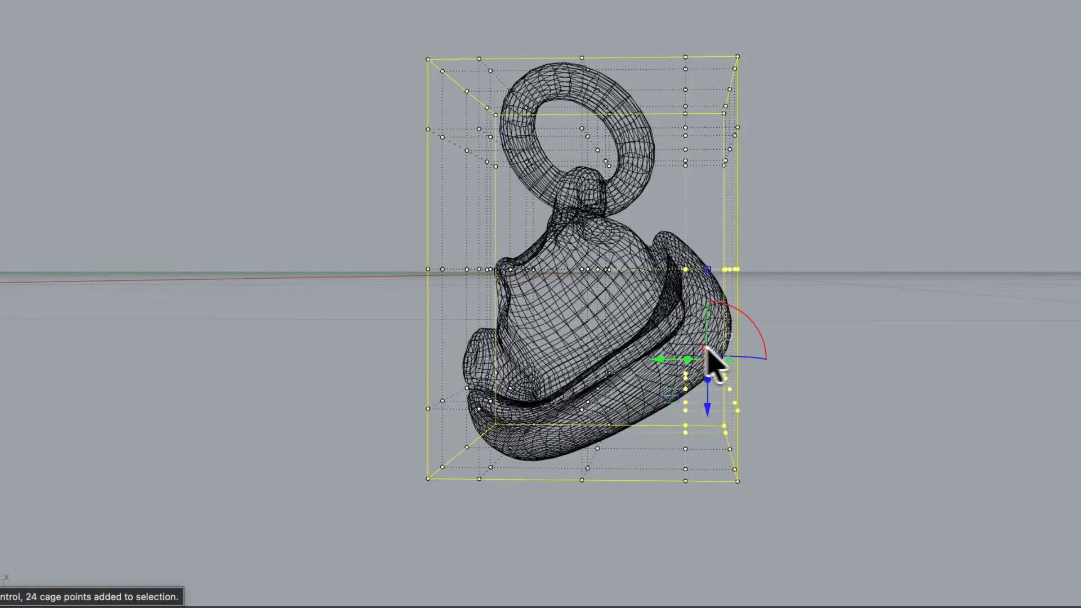
{"action": "left_click", "coordinate": [207, 40]}
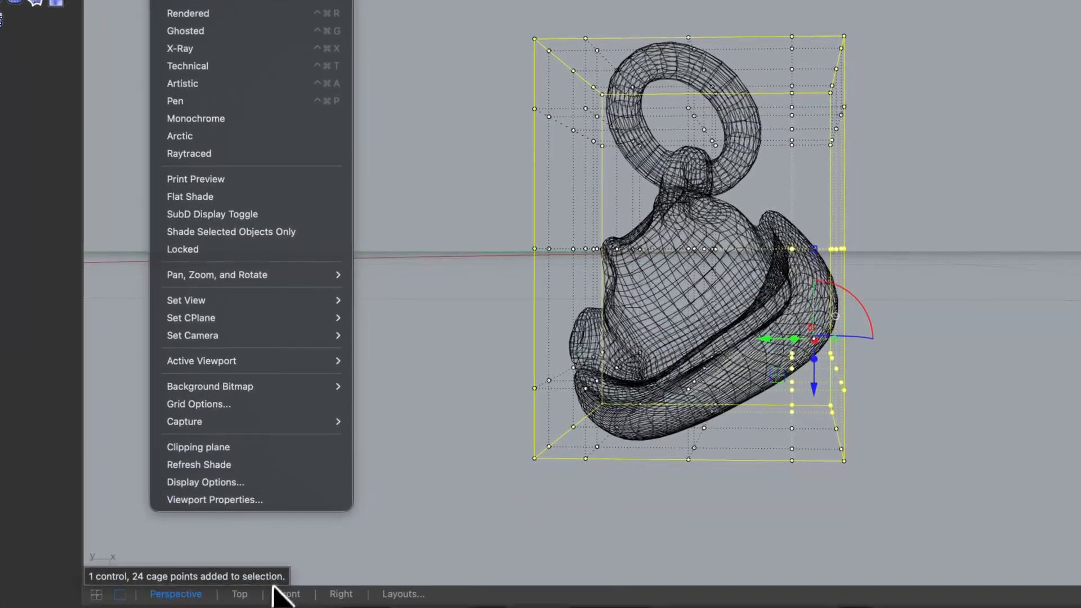
{"action": "left_click", "coordinate": [346, 596]}
{"action": "left_click", "coordinate": [338, 596]}
{"action": "left_click", "coordinate": [307, 596]}
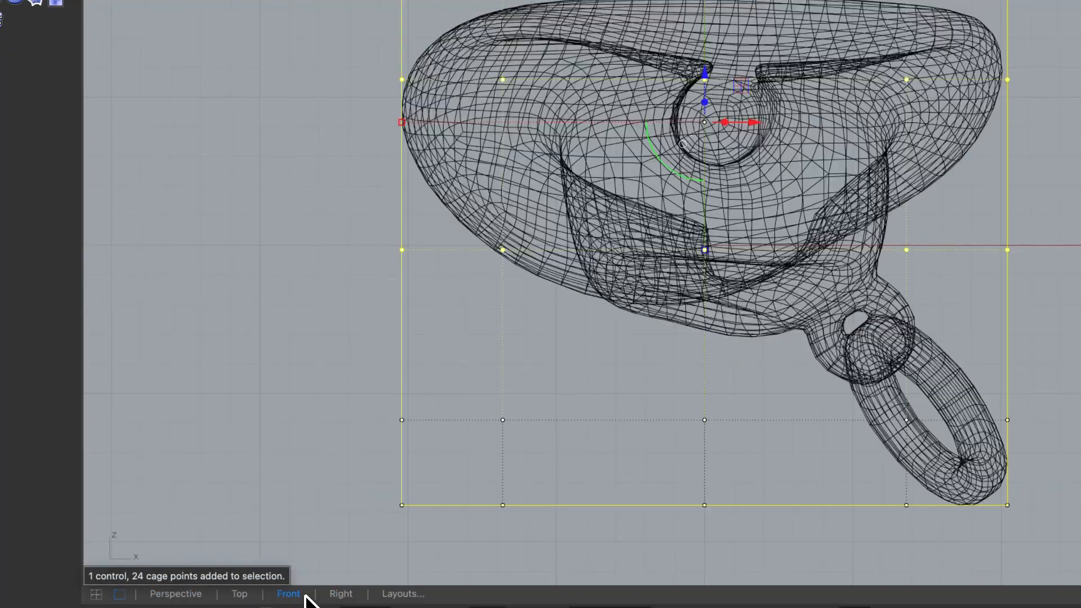
{"action": "right_click_drag", "start_coordinate": [637, 378], "coordinate": [610, 421]}
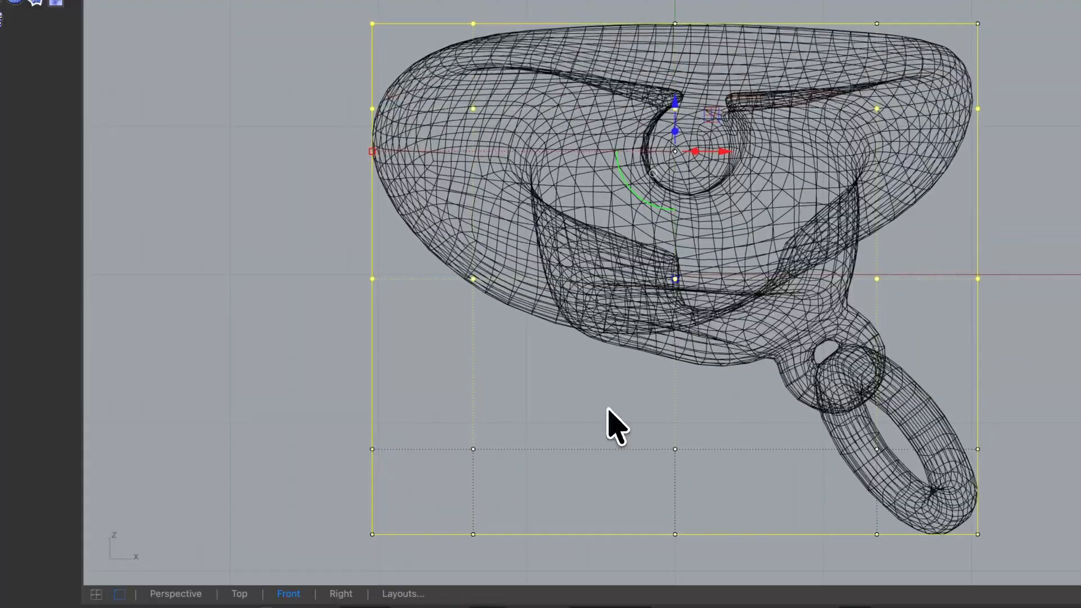
{"action": "left_click", "coordinate": [240, 595]}
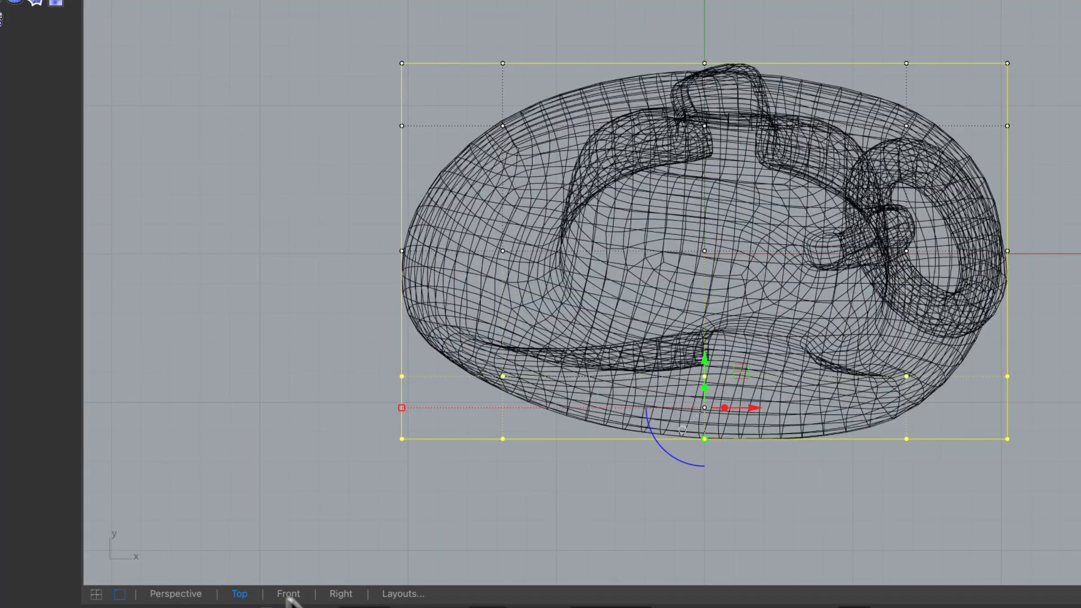
{"action": "left_click", "coordinate": [340, 595]}
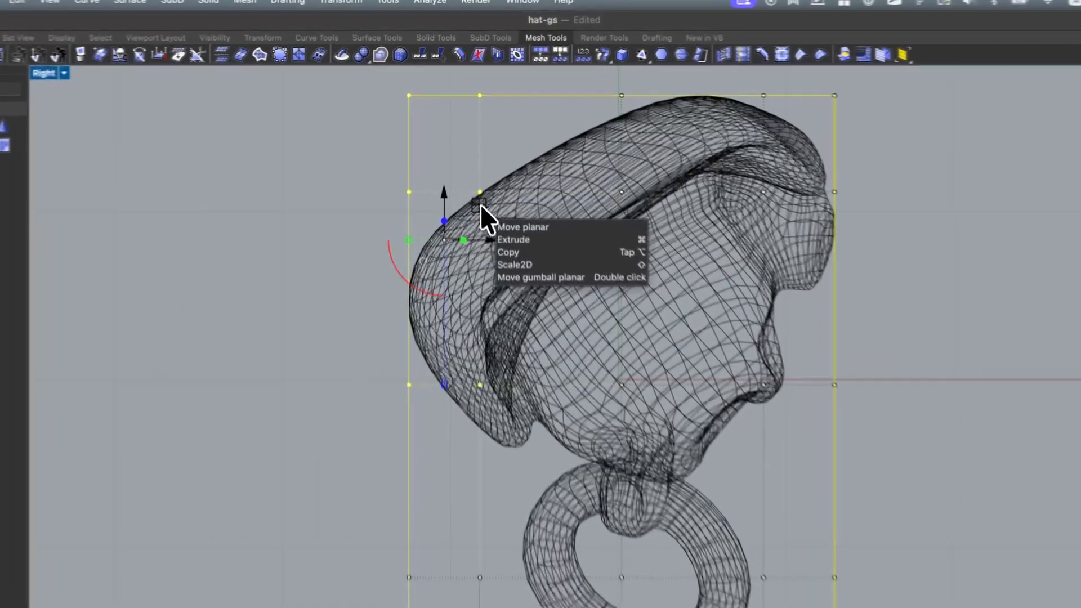
{"action": "left_click_drag", "start_coordinate": [472, 179], "coordinate": [498, 175]}
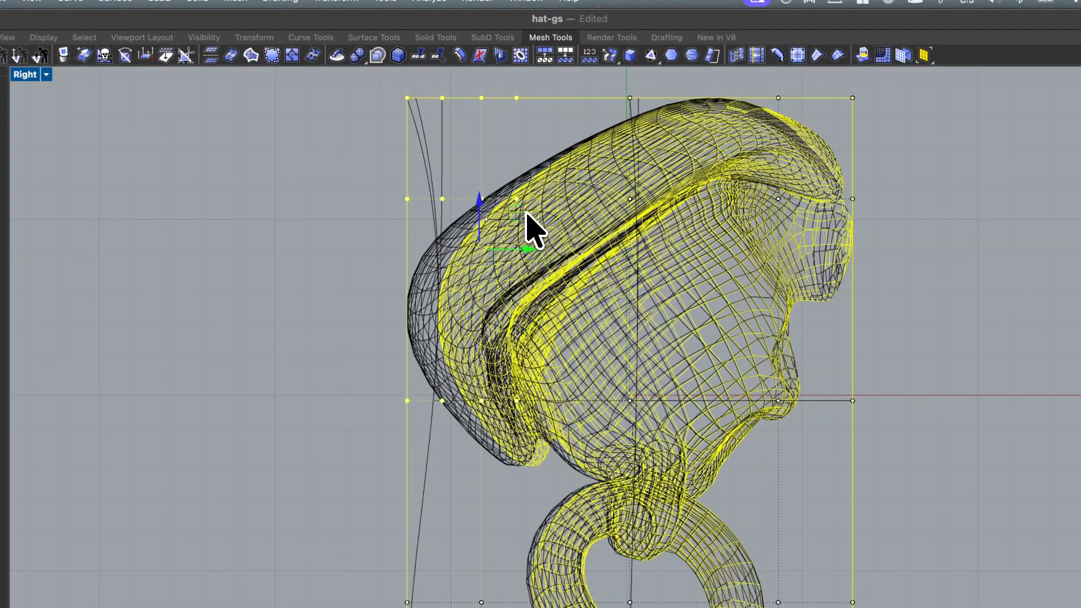
{"action": "left_click_drag", "start_coordinate": [532, 214], "coordinate": [542, 214]}
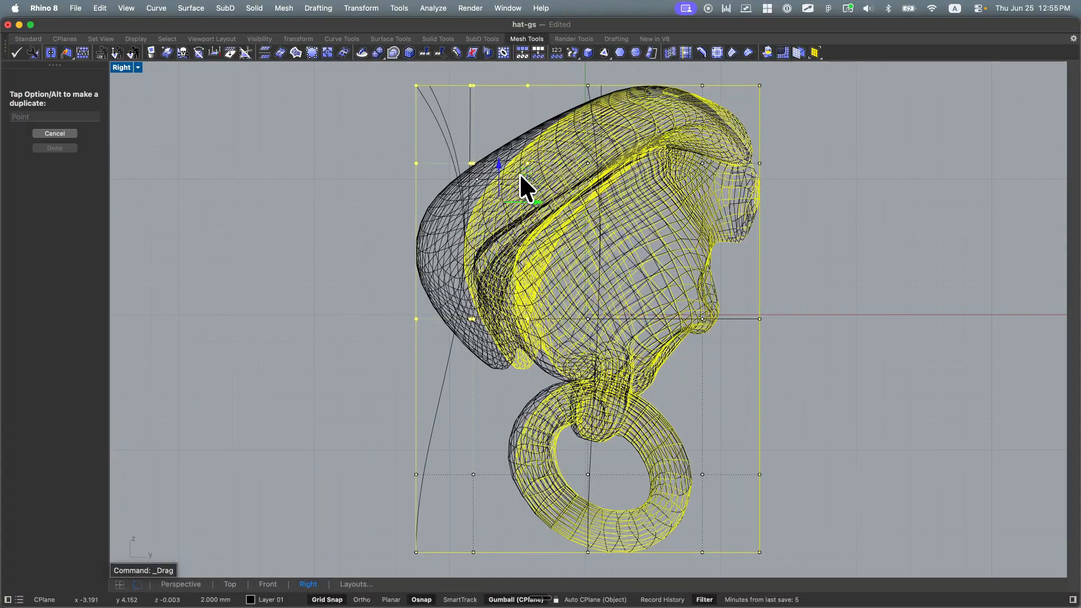
{"action": "left_click_drag", "start_coordinate": [519, 173], "coordinate": [519, 174]}
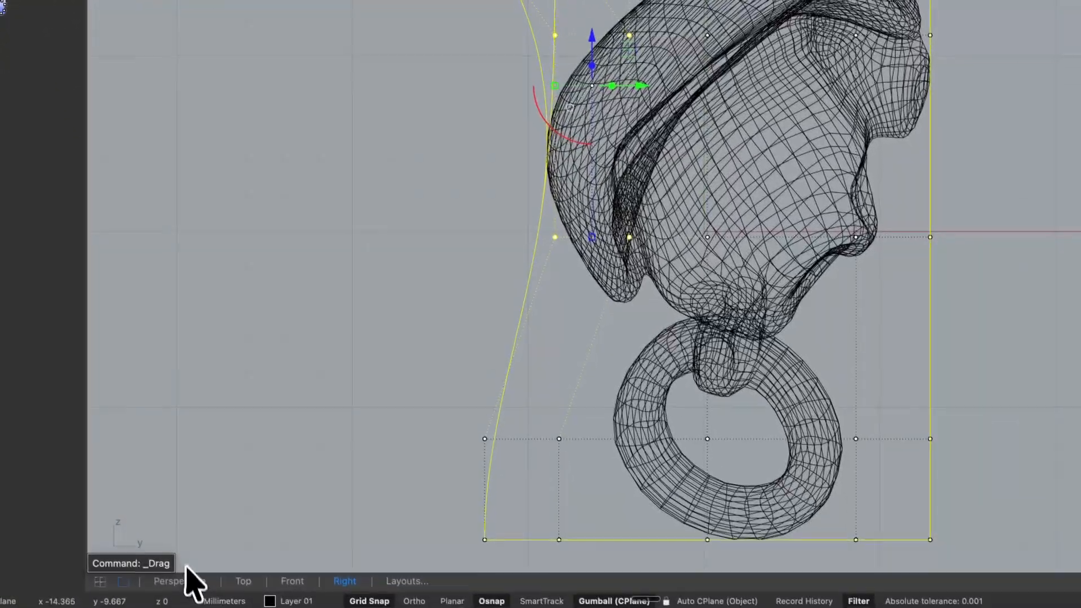
Step: In the Perspective view, select the cage points around the brim's front lower end and move them away from the ring to lengthen it
{"action": "left_click", "coordinate": [188, 580]}
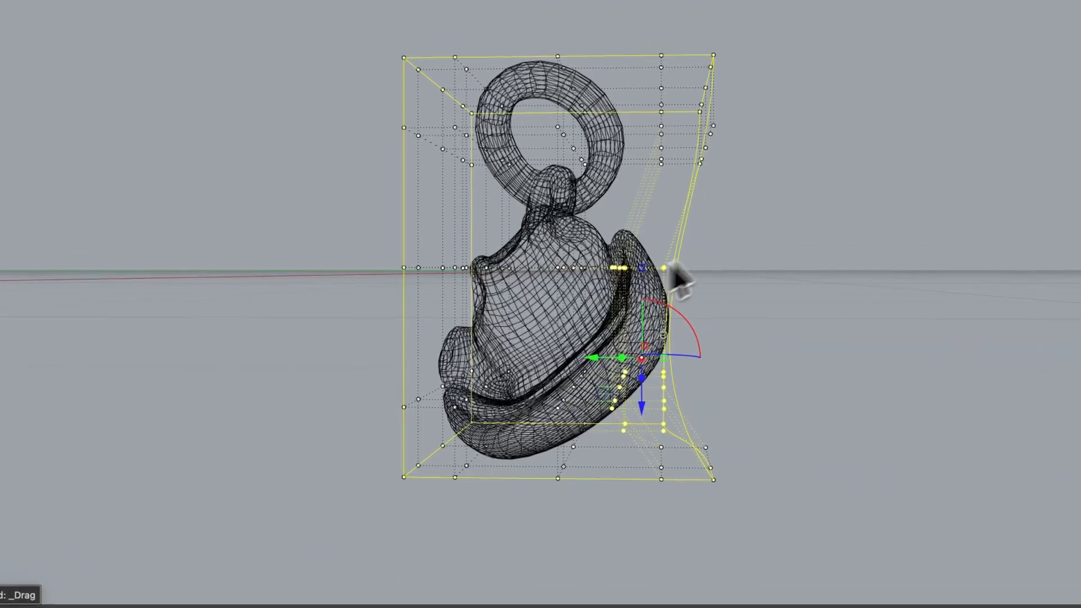
{"action": "mouse_move", "coordinate": [748, 338]}
{"action": "right_mouse_down"}
{"action": "mouse_move", "coordinate": [763, 299]}
{"action": "mouse_move", "coordinate": [782, 328]}
{"action": "mouse_move", "coordinate": [730, 315]}
{"action": "mouse_move", "coordinate": [737, 325]}
{"action": "right_mouse_up"}
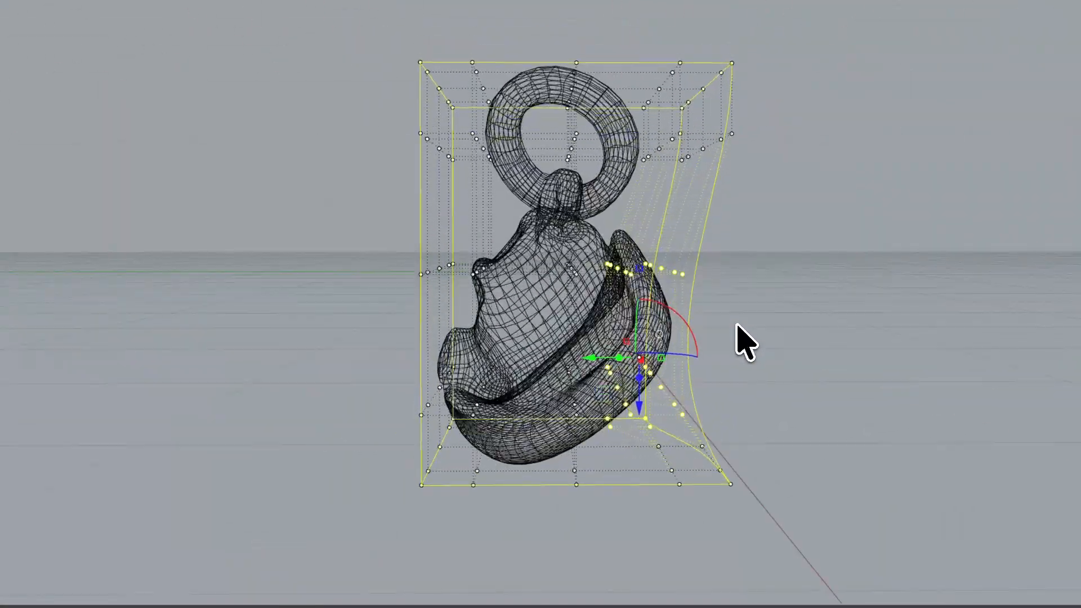
{"action": "left_click_drag", "start_coordinate": [377, 337], "coordinate": [549, 537]}
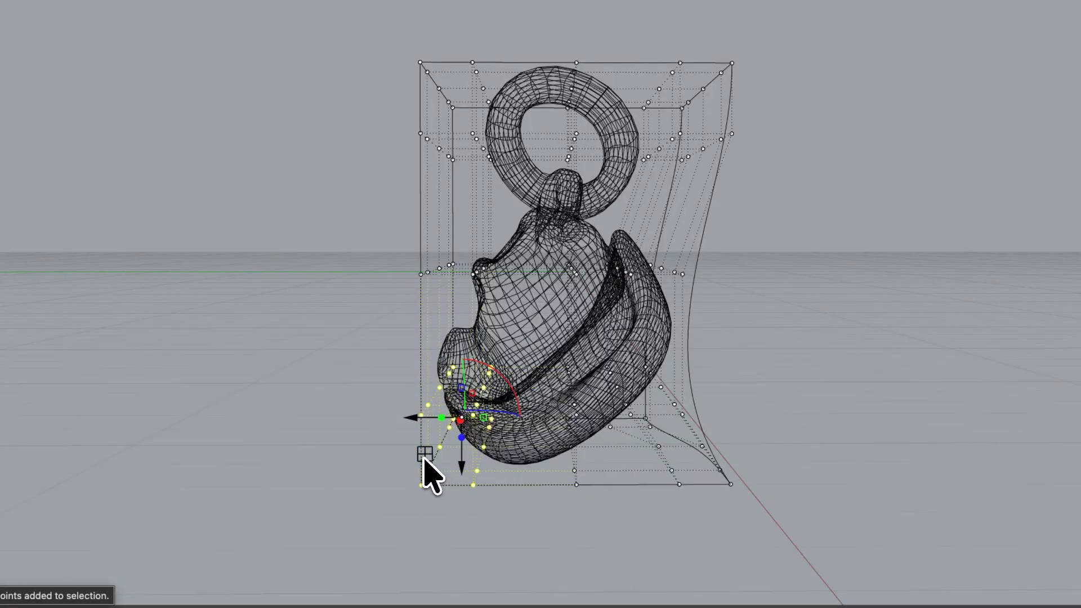
{"action": "left_click_drag", "start_coordinate": [424, 460], "coordinate": [425, 508]}
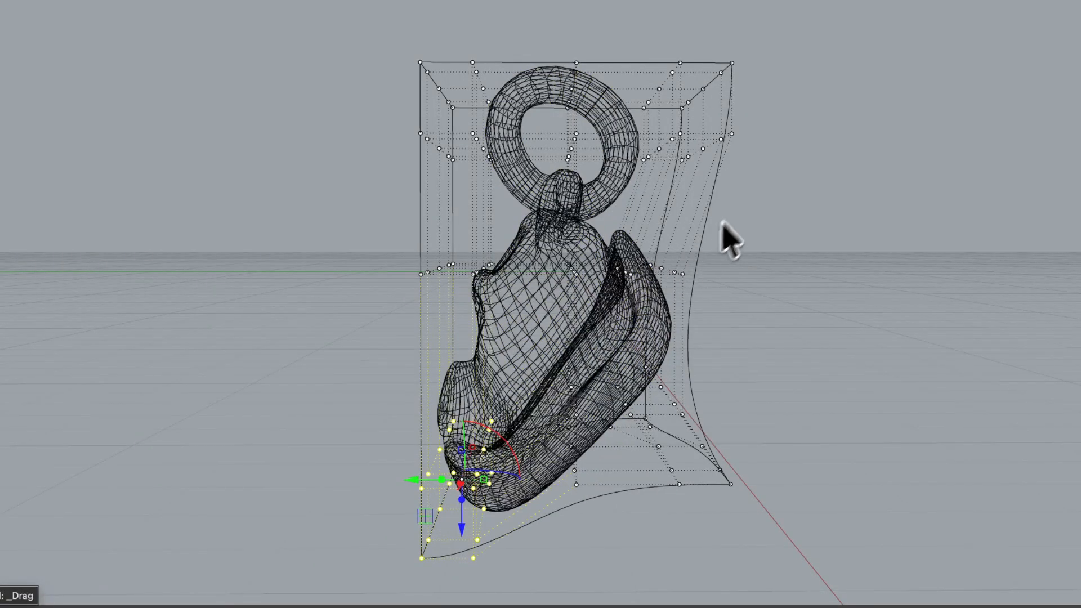
Step: Select the ten outermost cage points on the brim's back side and move them inward and away from the ring to flatten it
{"action": "right_click_drag", "start_coordinate": [754, 361], "coordinate": [770, 362]}
{"action": "left_click_drag", "start_coordinate": [713, 428], "coordinate": [682, 388]}
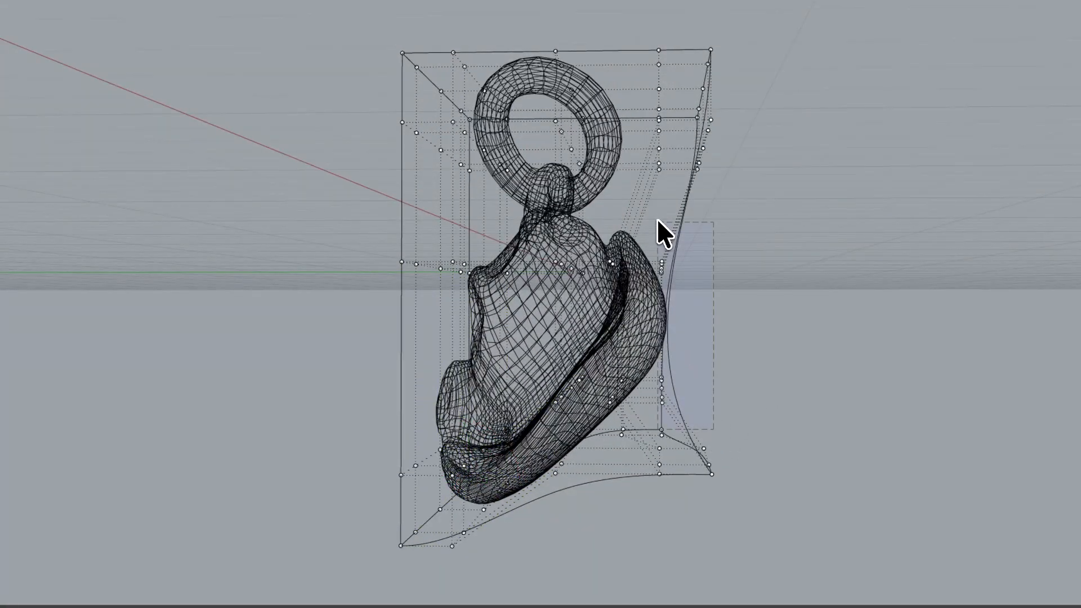
{"action": "left_click_drag", "start_coordinate": [652, 211], "coordinate": [653, 210]}
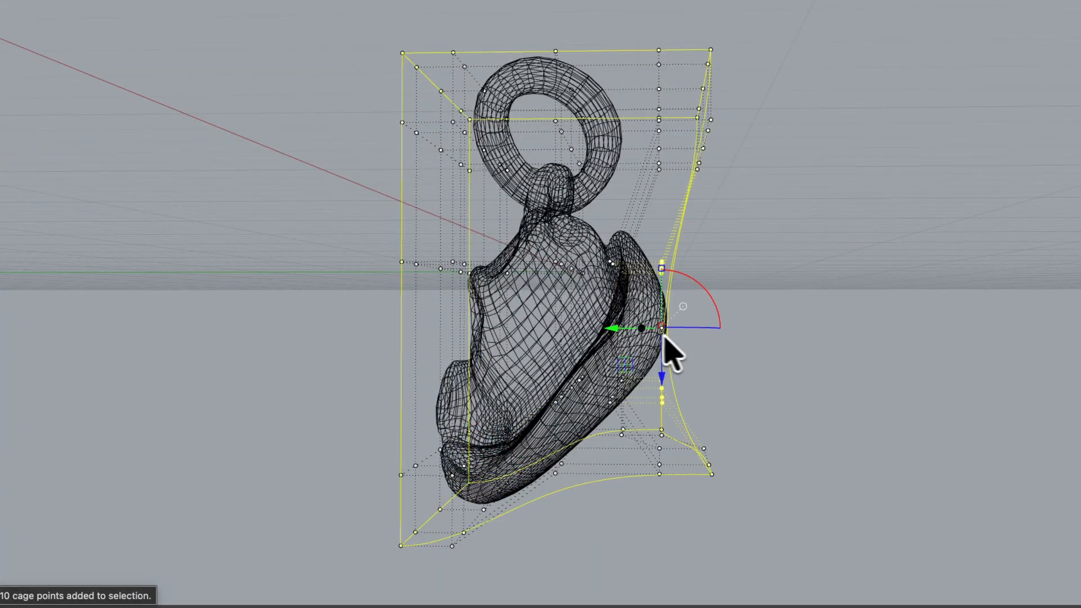
{"action": "right_click_drag", "start_coordinate": [732, 321], "coordinate": [766, 315]}
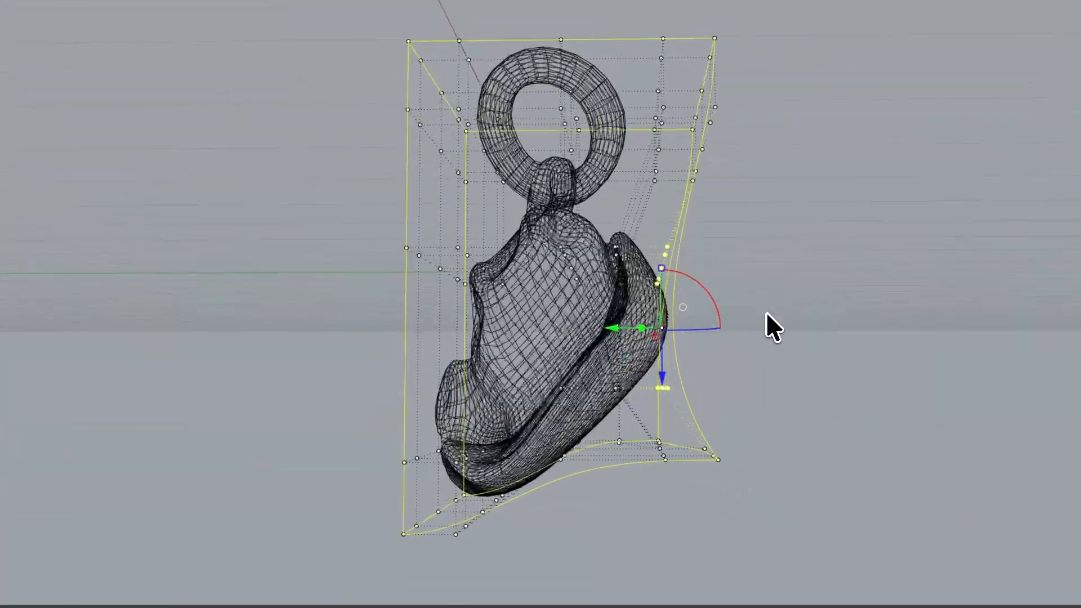
{"action": "left_click_drag", "start_coordinate": [624, 361], "coordinate": [595, 390]}
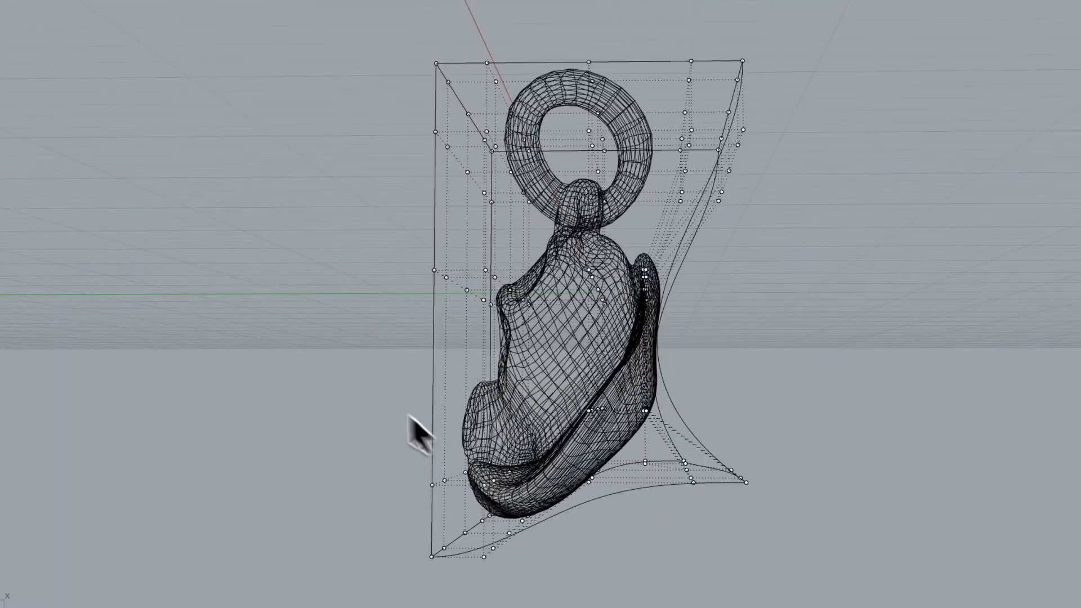
Step: Examine the reshaped brim and crown of the pendant from all sides
{"action": "right_click_drag", "start_coordinate": [354, 376], "coordinate": [239, 378]}
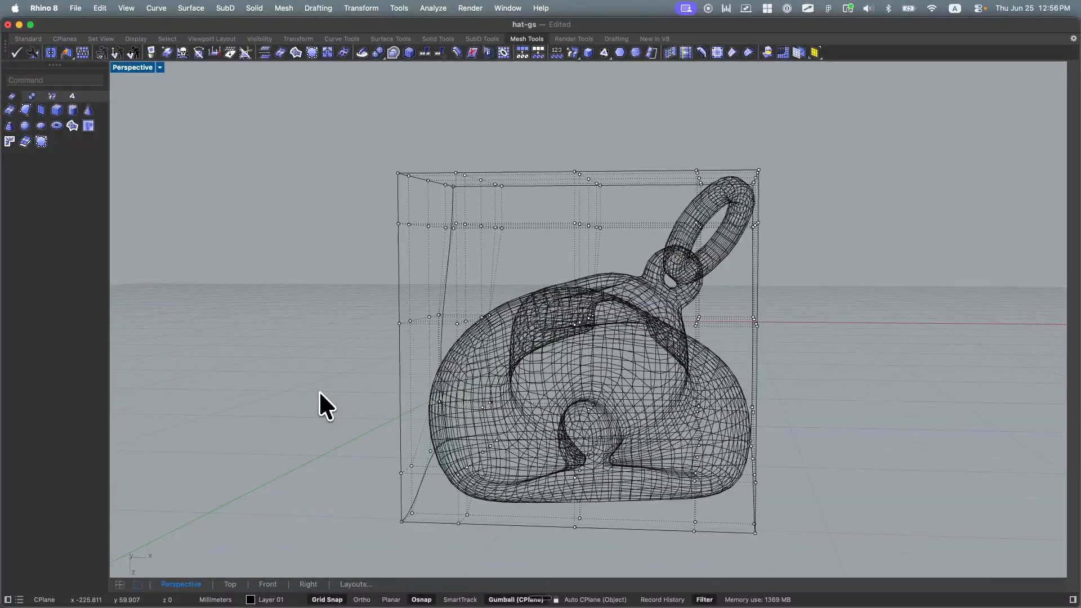
{"action": "right_click_drag", "start_coordinate": [319, 391], "coordinate": [789, 477]}
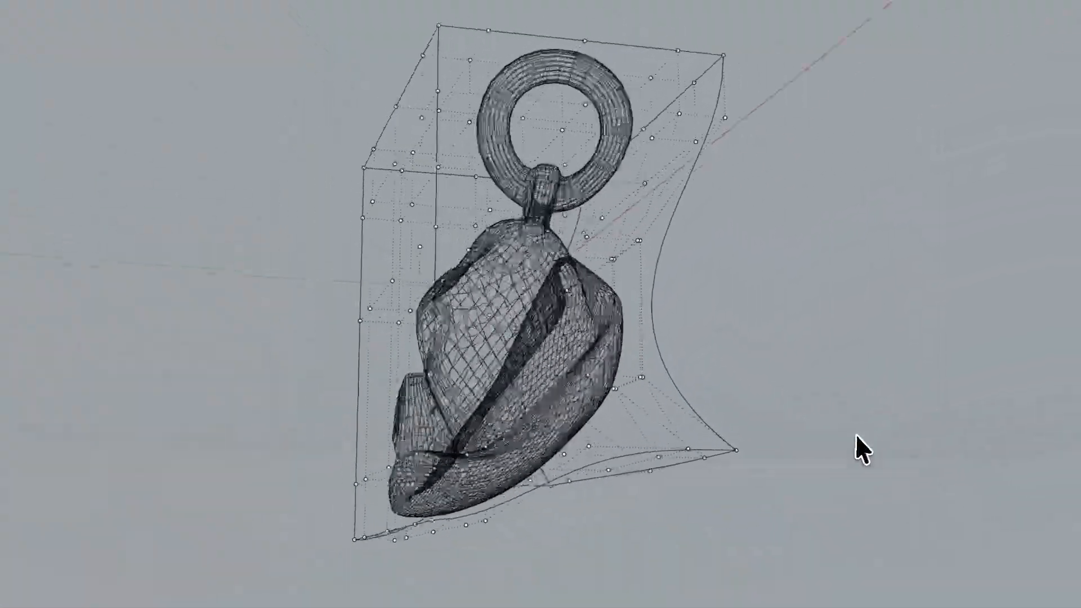
{"action": "right_click_drag", "start_coordinate": [856, 435], "coordinate": [660, 472]}
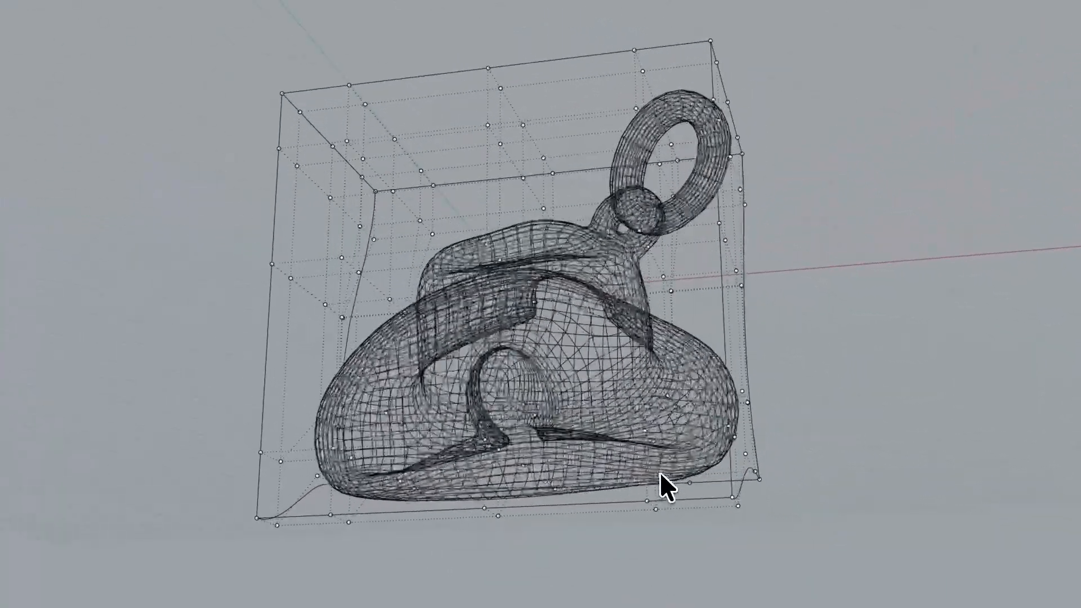
{"action": "right_click_drag", "start_coordinate": [832, 430], "coordinate": [859, 429]}
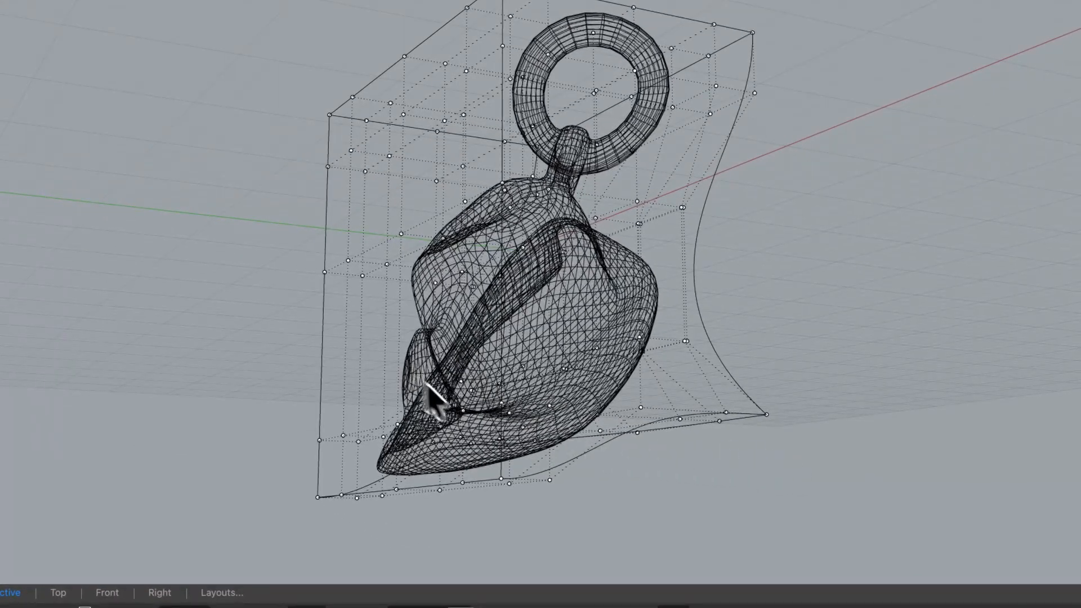
{"action": "right_click_drag", "start_coordinate": [804, 432], "coordinate": [855, 433]}
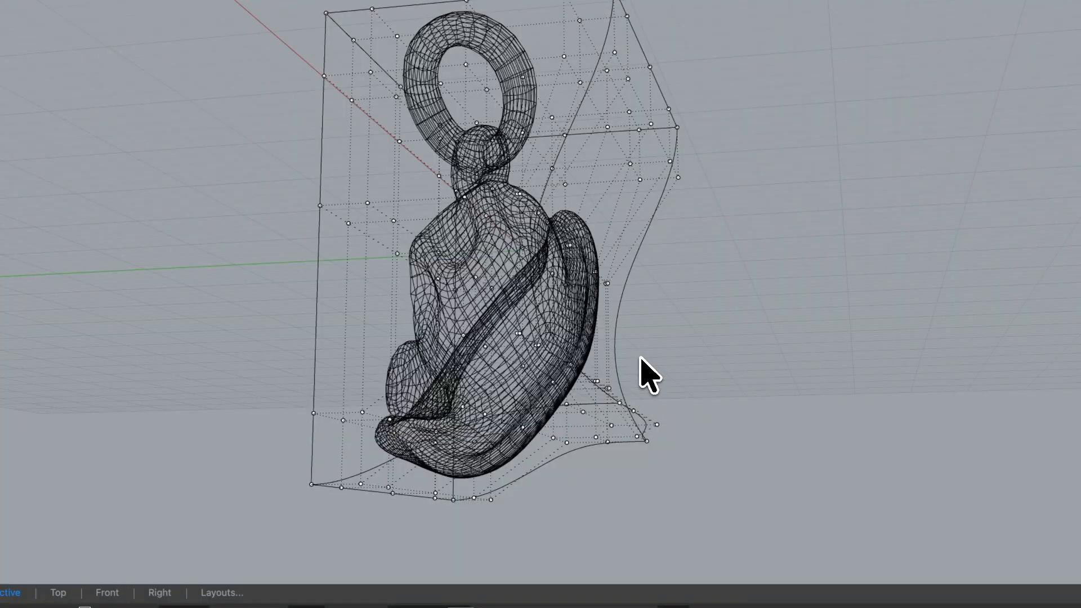
{"action": "right_click_drag", "start_coordinate": [642, 367], "coordinate": [663, 341]}
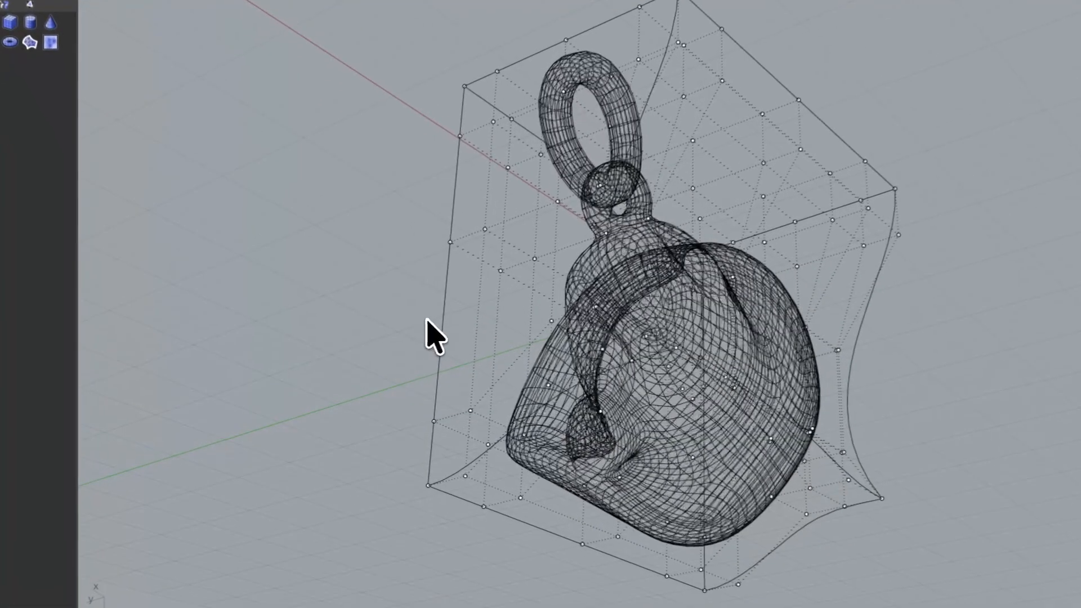
{"action": "right_click_drag", "start_coordinate": [384, 346], "coordinate": [442, 350]}
{"action": "right_click_drag", "start_coordinate": [501, 327], "coordinate": [328, 389]}
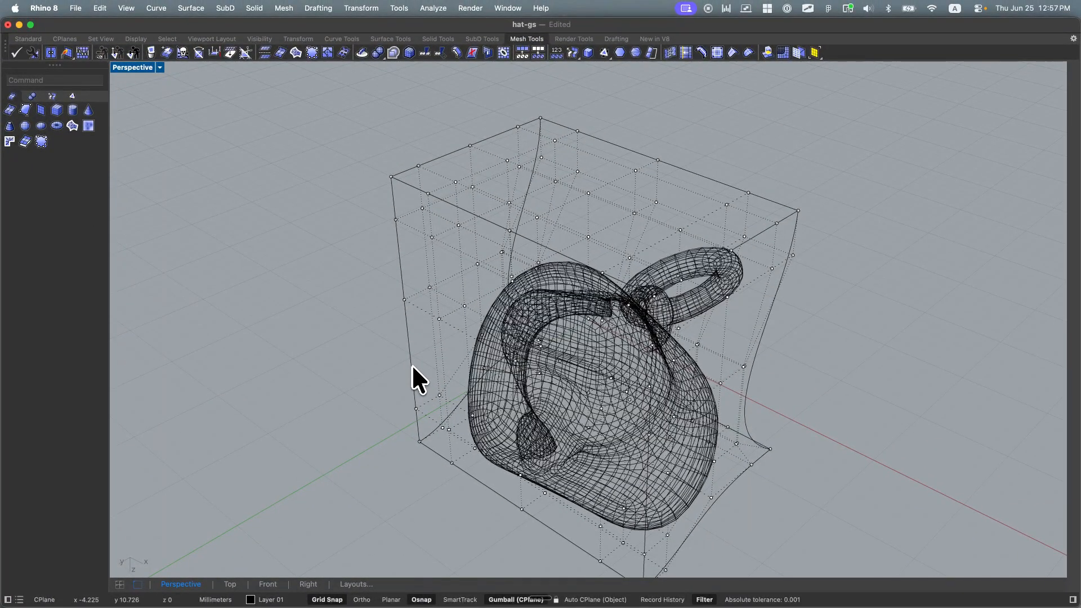
{"action": "right_click_drag", "start_coordinate": [724, 454], "coordinate": [814, 407]}
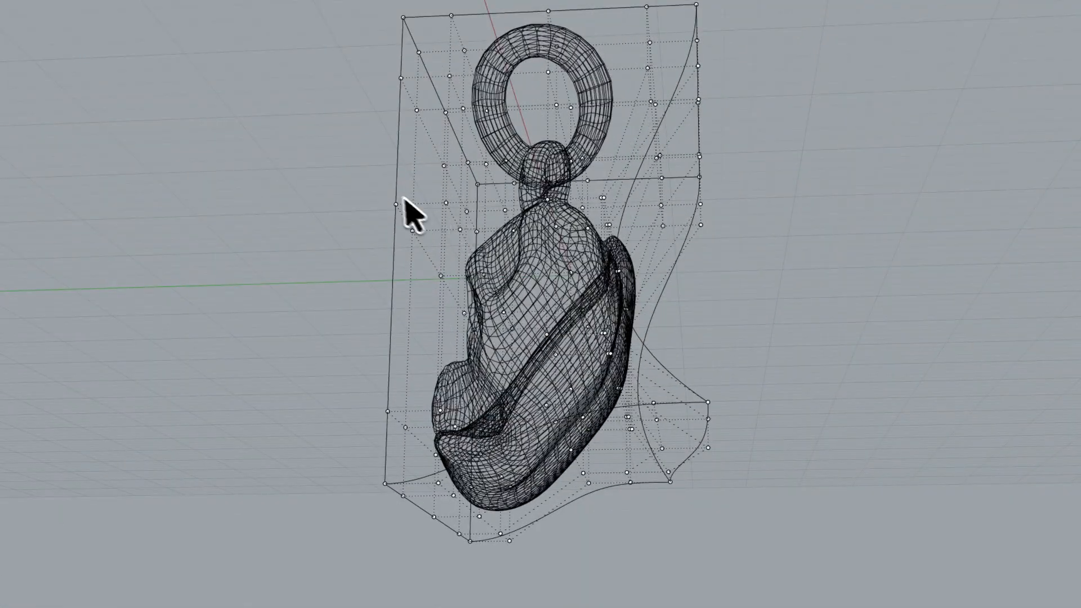
{"action": "right_click_drag", "start_coordinate": [403, 199], "coordinate": [344, 209]}
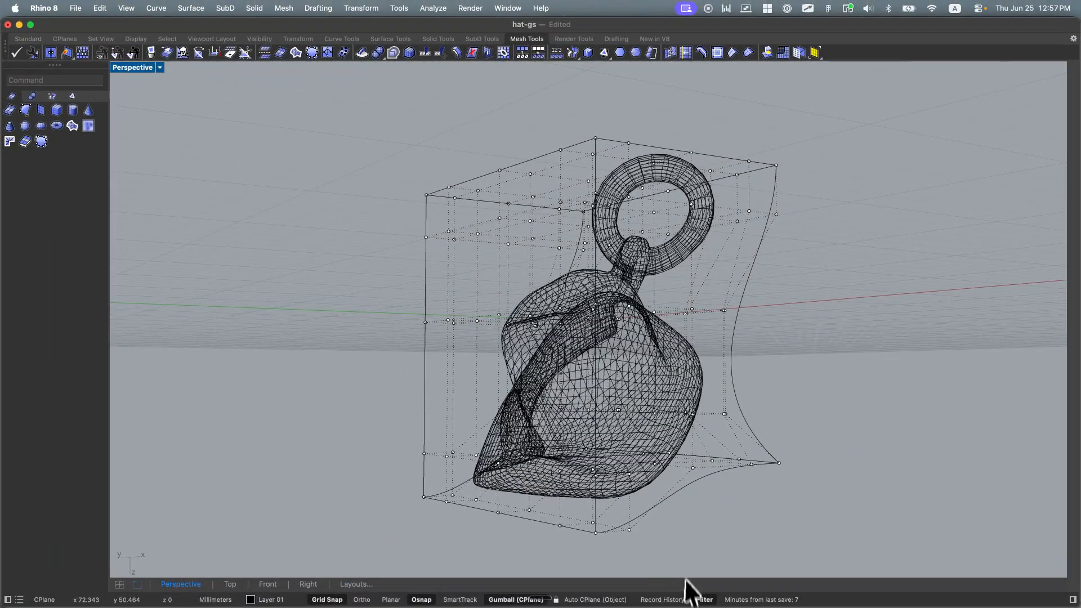
Step: Open Blender, dismiss its splash screen and return to Rhino
{"action": "mouse_move", "coordinate": [801, 606]}
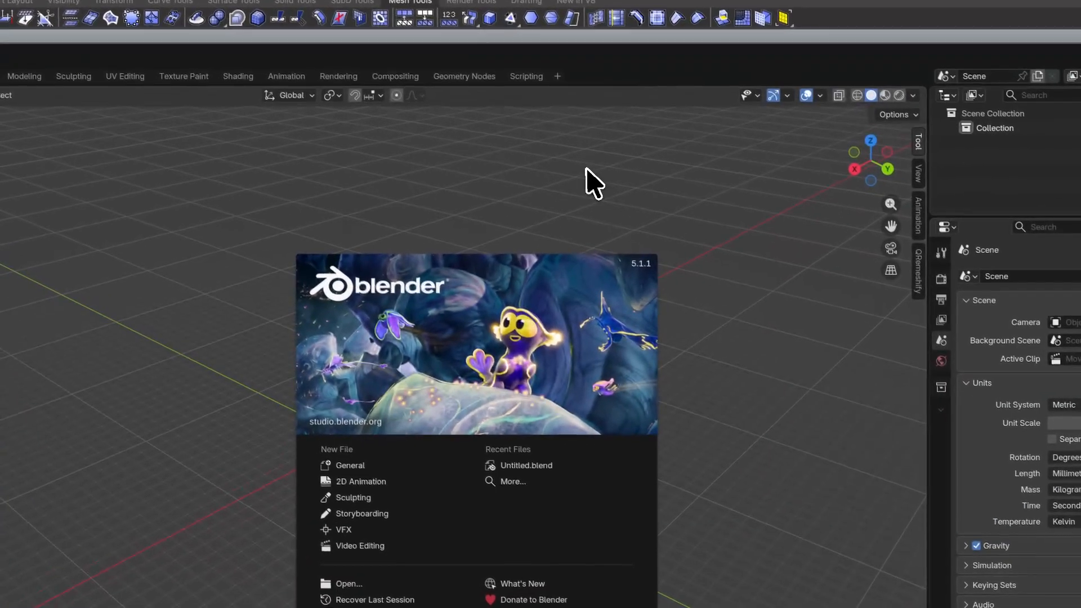
{"action": "left_click", "coordinate": [522, 151]}
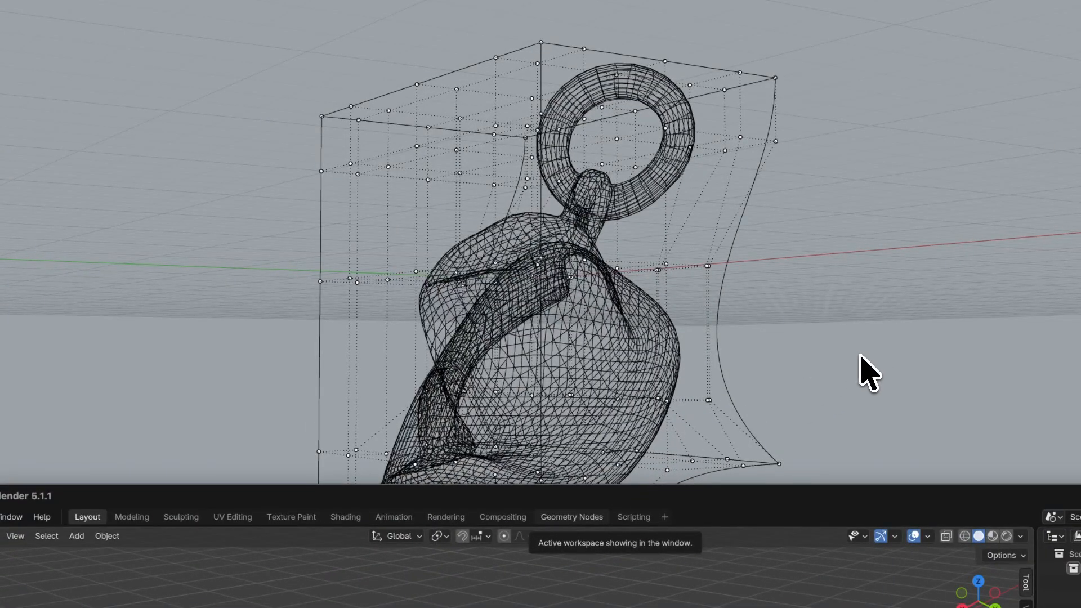
{"action": "left_click", "coordinate": [811, 388]}
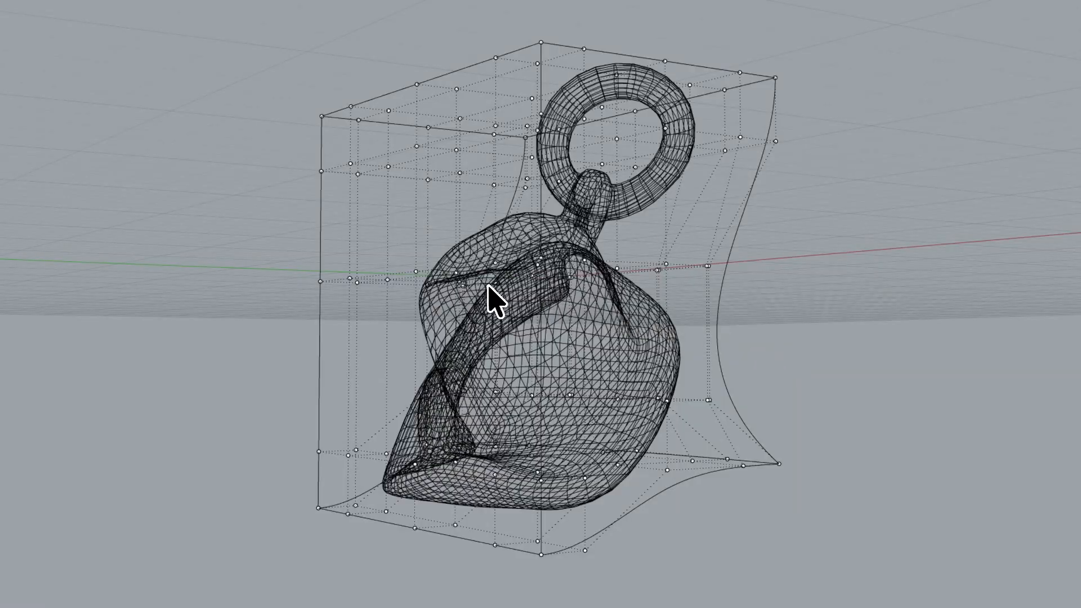
Step: Turn off the cage control points and select the reshaped pendant mesh
{"action": "left_click", "coordinate": [519, 306]}
{"action": "key", "text": "Escape"}
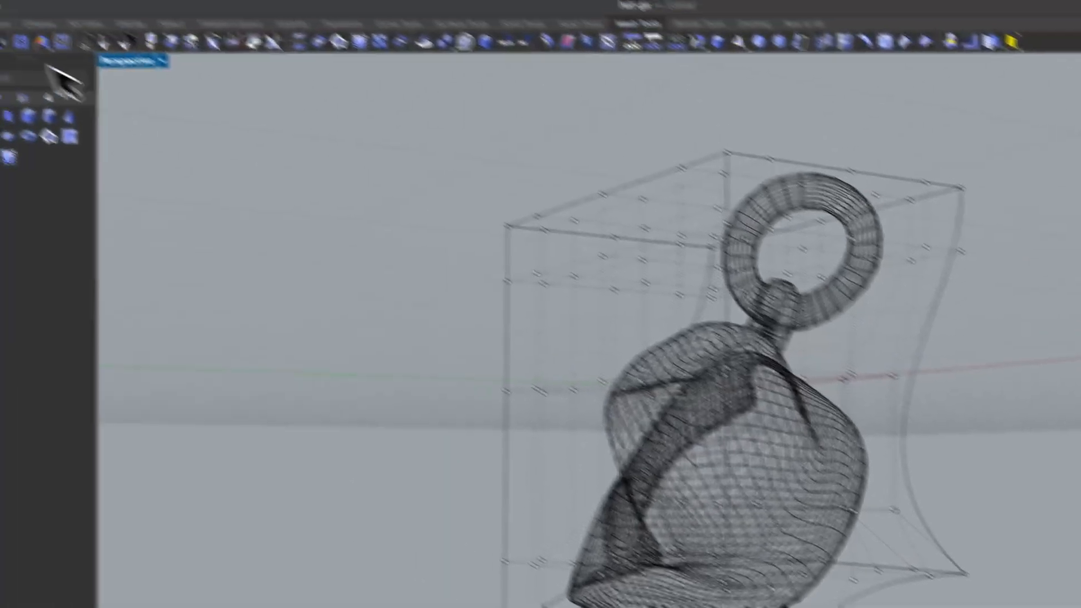
{"action": "key", "text": "Escape"}
{"action": "left_click", "coordinate": [495, 298]}
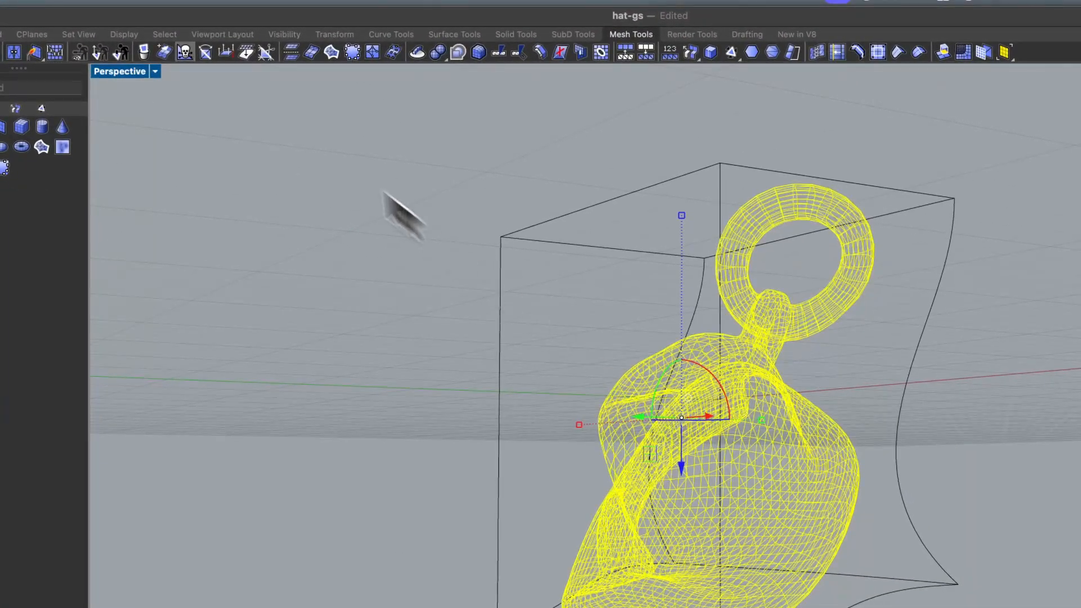
Step: Save the model as hat-gs-r1.3dm in the Downloads folder and switch to Blender
{"action": "left_click", "coordinate": [46, 0]}
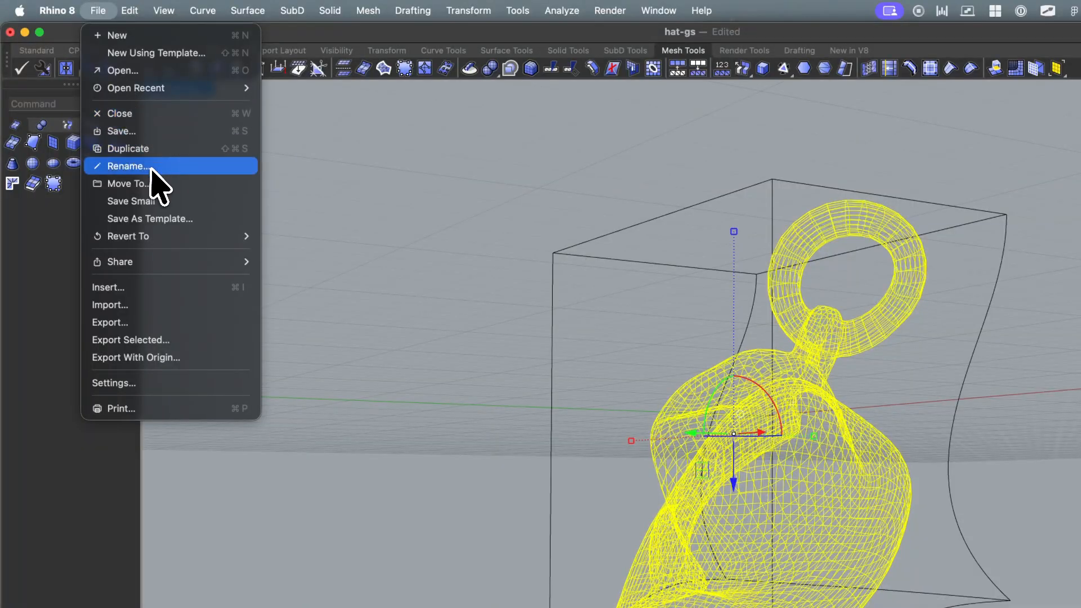
{"action": "left_click", "coordinate": [150, 131]}
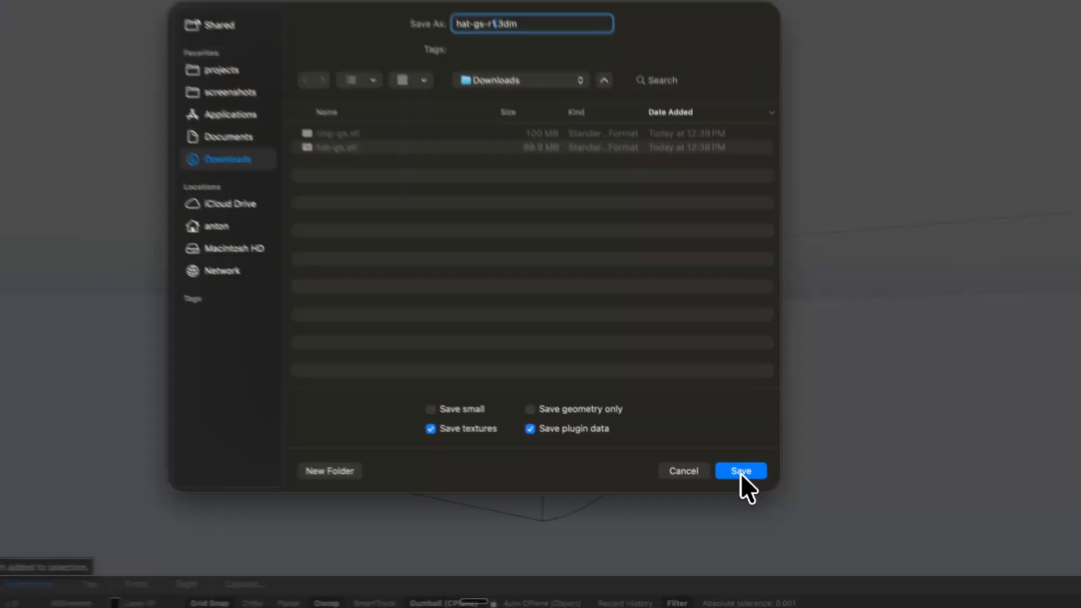
{"action": "left_click", "coordinate": [758, 493]}
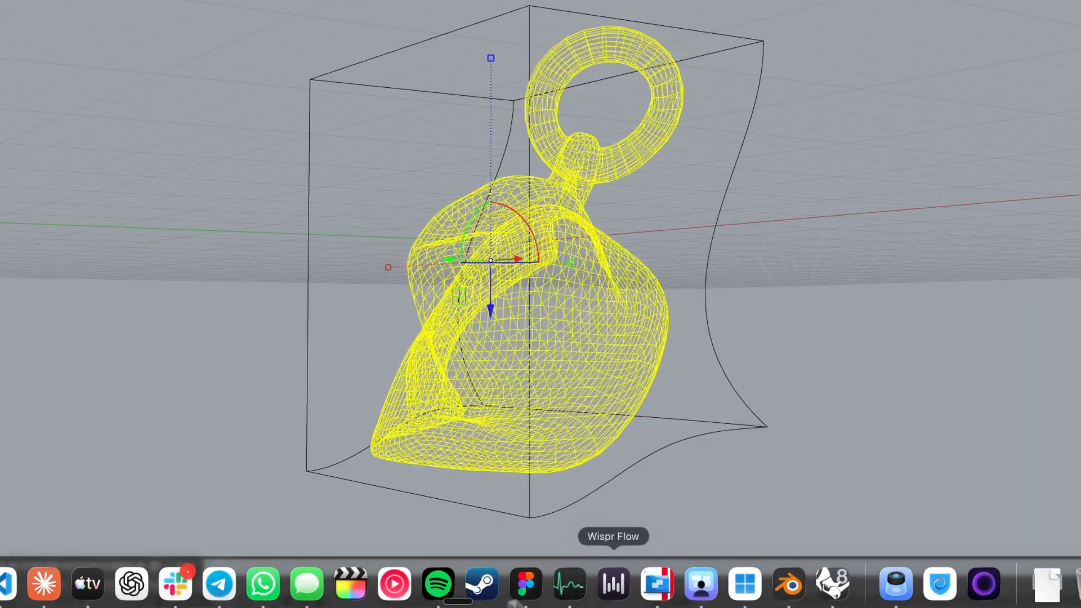
{"action": "left_click", "coordinate": [790, 584]}
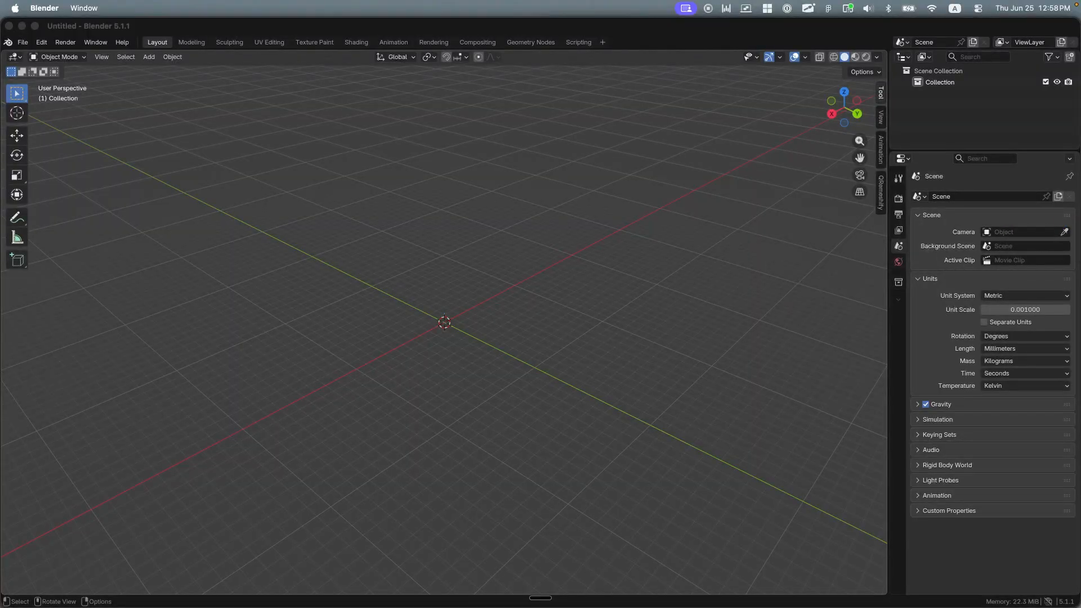
Step: Switch back to Rhino and start exporting the pendant mesh to the Downloads folder with STL (Stereolithography) as the format
{"action": "left_click_drag", "start_coordinate": [755, 323], "coordinate": [773, 291]}
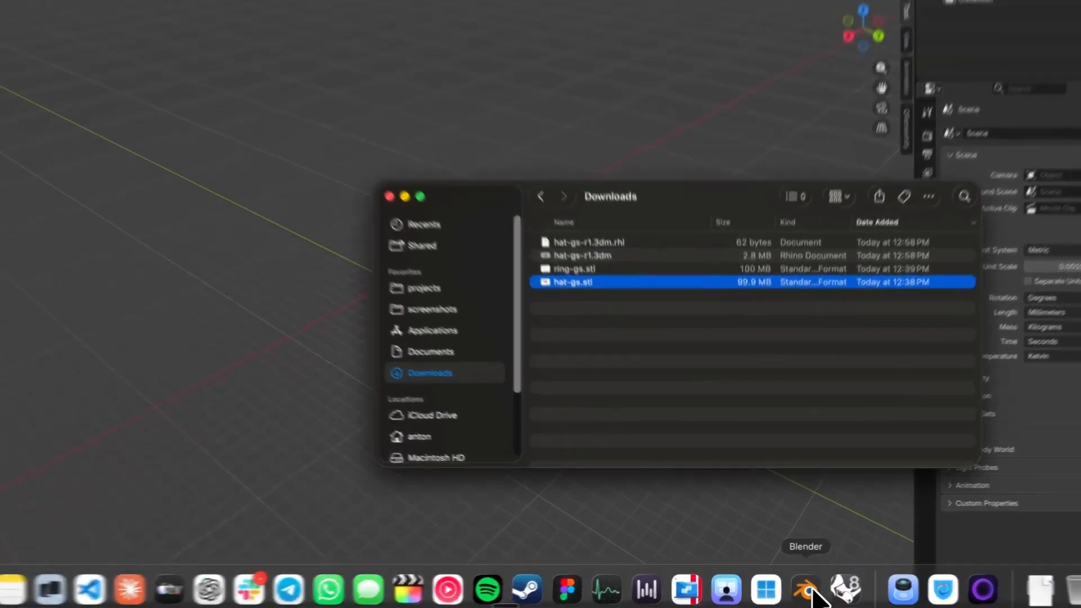
{"action": "left_click", "coordinate": [812, 591]}
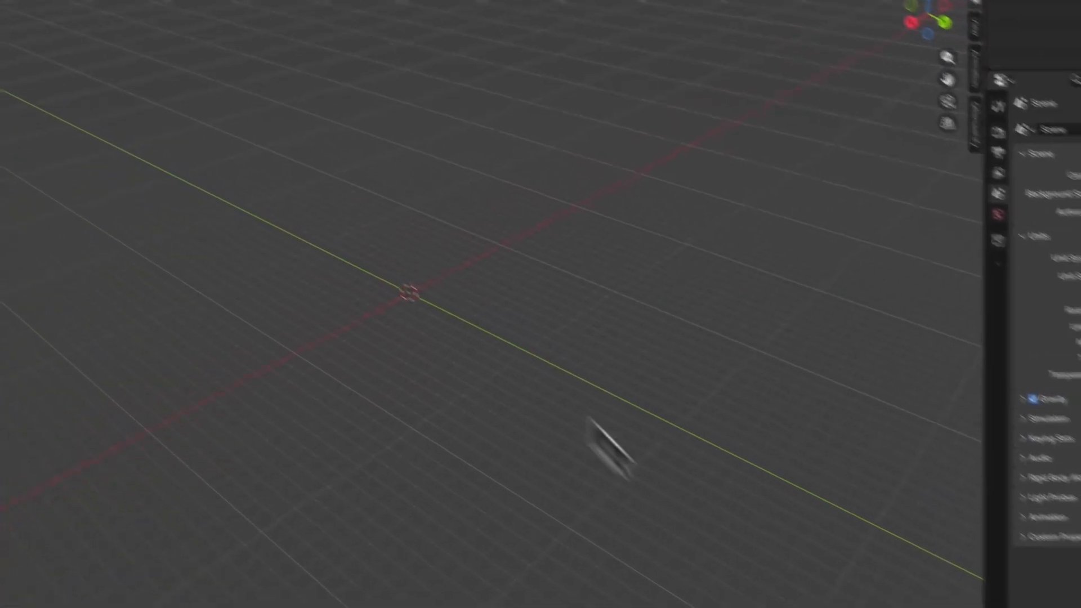
{"action": "left_click", "coordinate": [836, 596]}
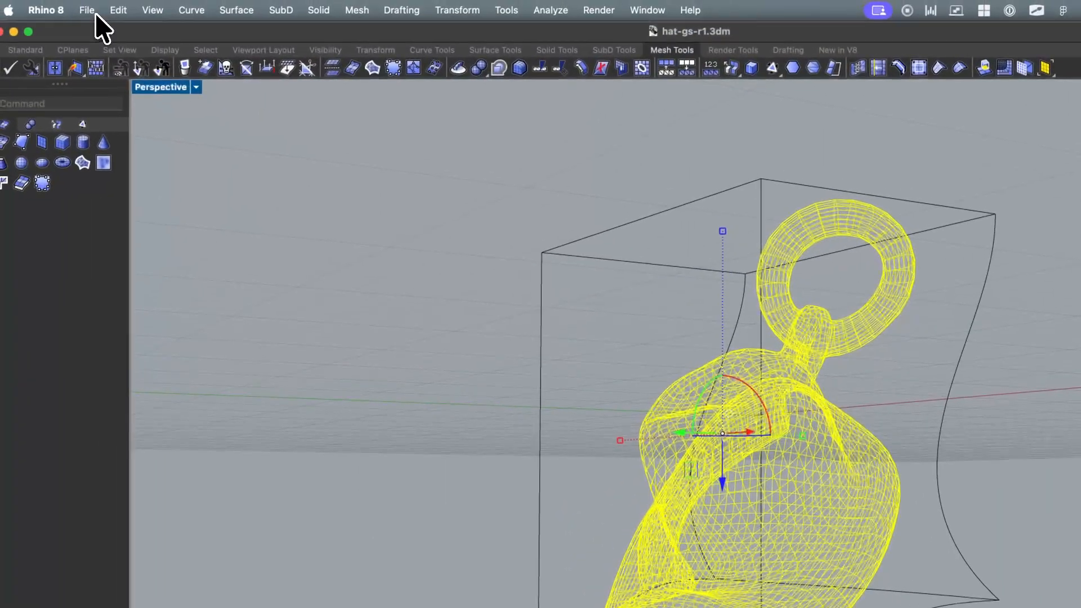
{"action": "left_click", "coordinate": [89, 12]}
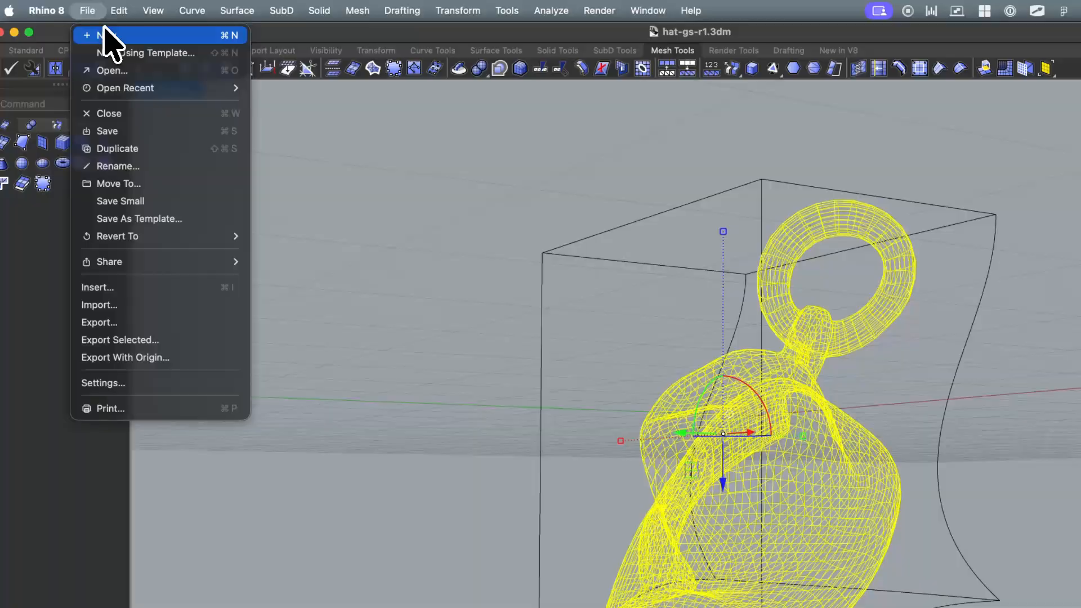
{"action": "left_click", "coordinate": [125, 323]}
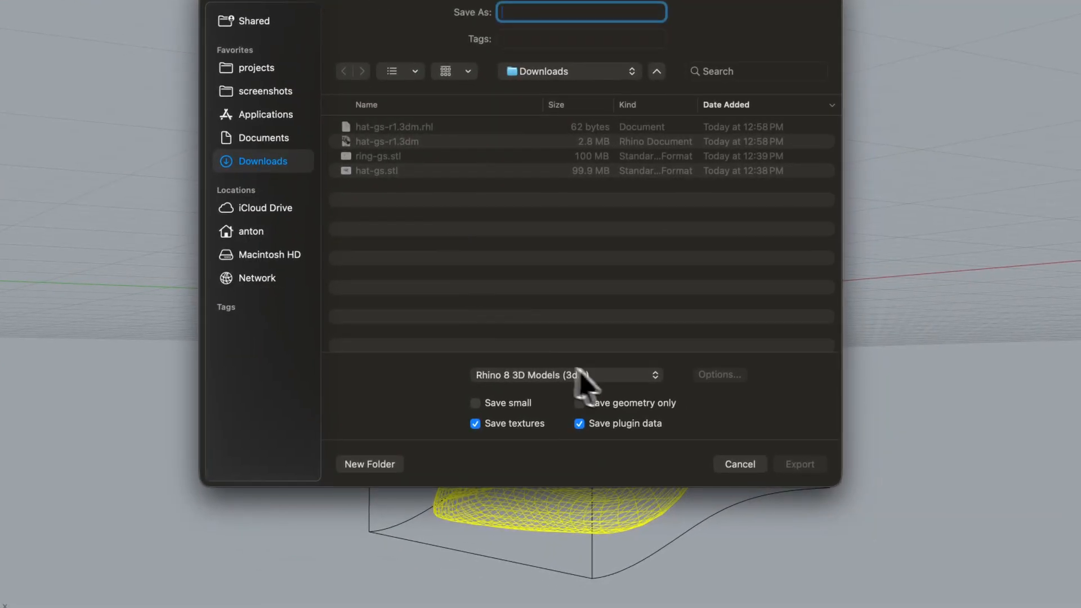
{"action": "left_click", "coordinate": [620, 376]}
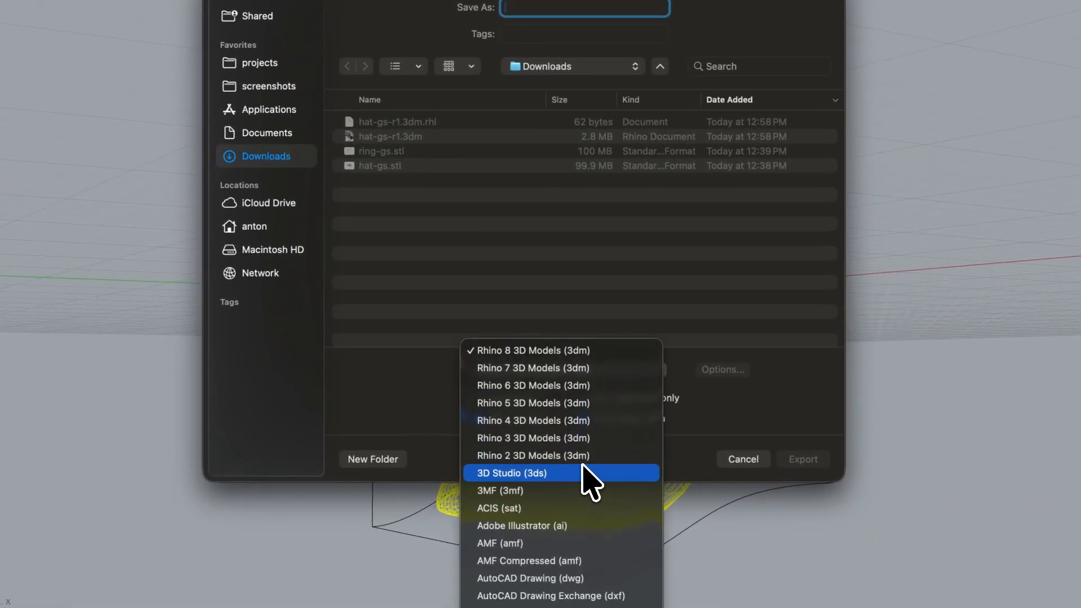
{"action": "scroll", "coordinate": [588, 481], "scroll_direction": "down", "scroll_amount": 15}
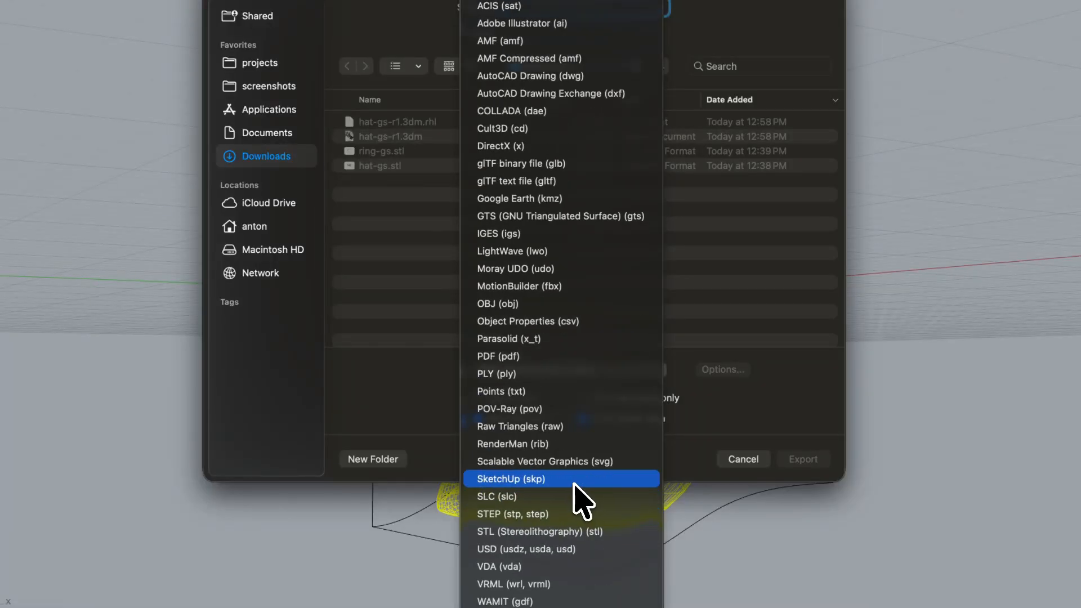
{"action": "left_click", "coordinate": [541, 532]}
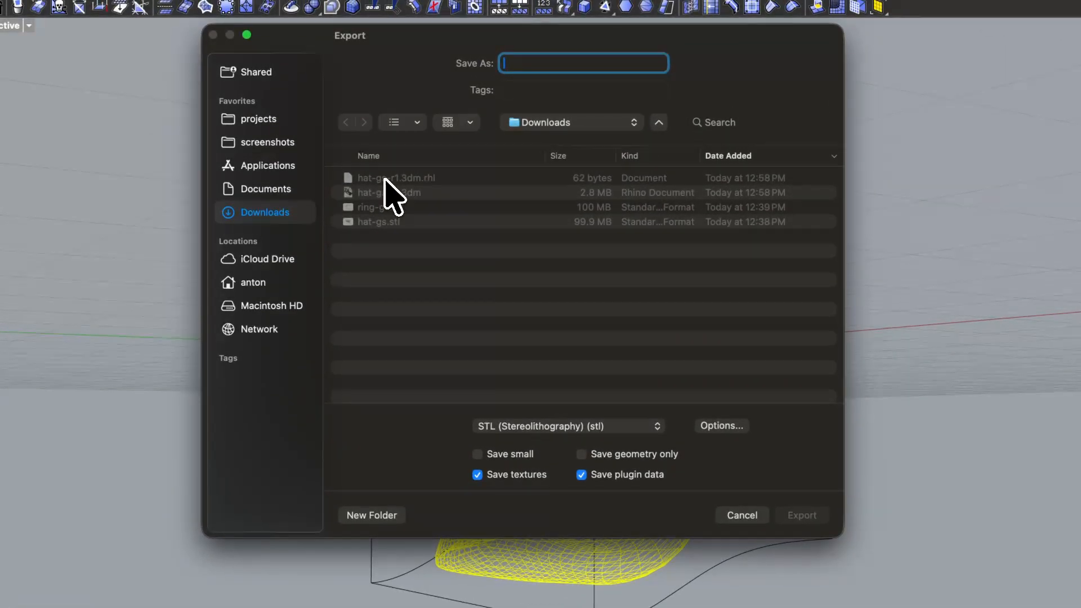
Step: Name the export hat-gs-r1.stl and write it as a binary STL with open objects included
{"action": "left_click", "coordinate": [385, 179]}
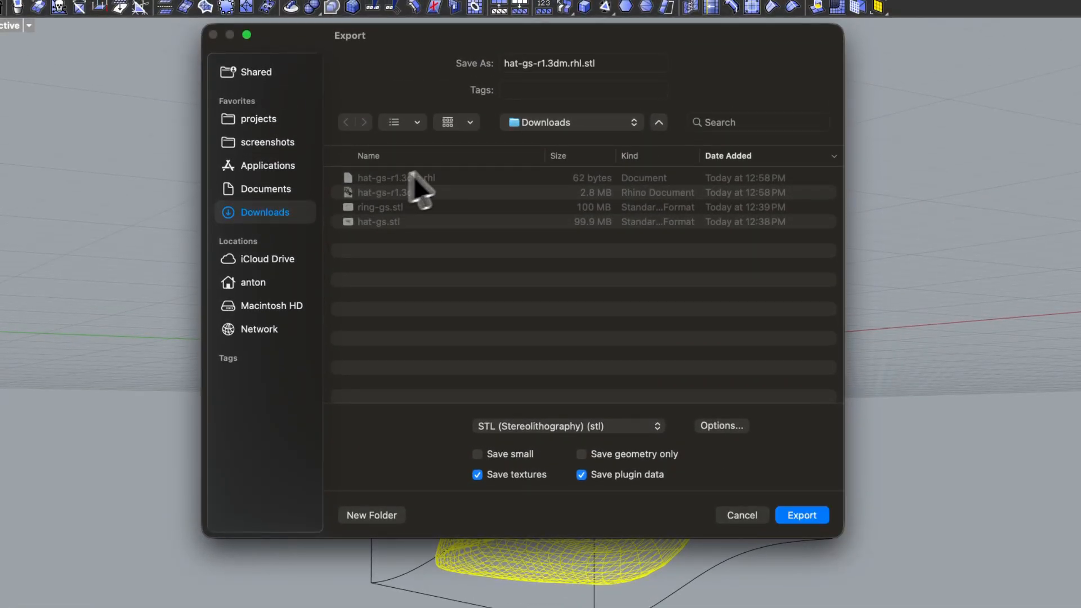
{"action": "left_click", "coordinate": [586, 63]}
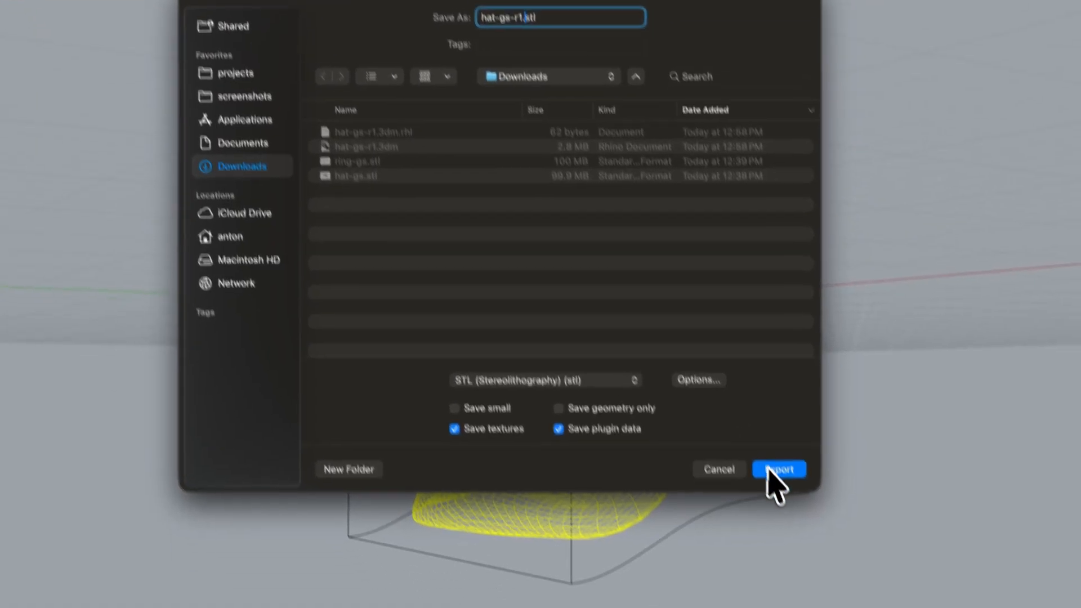
{"action": "left_click", "coordinate": [799, 516]}
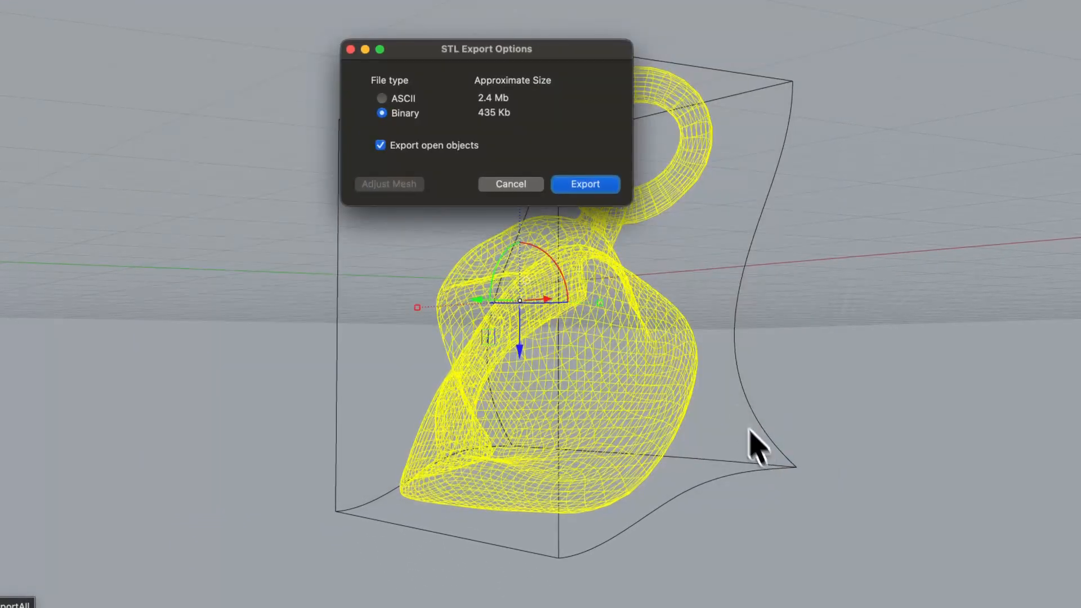
{"action": "left_click", "coordinate": [600, 190]}
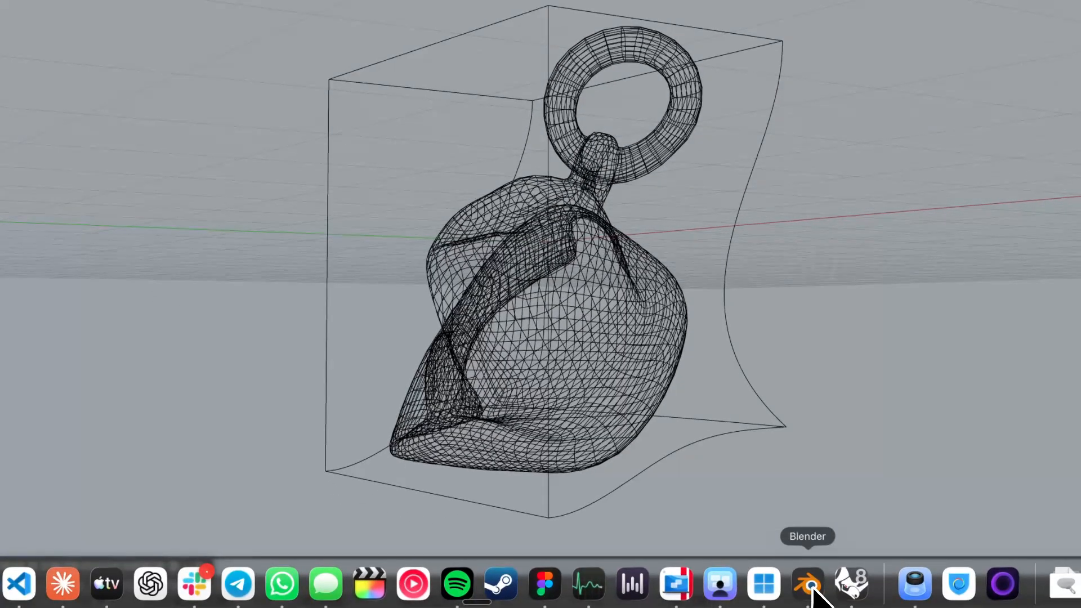
Step: Switch to Blender and import hat-gs-r1.stl from the Downloads folder at scale 1.000 with Y forward and Z up
{"action": "left_click", "coordinate": [810, 584]}
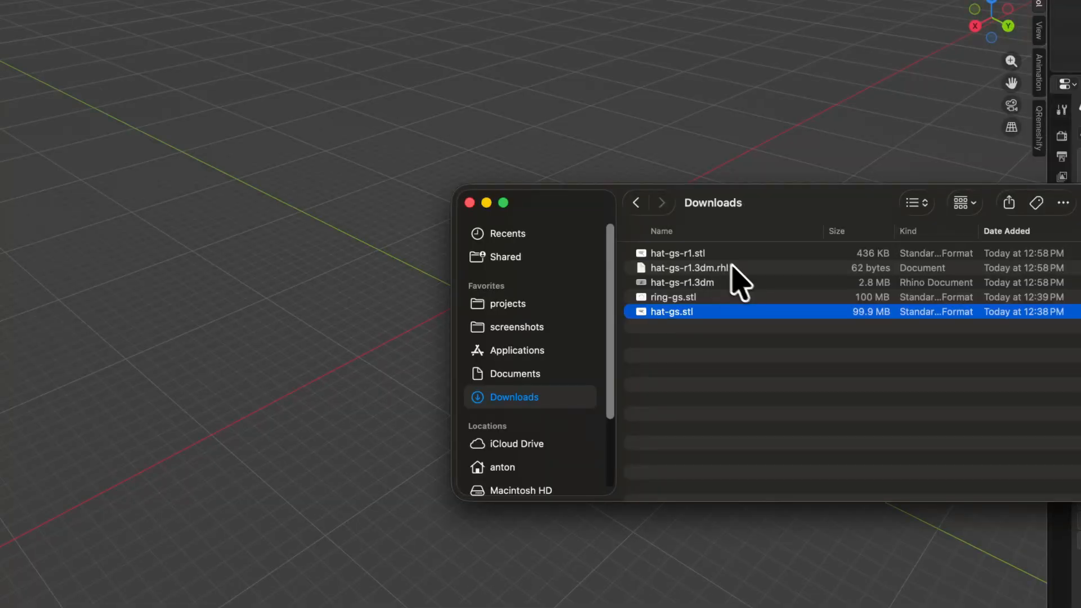
{"action": "left_click", "coordinate": [714, 257]}
{"action": "left_click_drag", "start_coordinate": [702, 264], "coordinate": [437, 288]}
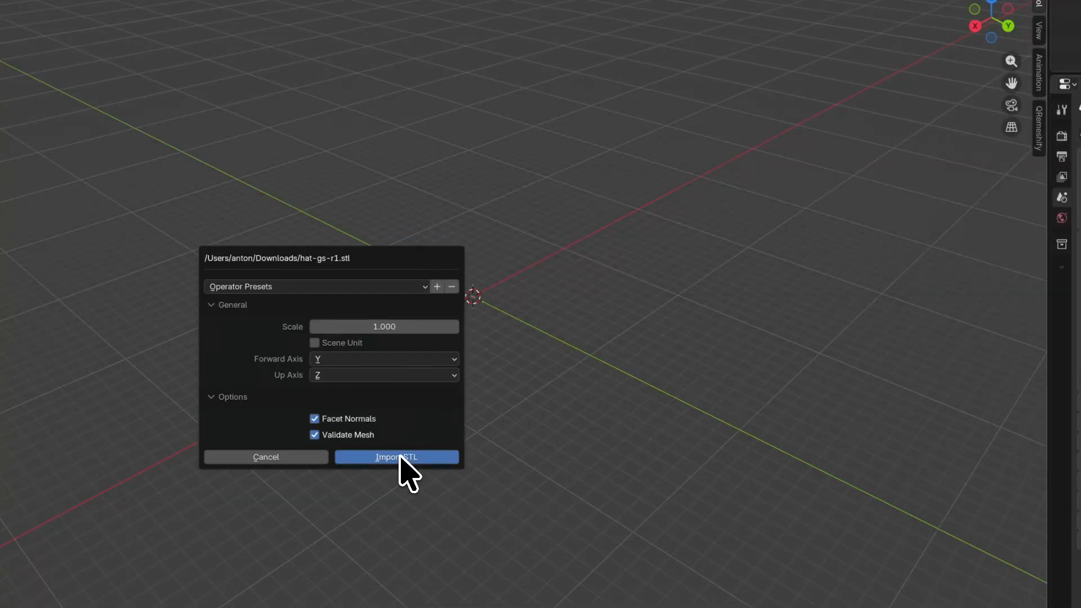
{"action": "left_click", "coordinate": [401, 457]}
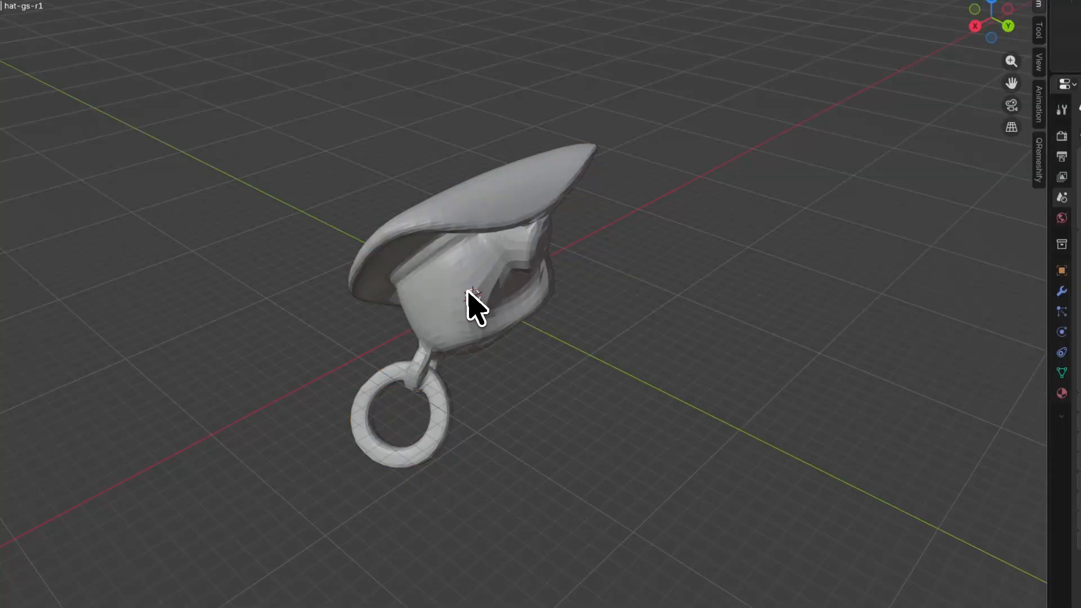
Step: Rotate the imported pendant about the X axis until its ring is above the hat
{"action": "right_click", "coordinate": [568, 374]}
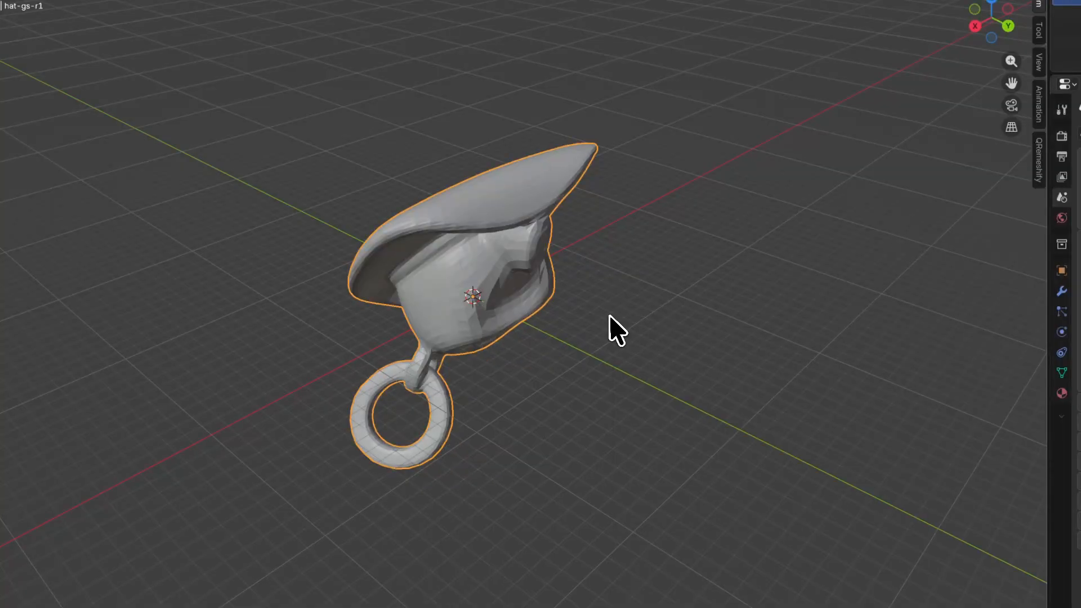
{"action": "right_click", "coordinate": [566, 344]}
{"action": "middle_click_drag", "start_coordinate": [557, 338], "coordinate": [503, 256]}
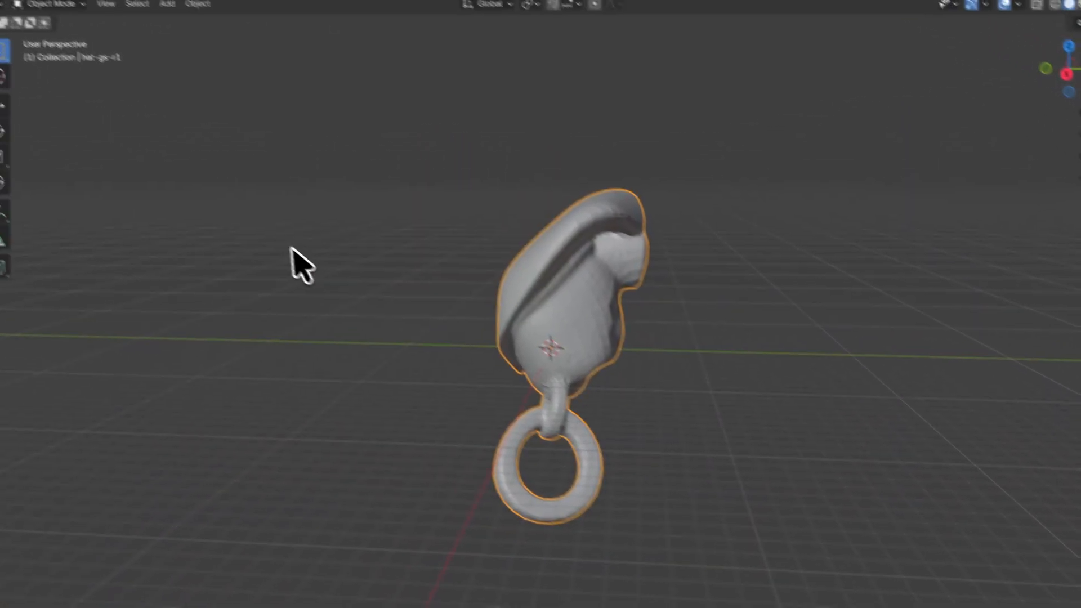
{"action": "left_click", "coordinate": [22, 146]}
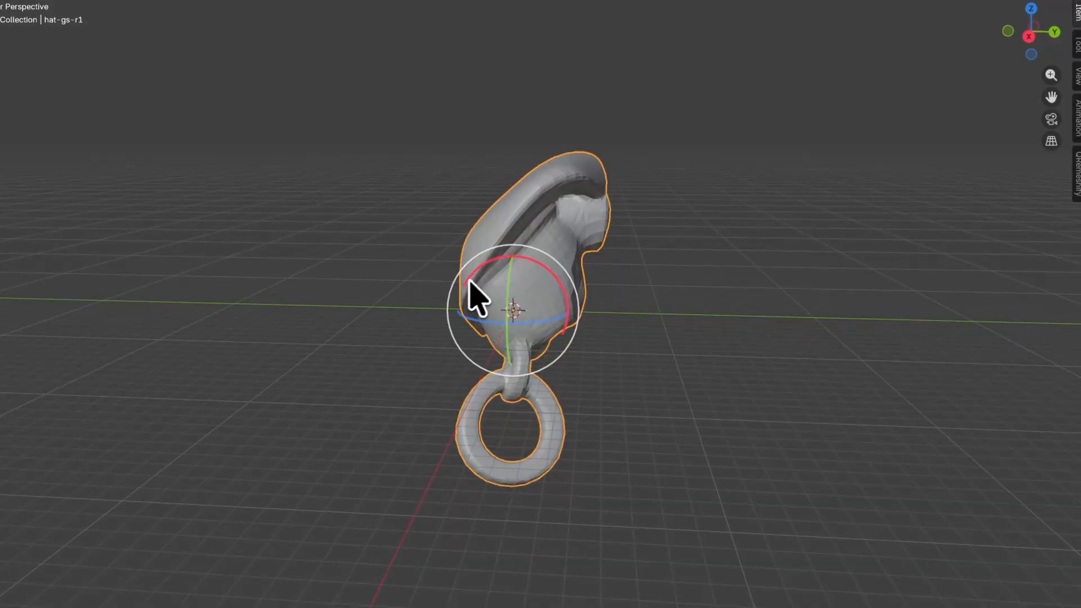
{"action": "left_click_drag", "start_coordinate": [474, 274], "coordinate": [655, 419]}
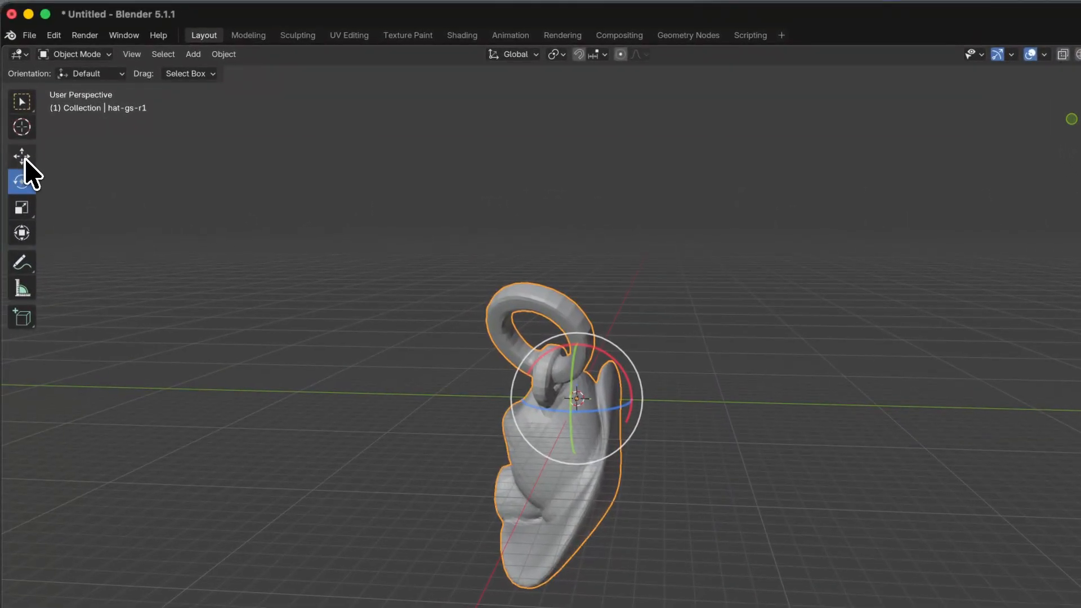
Step: Move the pendant upward along the Z axis and deselect it
{"action": "left_click", "coordinate": [23, 153]}
{"action": "left_click_drag", "start_coordinate": [413, 280], "coordinate": [402, 153]}
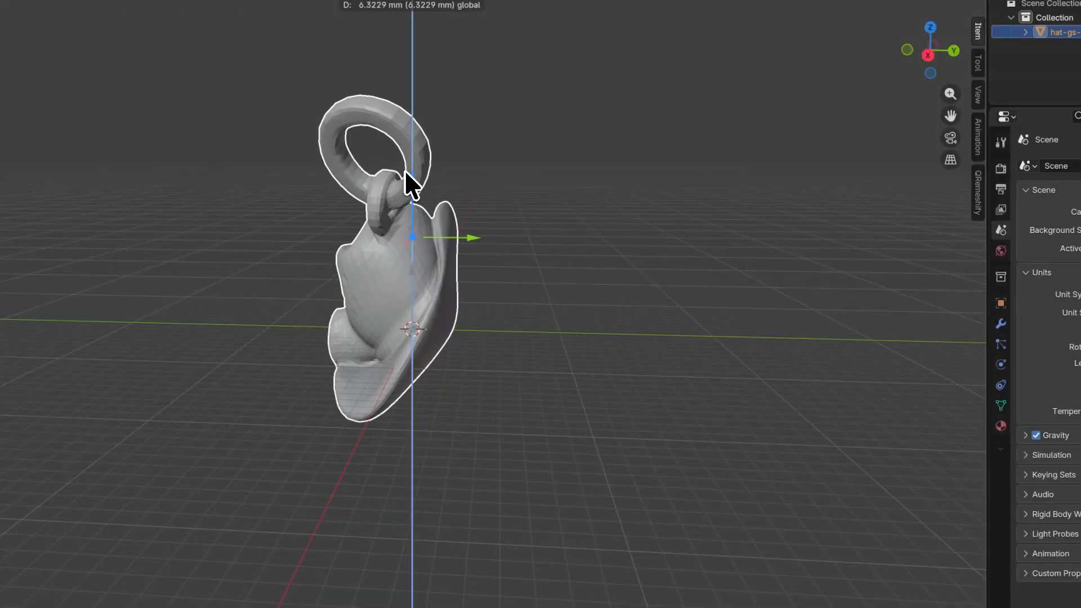
{"action": "right_click", "coordinate": [525, 317]}
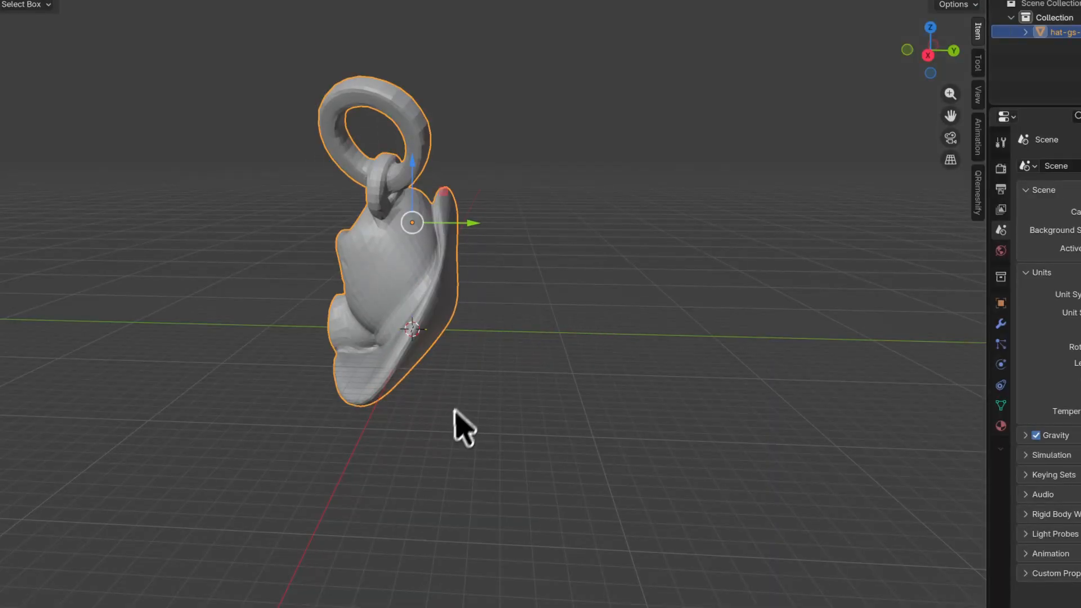
{"action": "left_click", "coordinate": [509, 414]}
{"action": "mouse_move", "coordinate": [489, 391]}
{"action": "middle_mouse_down"}
{"action": "mouse_move", "coordinate": [690, 381]}
{"action": "mouse_move", "coordinate": [466, 403]}
{"action": "mouse_move", "coordinate": [509, 388]}
{"action": "middle_mouse_up"}
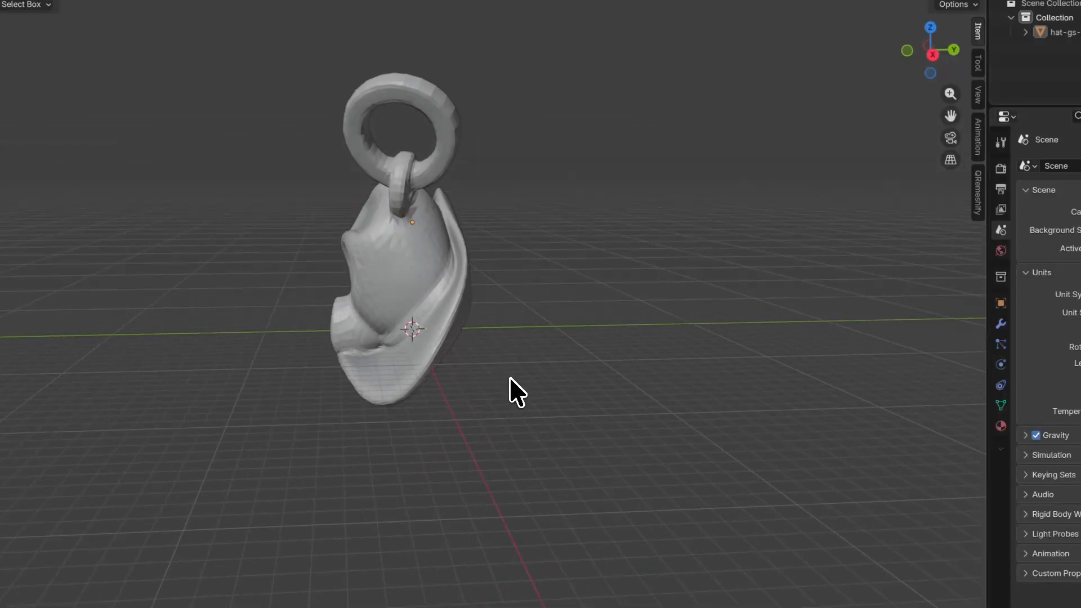
Step: Select the pendant and add a lattice around it with Lattice Deform Selected
{"action": "left_click", "coordinate": [423, 298]}
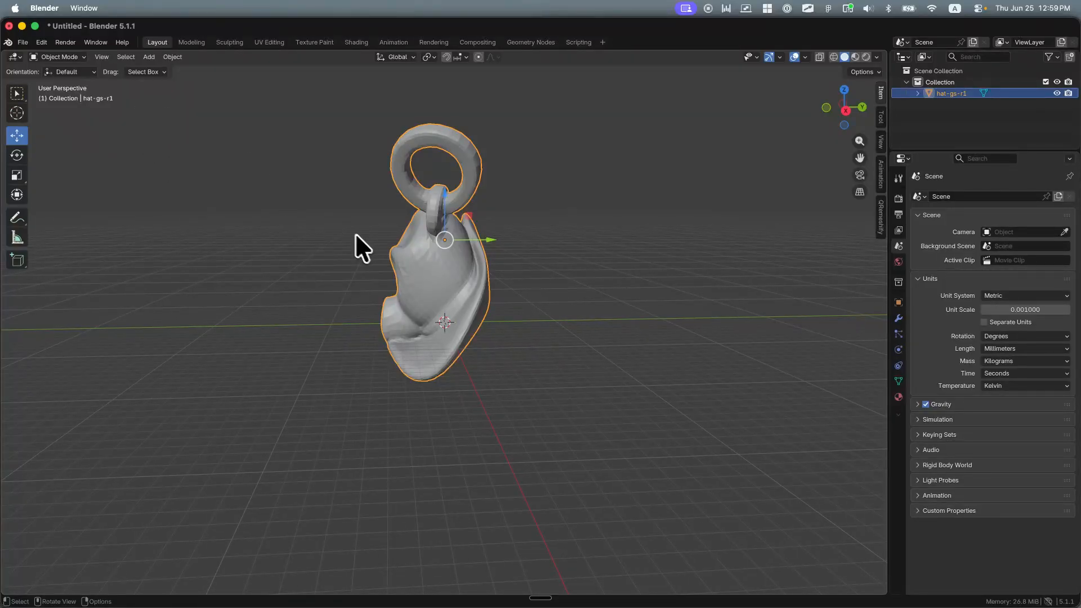
{"action": "left_click", "coordinate": [148, 57]}
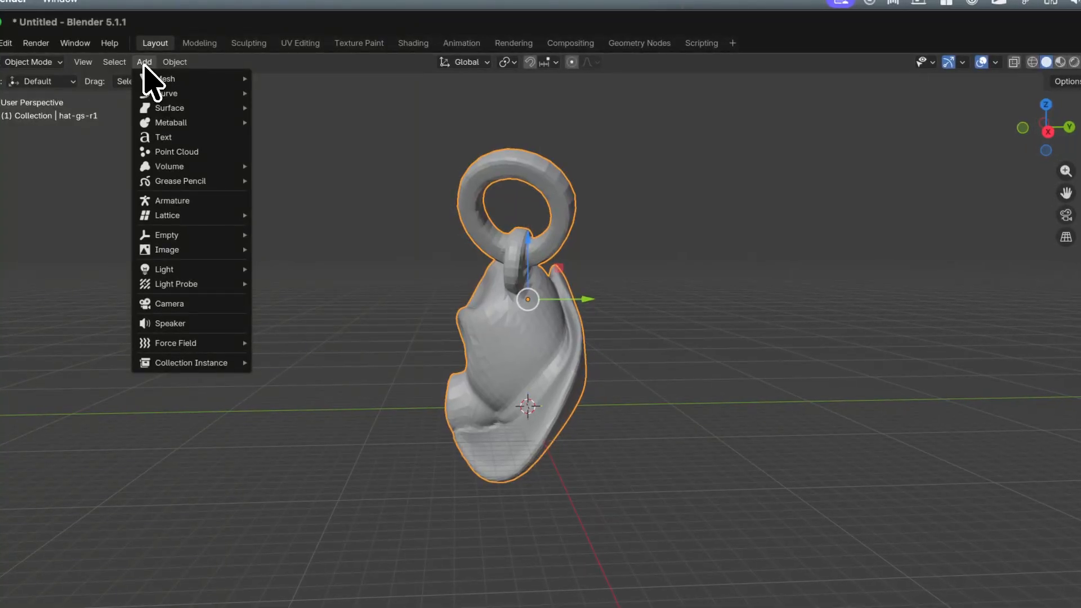
{"action": "mouse_move", "coordinate": [225, 217]}
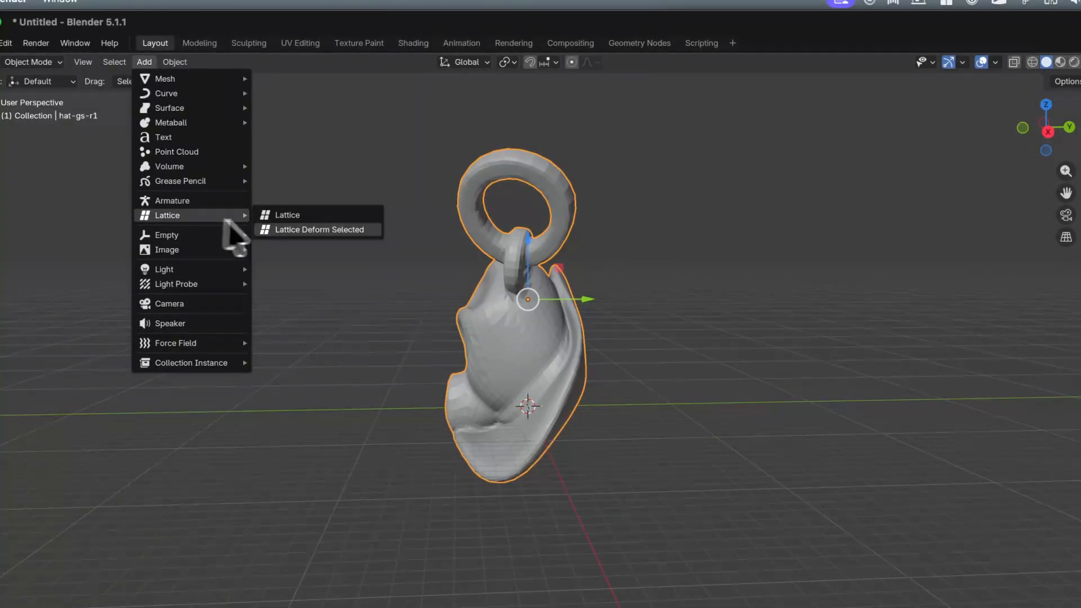
{"action": "left_click", "coordinate": [307, 230]}
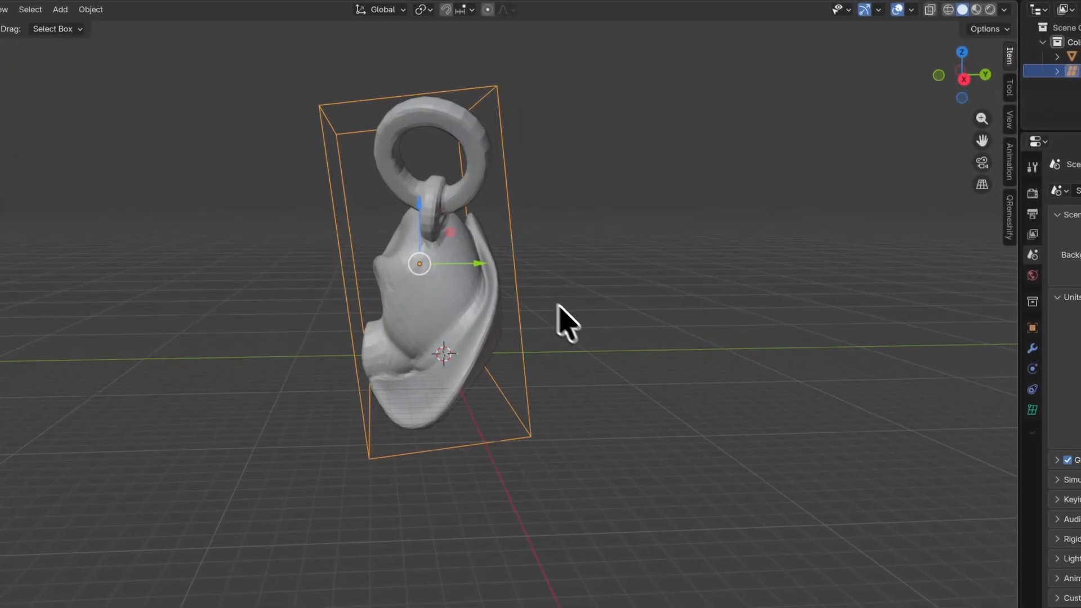
{"action": "right_click", "coordinate": [569, 331]}
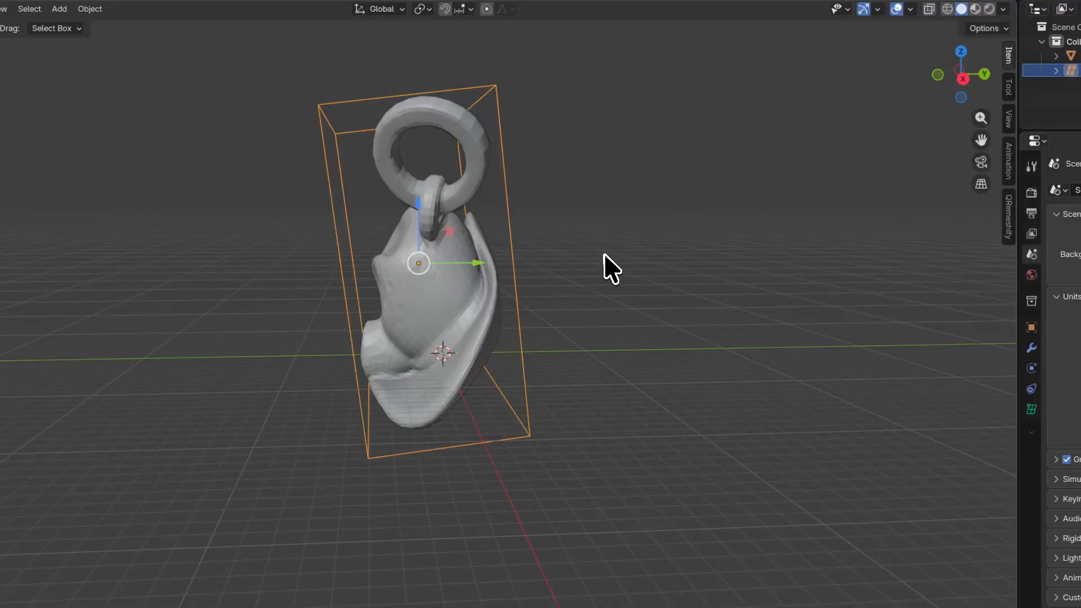
{"action": "middle_click_drag", "start_coordinate": [552, 287], "coordinate": [575, 335]}
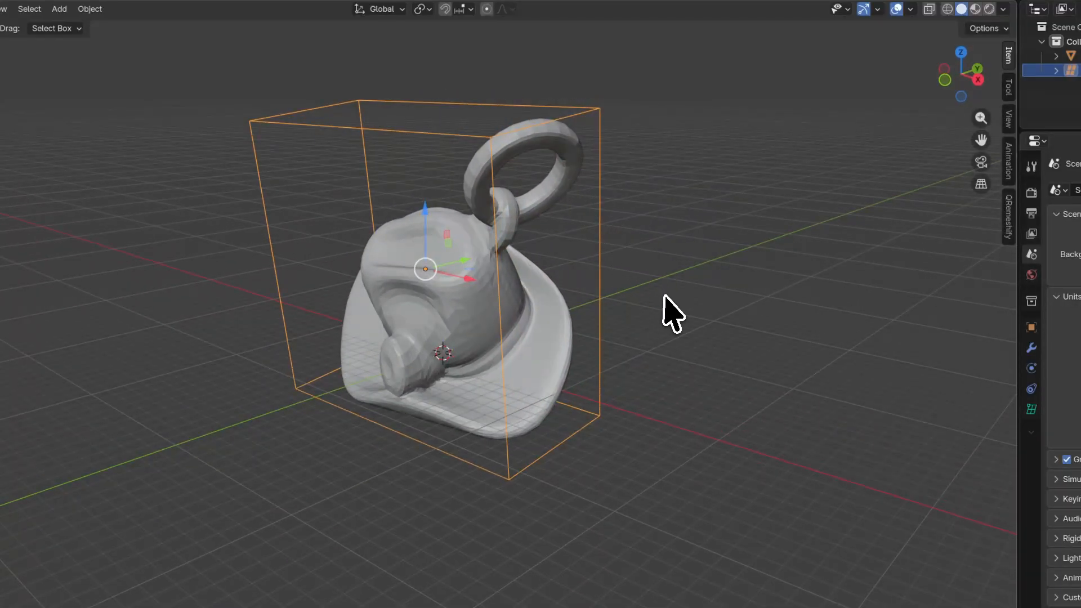
{"action": "middle_click_drag", "start_coordinate": [666, 296], "coordinate": [615, 292]}
Step: Set the lattice's U resolution to 6 in its object data properties
{"action": "left_click", "coordinate": [844, 386]}
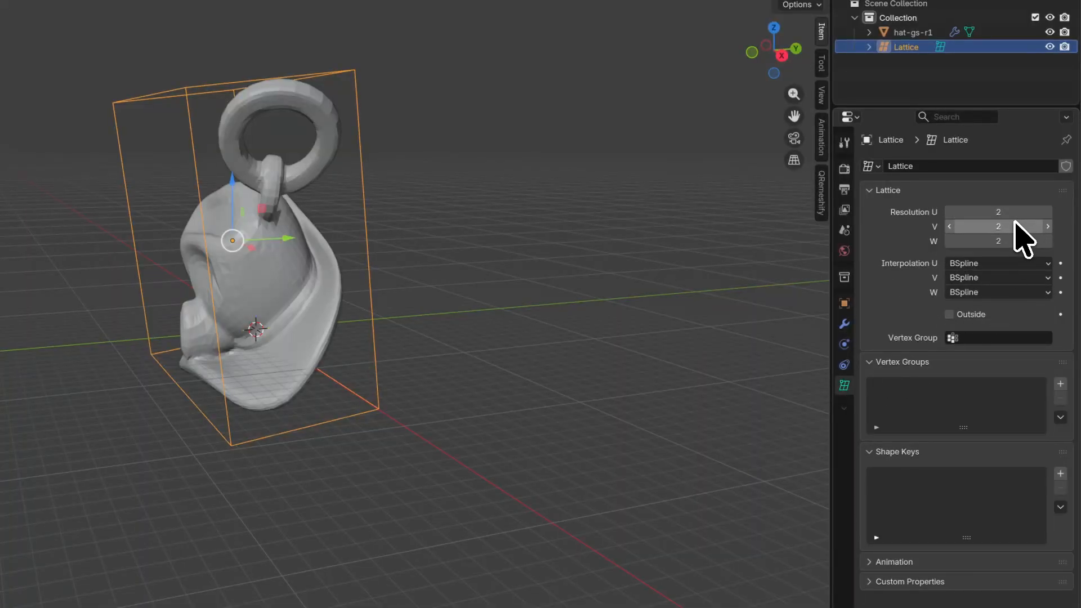
{"action": "left_click", "coordinate": [1049, 213]}
{"action": "left_click", "coordinate": [1049, 213]}
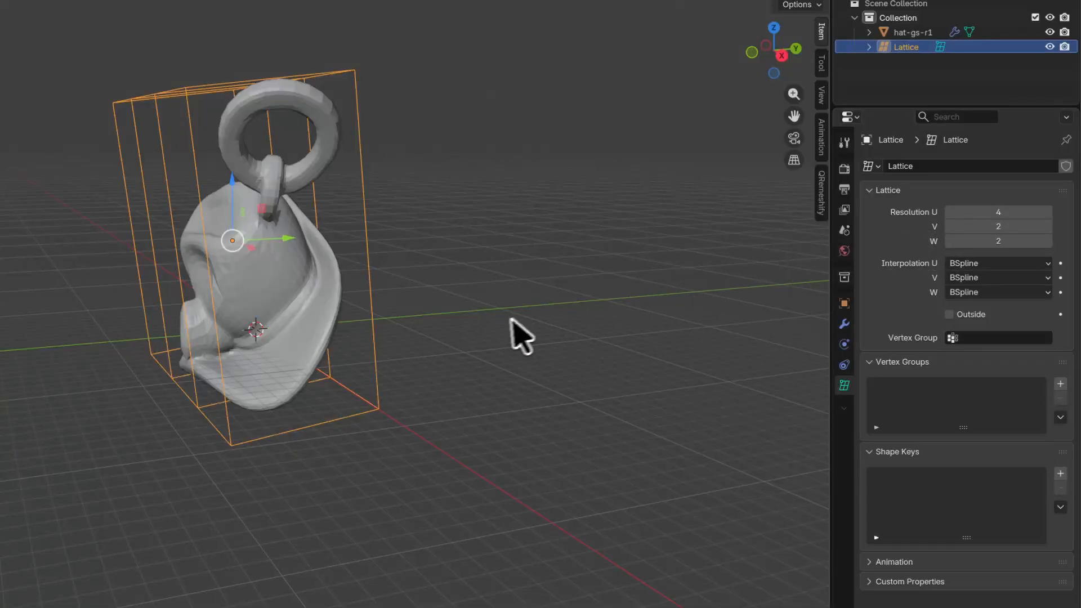
{"action": "right_click", "coordinate": [511, 320]}
{"action": "middle_click_drag", "start_coordinate": [521, 232], "coordinate": [597, 274]}
{"action": "left_click", "coordinate": [1049, 226]}
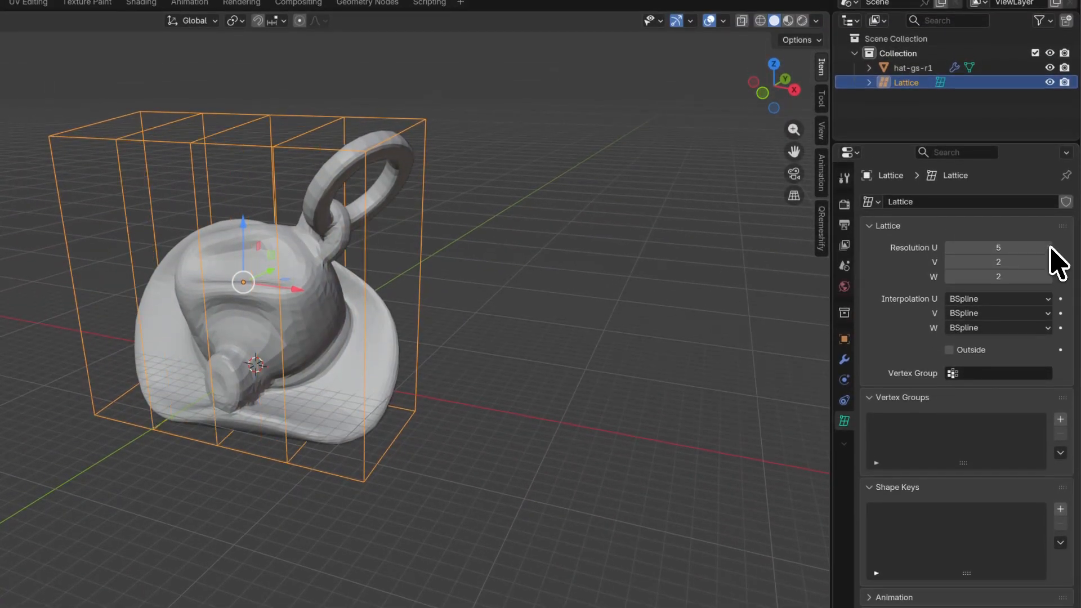
{"action": "left_click", "coordinate": [1049, 248]}
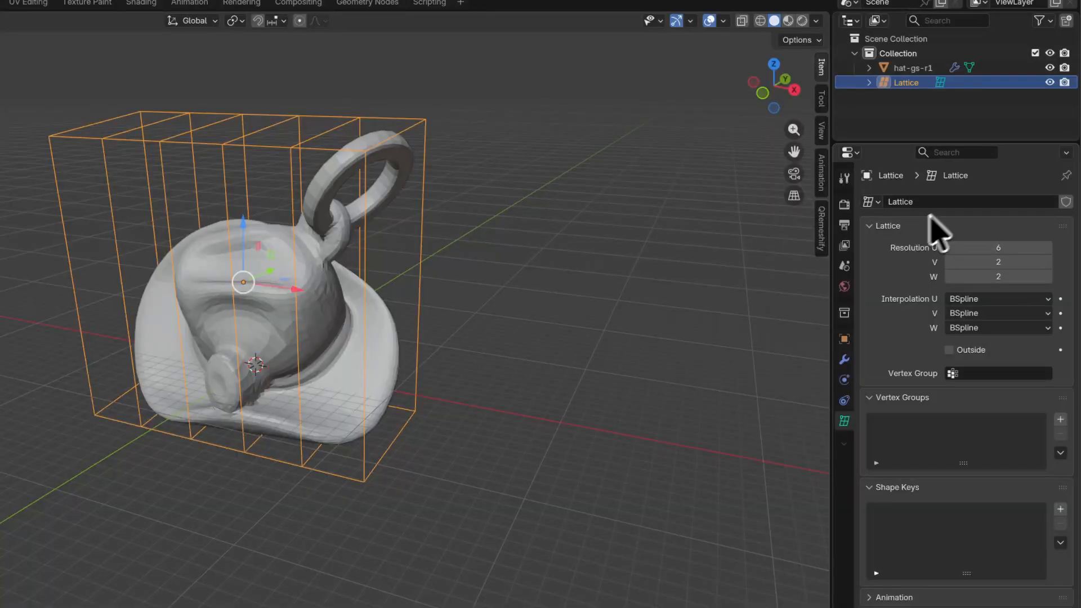
Step: Set the lattice's V resolution to 5 and raise its W resolution for finer divisions along the height
{"action": "left_click", "coordinate": [1049, 262]}
{"action": "left_click", "coordinate": [1049, 262]}
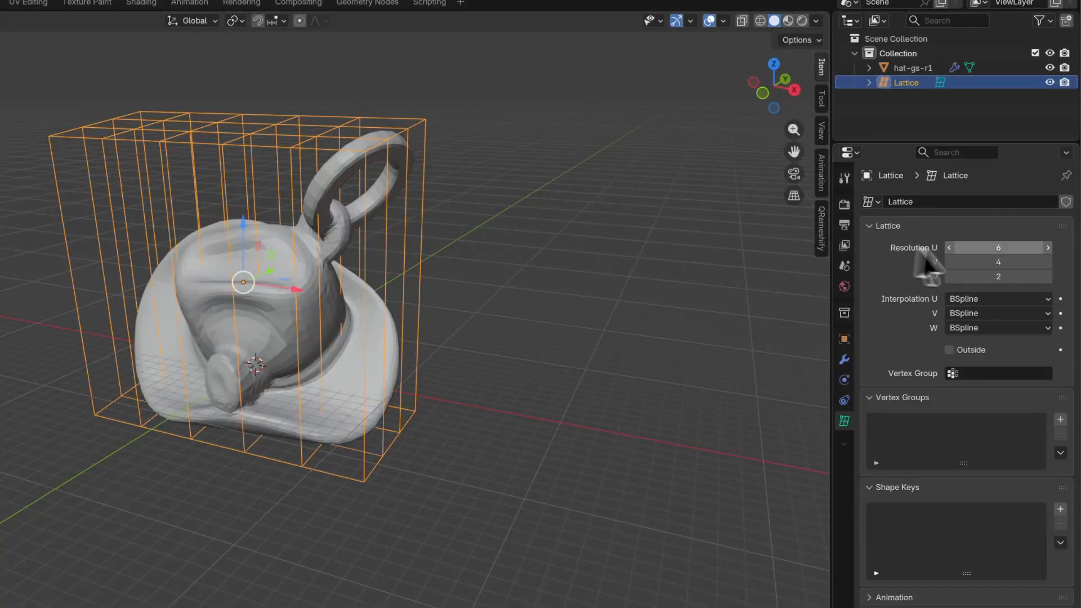
{"action": "left_click", "coordinate": [1048, 261]}
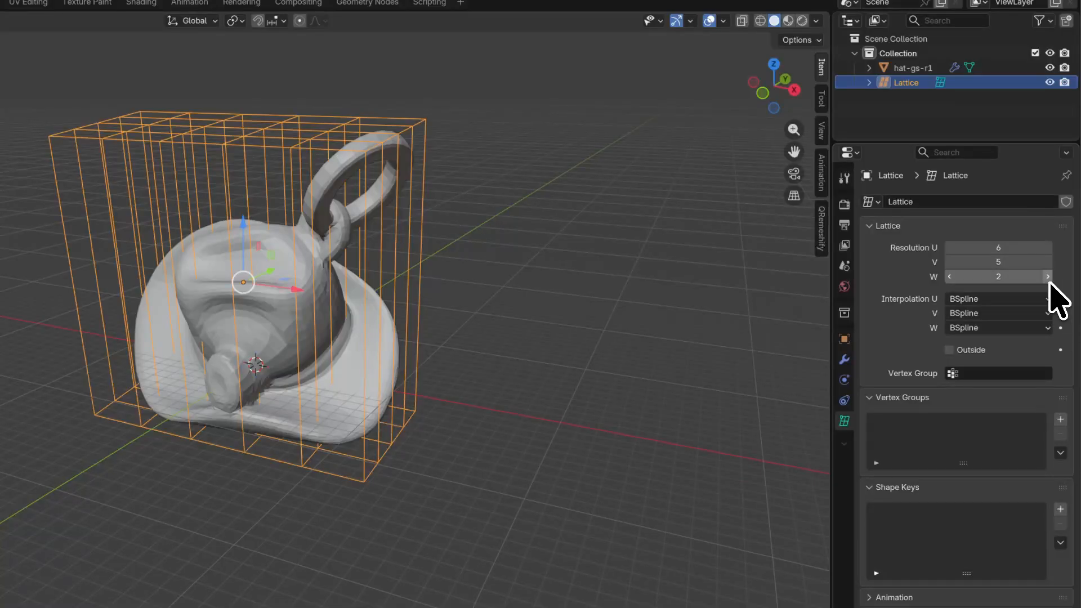
{"action": "left_click", "coordinate": [1049, 278]}
{"action": "left_click", "coordinate": [1049, 278]}
{"action": "left_click", "coordinate": [1049, 277]}
{"action": "left_click", "coordinate": [1049, 277]}
{"action": "left_click", "coordinate": [1049, 277]}
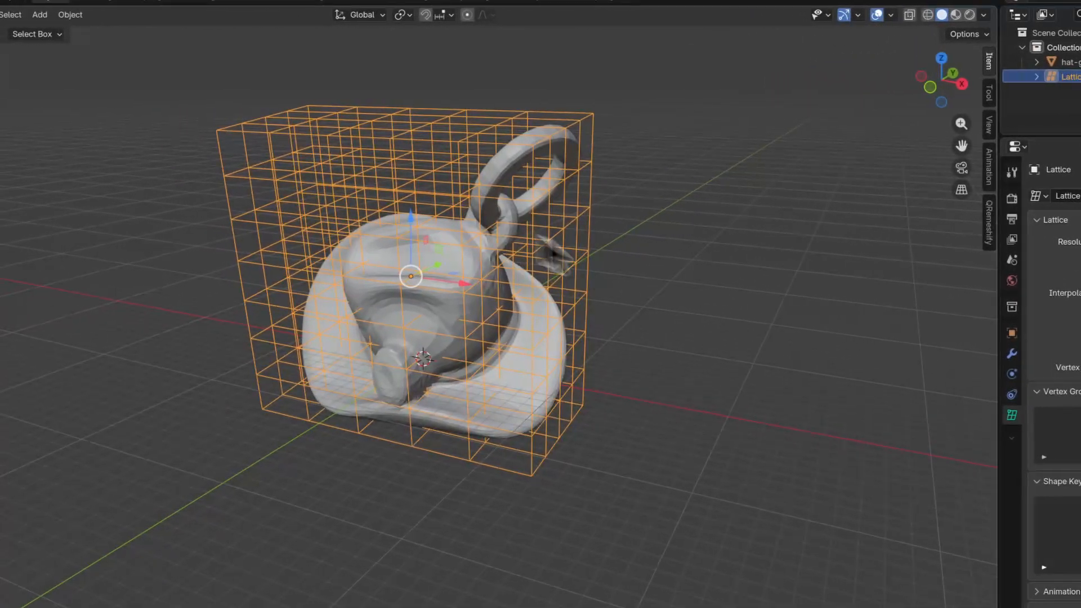
Step: Put the lattice around the pendant into Edit Mode
{"action": "right_click", "coordinate": [710, 318]}
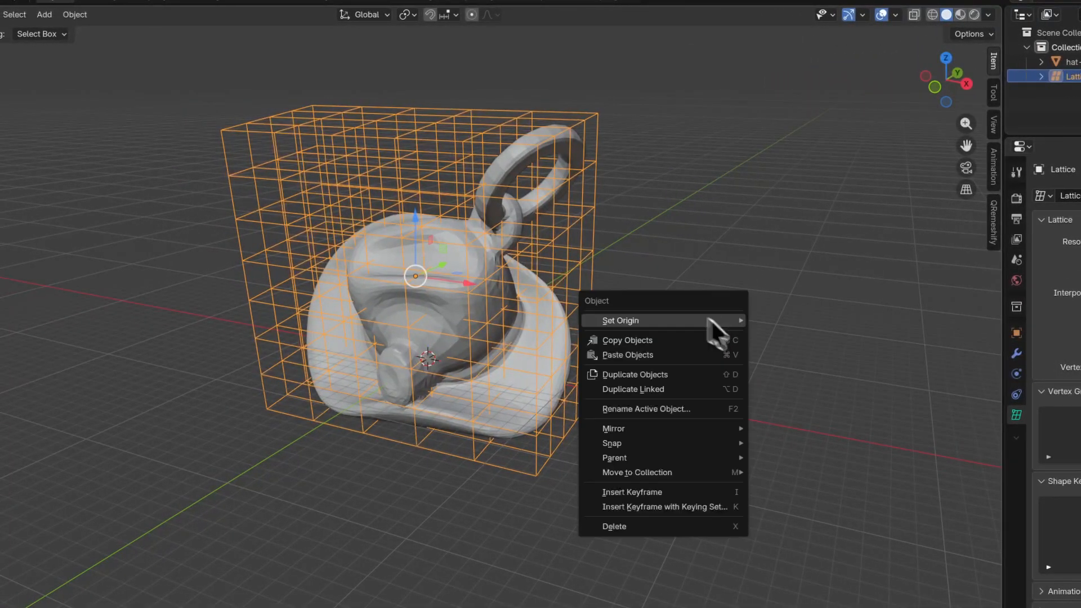
{"action": "mouse_move", "coordinate": [704, 259]}
{"action": "middle_mouse_down"}
{"action": "mouse_move", "coordinate": [765, 278]}
{"action": "mouse_move", "coordinate": [668, 261]}
{"action": "mouse_move", "coordinate": [796, 267]}
{"action": "mouse_move", "coordinate": [703, 272]}
{"action": "mouse_move", "coordinate": [671, 251]}
{"action": "mouse_move", "coordinate": [738, 212]}
{"action": "mouse_move", "coordinate": [764, 228]}
{"action": "mouse_move", "coordinate": [699, 253]}
{"action": "middle_mouse_up"}
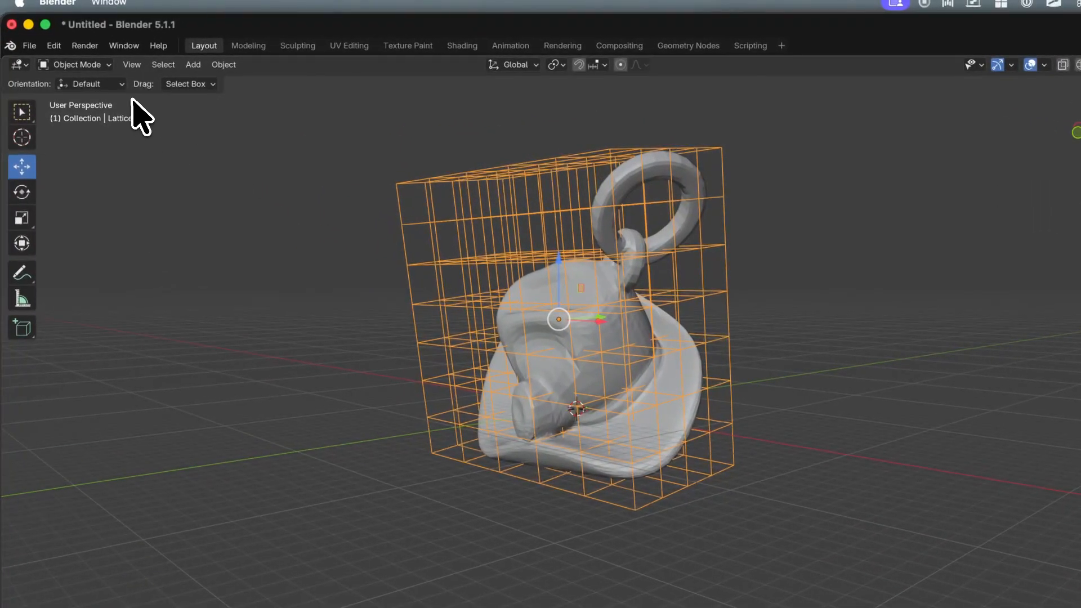
{"action": "left_click", "coordinate": [85, 65]}
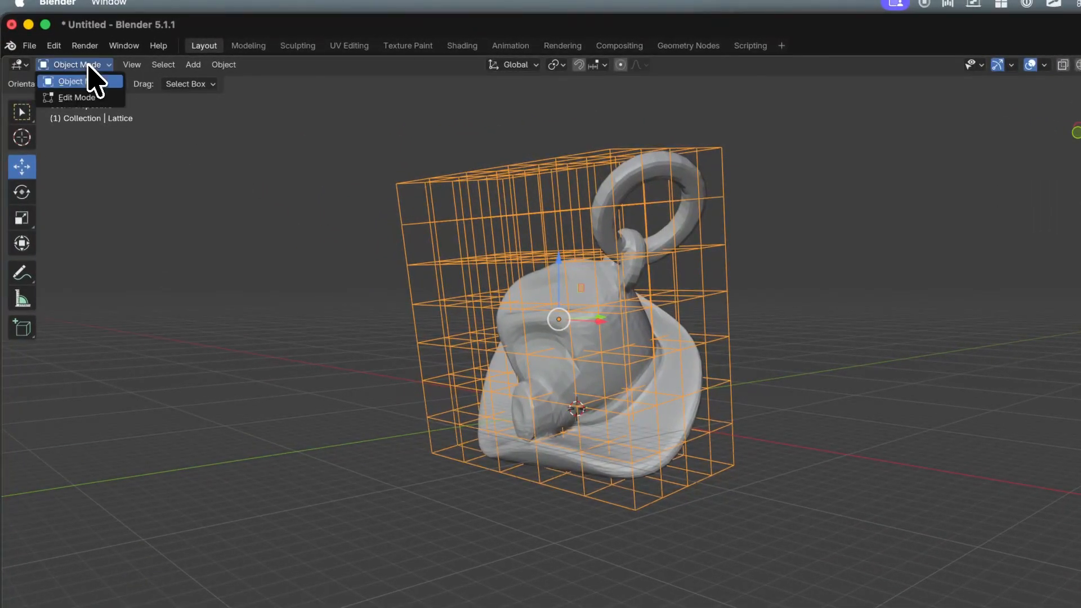
{"action": "left_click", "coordinate": [78, 97]}
Step: In the right orthographic view, move the rear column of lattice points beside the brim forward and slightly up, closer to the crown
{"action": "middle_click_drag", "start_coordinate": [333, 346], "coordinate": [246, 337]}
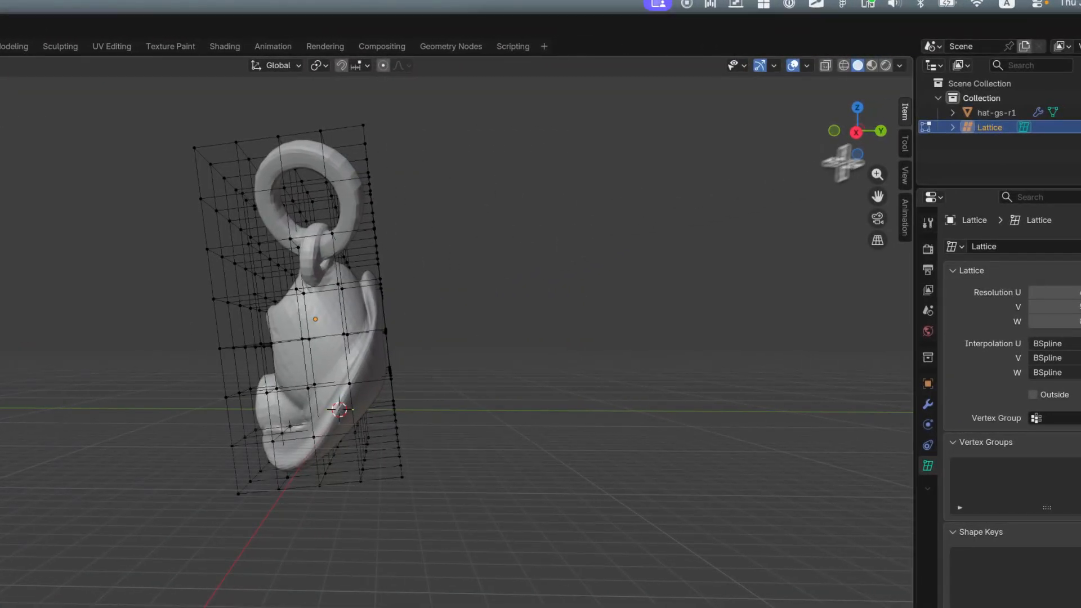
{"action": "left_click", "coordinate": [858, 137]}
{"action": "scroll", "coordinate": [334, 297], "scroll_direction": "up", "scroll_amount": 3}
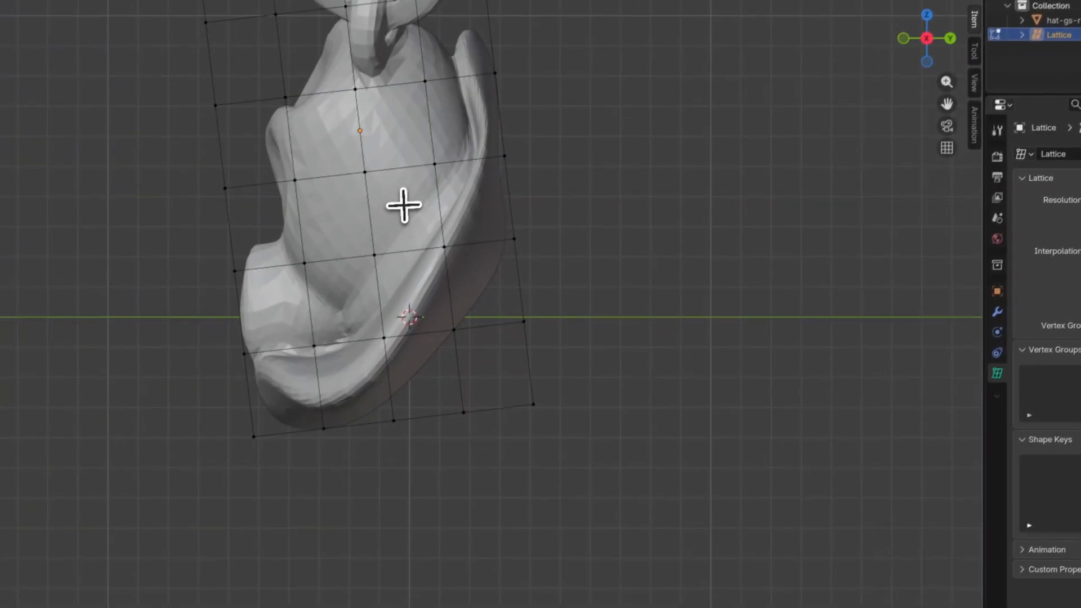
{"action": "middle_click_drag", "start_coordinate": [588, 116], "coordinate": [674, 295], "text": "shift"}
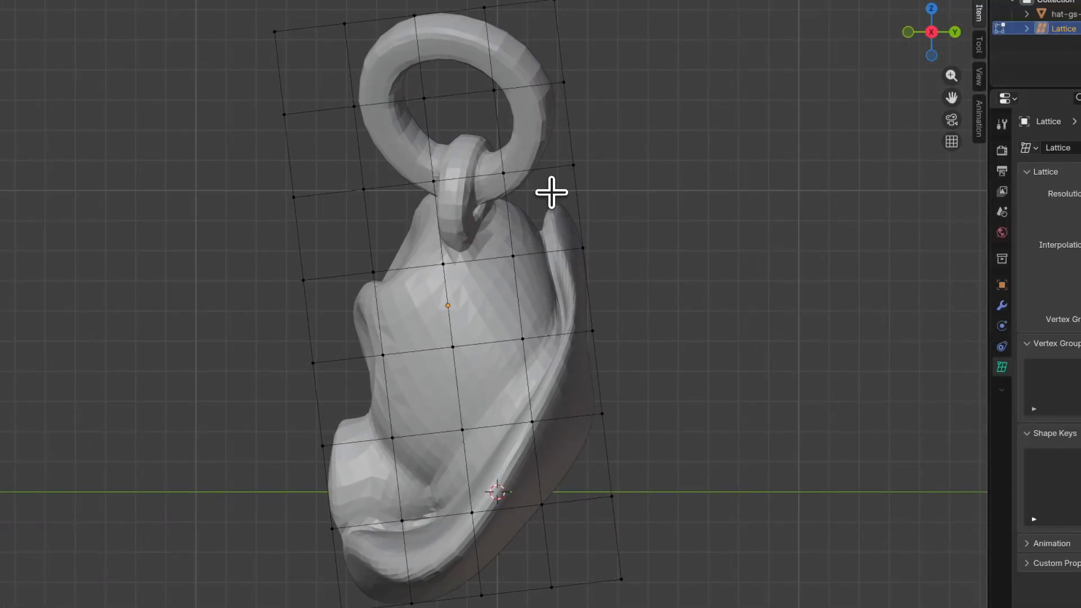
{"action": "left_click_drag", "start_coordinate": [552, 191], "coordinate": [711, 591]}
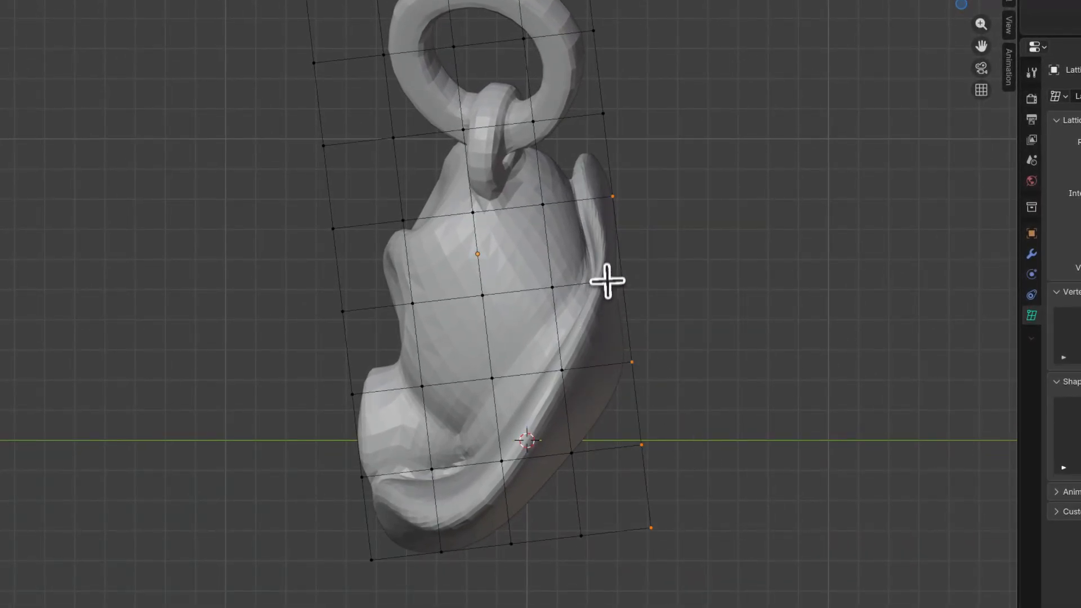
{"action": "key", "text": "g"}
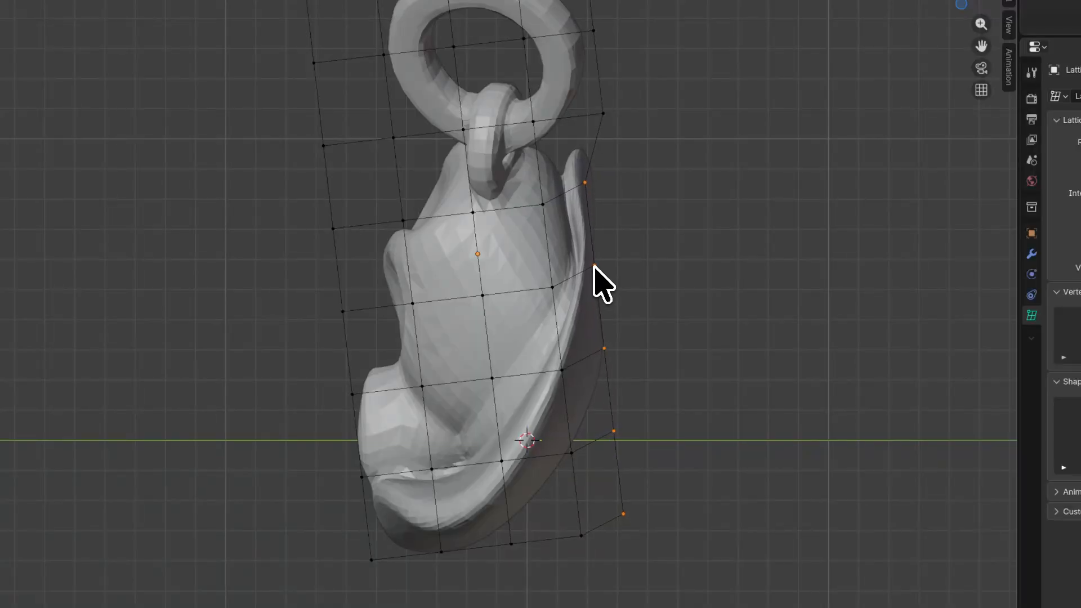
{"action": "left_click", "coordinate": [606, 283]}
Step: In side view, move the lower front lattice points down and push the four points beside the crown's front edge outward
{"action": "left_click_drag", "start_coordinate": [267, 301], "coordinate": [392, 571]}
{"action": "key", "text": "g"}
{"action": "left_click", "coordinate": [376, 581]}
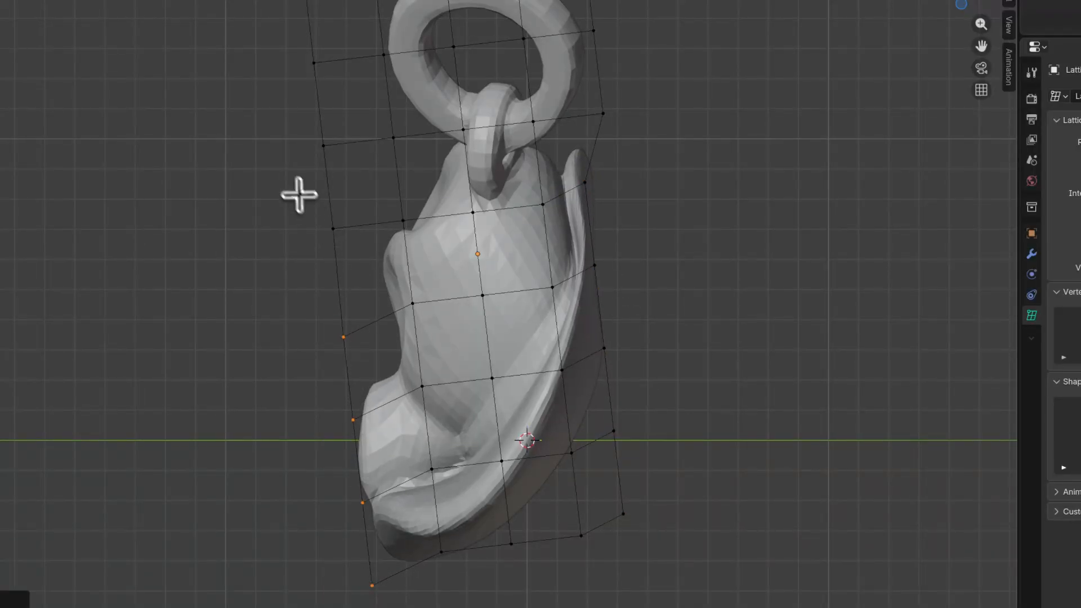
{"action": "left_click_drag", "start_coordinate": [285, 184], "coordinate": [434, 351]}
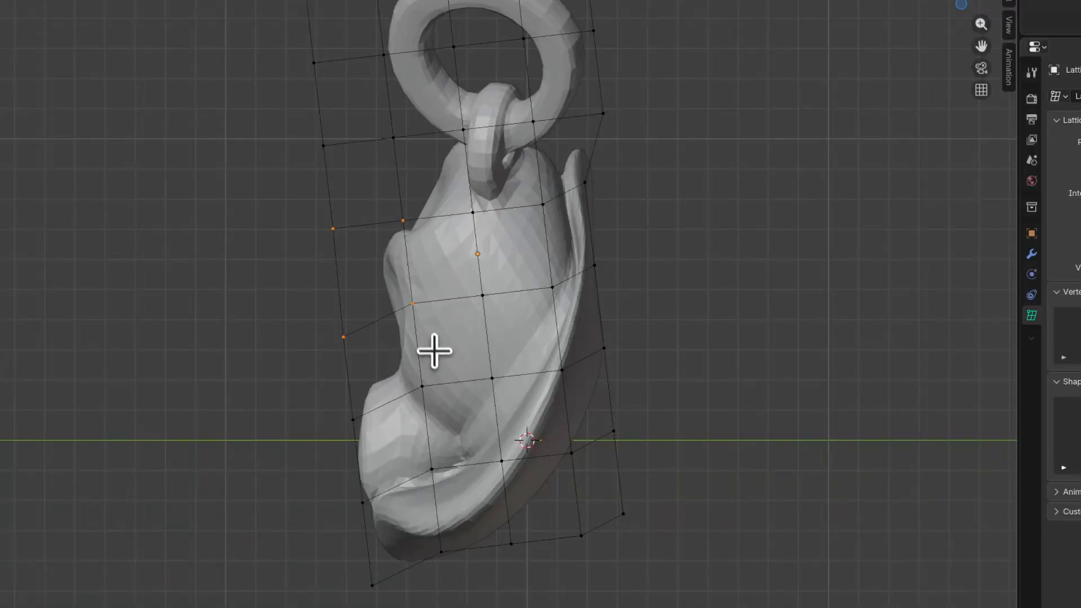
{"action": "key", "text": "g"}
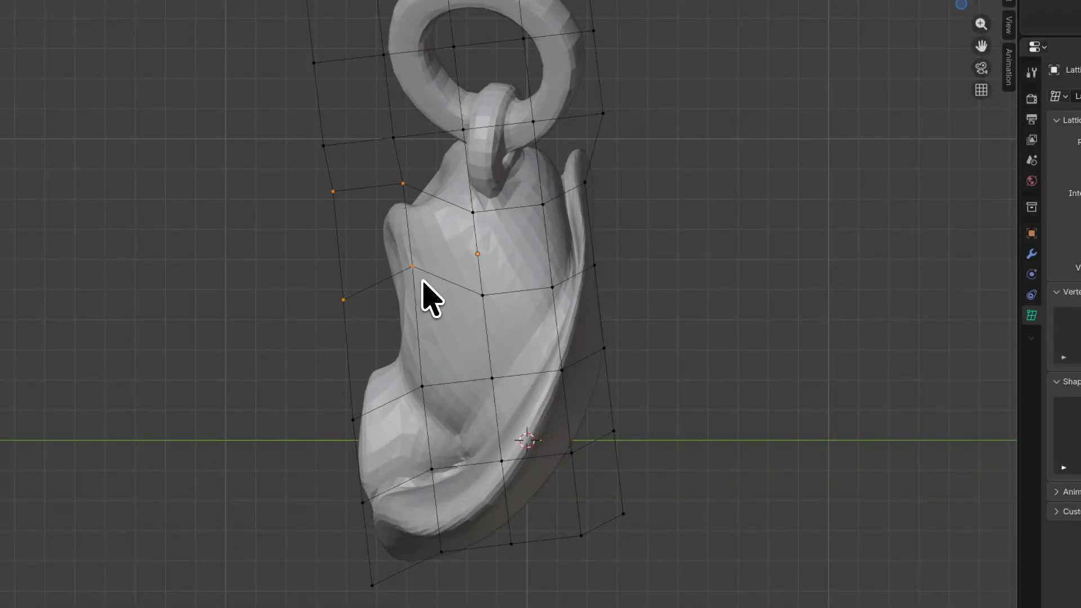
{"action": "key", "text": "g"}
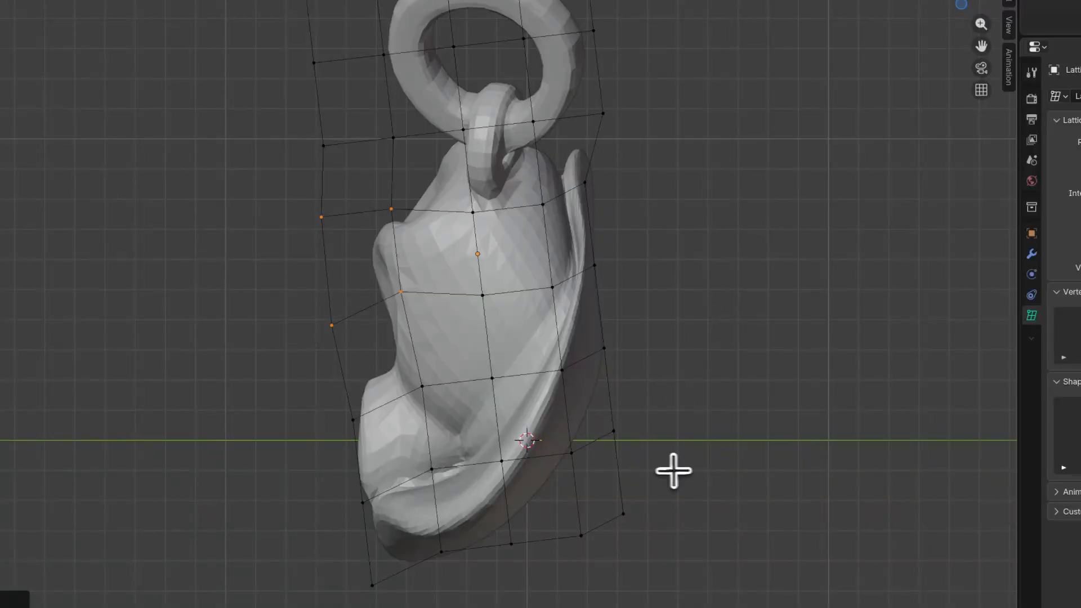
Step: Move the lower rear two columns of lattice points down by about 2.4 mm to stretch the back of the brim
{"action": "left_click_drag", "start_coordinate": [647, 568], "coordinate": [553, 326]}
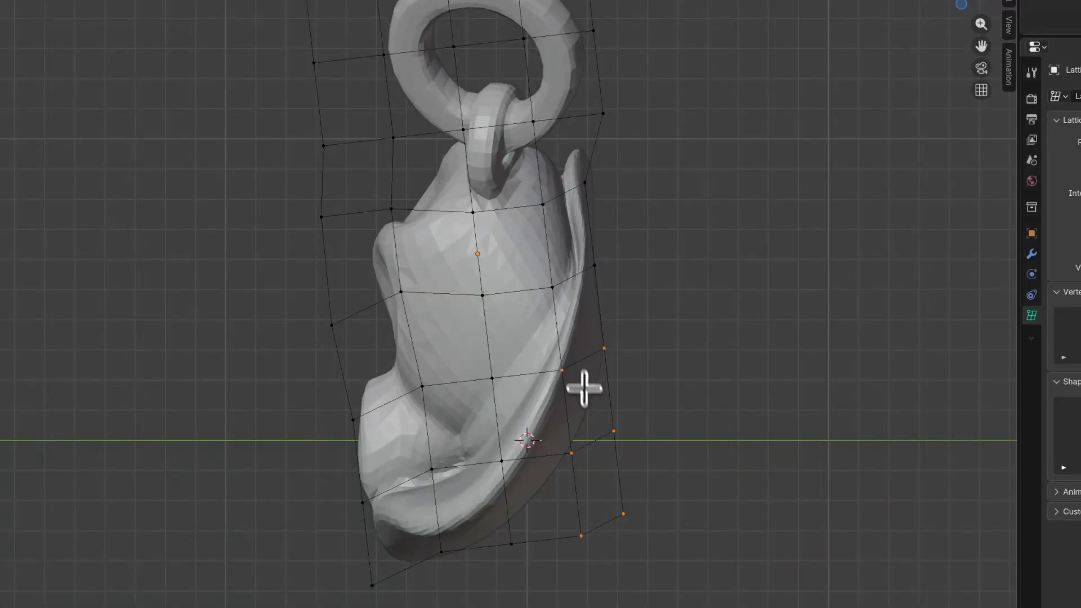
{"action": "key", "text": "g"}
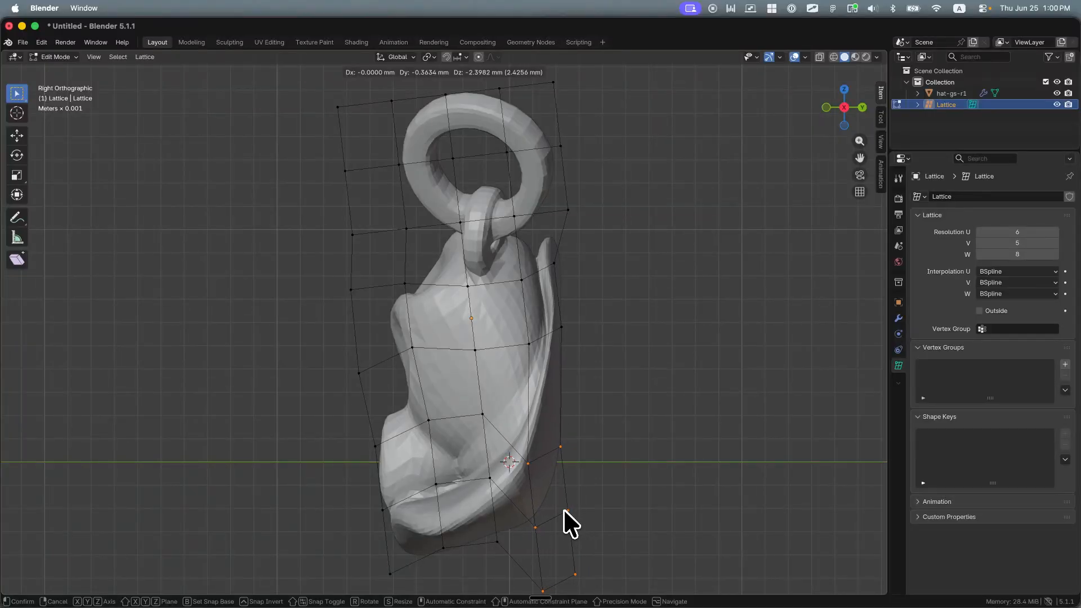
{"action": "left_click", "coordinate": [716, 398]}
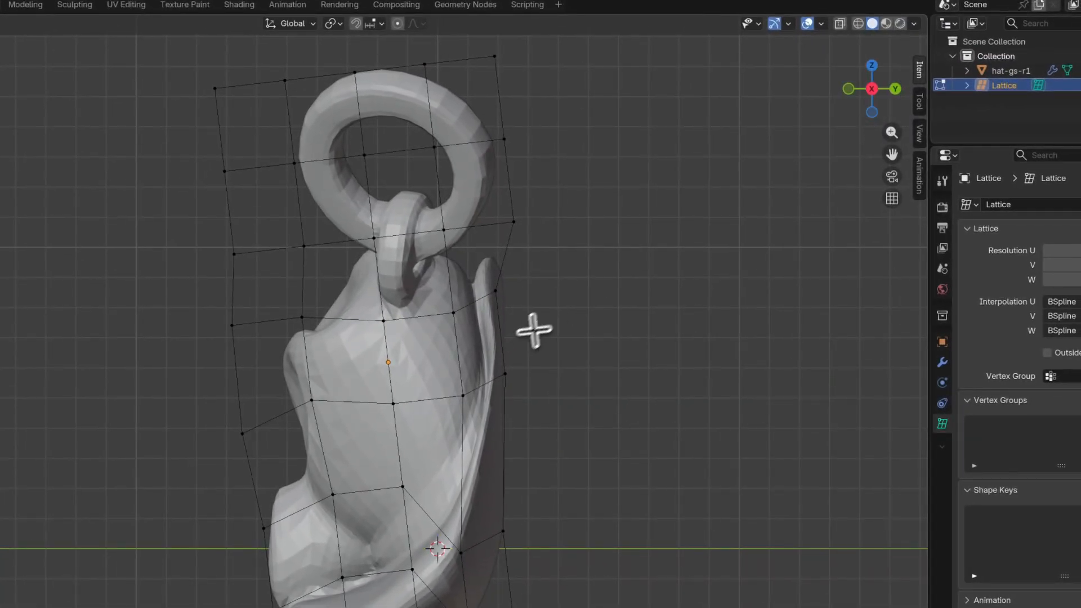
Step: From a front perspective view, select the lower outer lattice points on the -X side and move them outward to widen the brim
{"action": "middle_click_drag", "start_coordinate": [637, 262], "coordinate": [659, 281]}
{"action": "middle_click_drag", "start_coordinate": [556, 350], "coordinate": [679, 358]}
{"action": "middle_click_drag", "start_coordinate": [580, 409], "coordinate": [580, 302]}
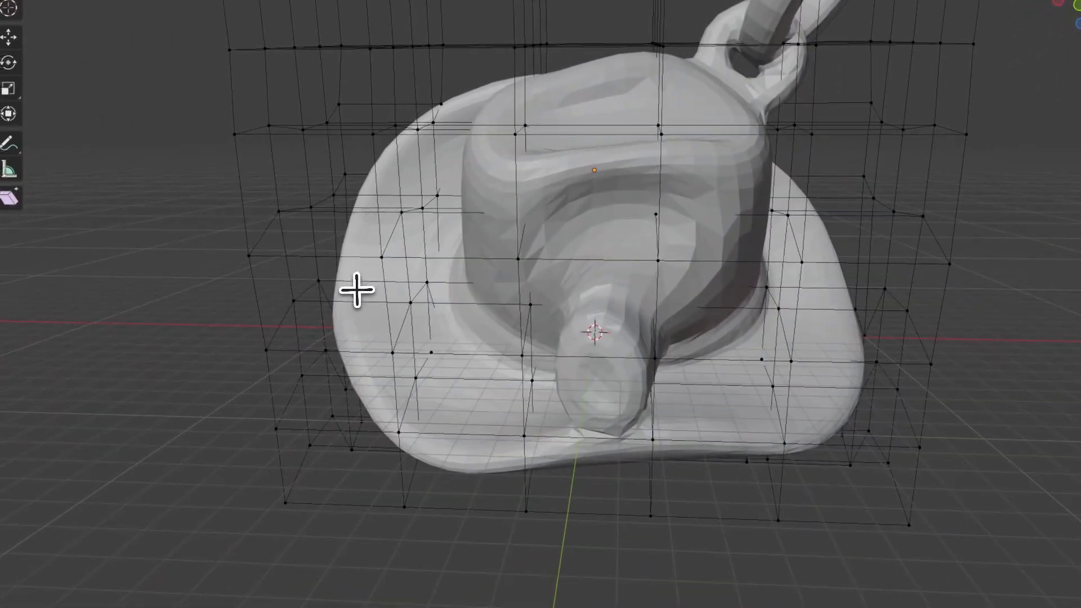
{"action": "middle_click_drag", "start_coordinate": [326, 303], "coordinate": [362, 306]}
{"action": "left_click_drag", "start_coordinate": [184, 148], "coordinate": [348, 570]}
{"action": "key", "text": "g"}
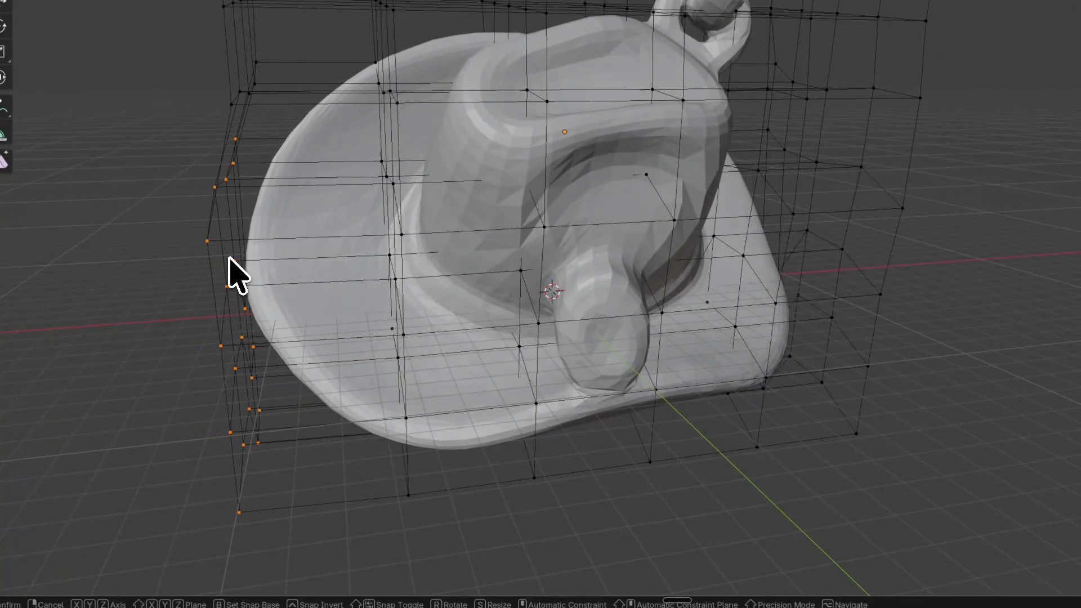
{"action": "left_click", "coordinate": [222, 261]}
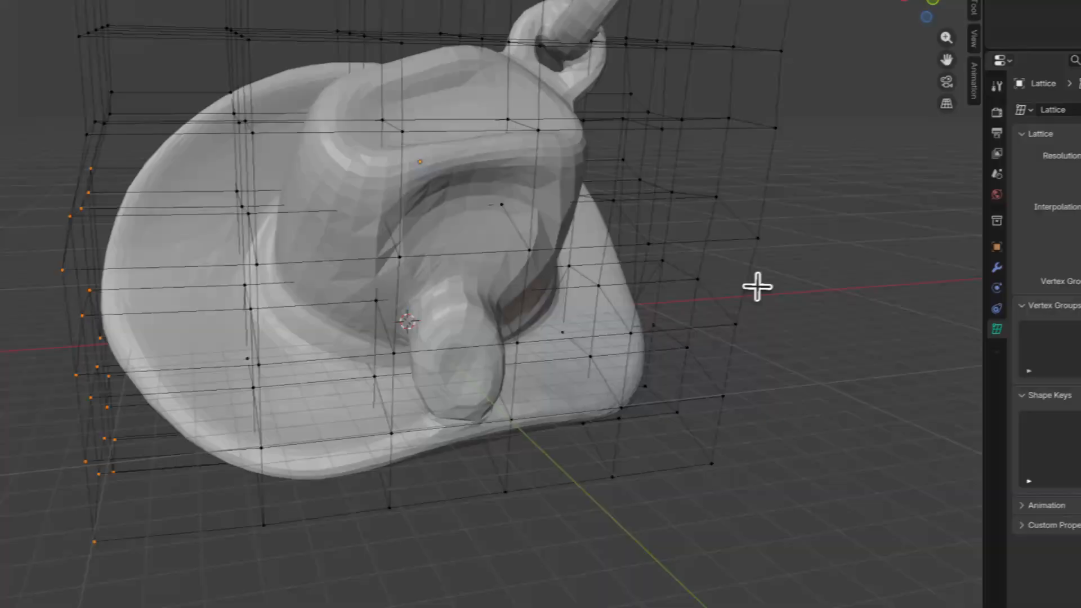
Step: Select the lower outer lattice points on the +X side and move them outward and up to flare the brim
{"action": "middle_click_drag", "start_coordinate": [757, 287], "coordinate": [705, 288]}
{"action": "left_click_drag", "start_coordinate": [803, 574], "coordinate": [680, 164]}
{"action": "key", "text": "g"}
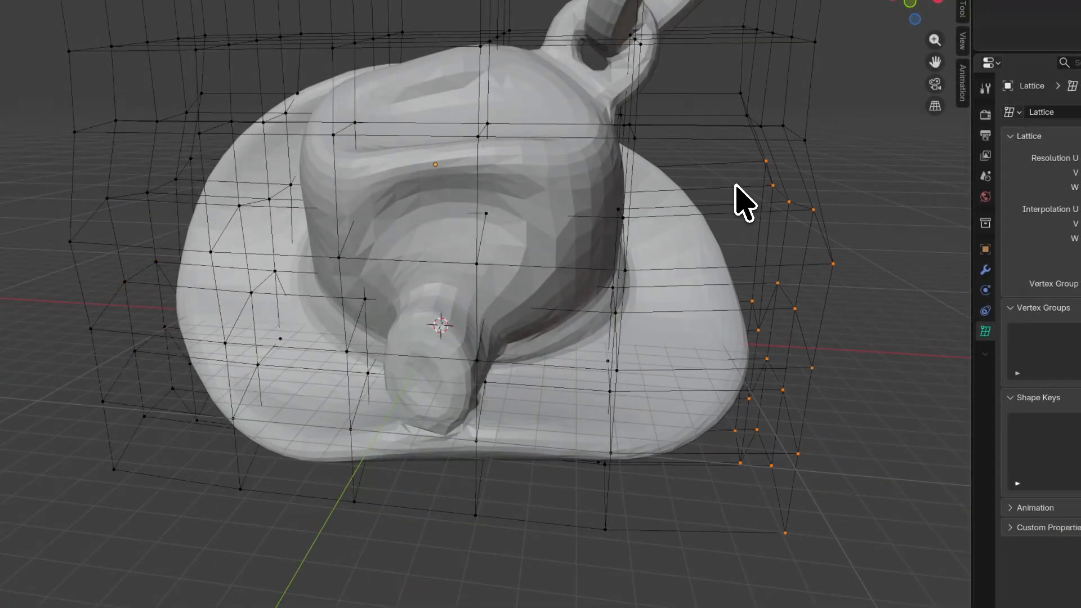
{"action": "left_click", "coordinate": [759, 155]}
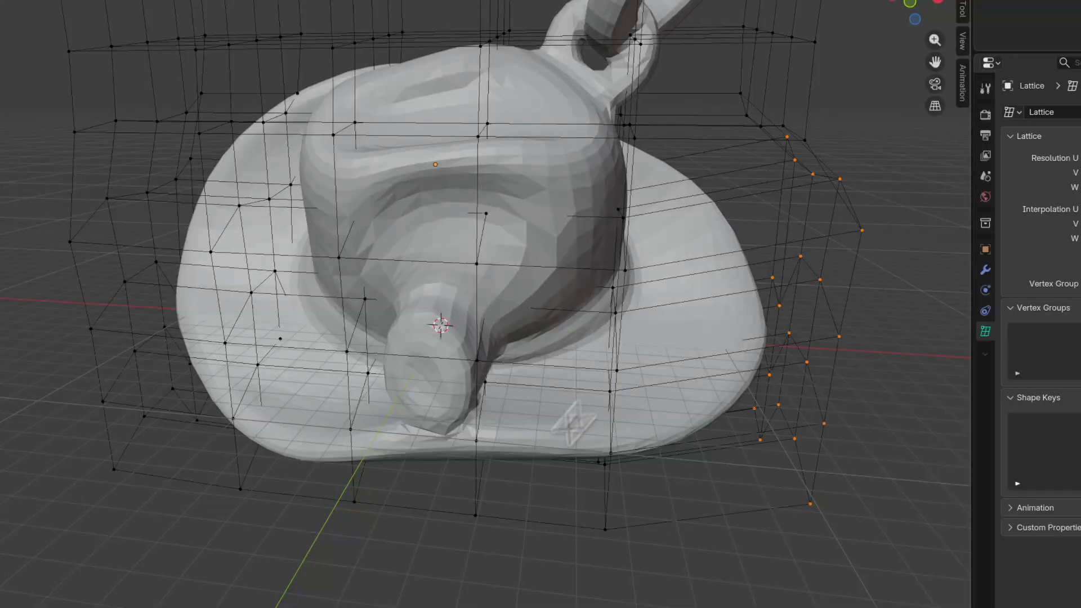
Step: Select the three lattice points below the brim's lower front edge and raise them slightly
{"action": "left_click_drag", "start_coordinate": [358, 519], "coordinate": [634, 488]}
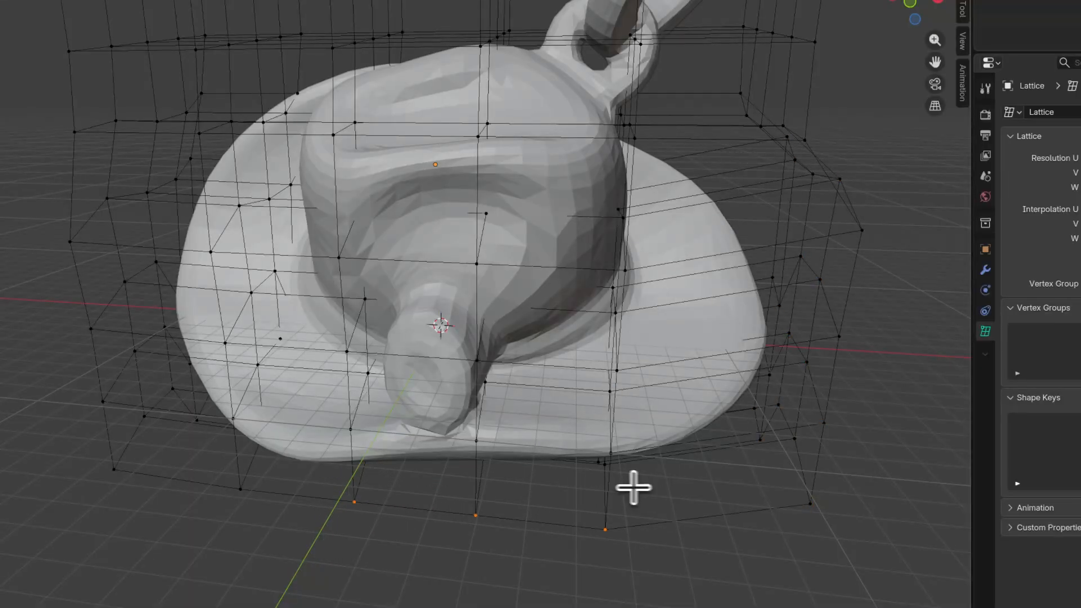
{"action": "key", "text": "g"}
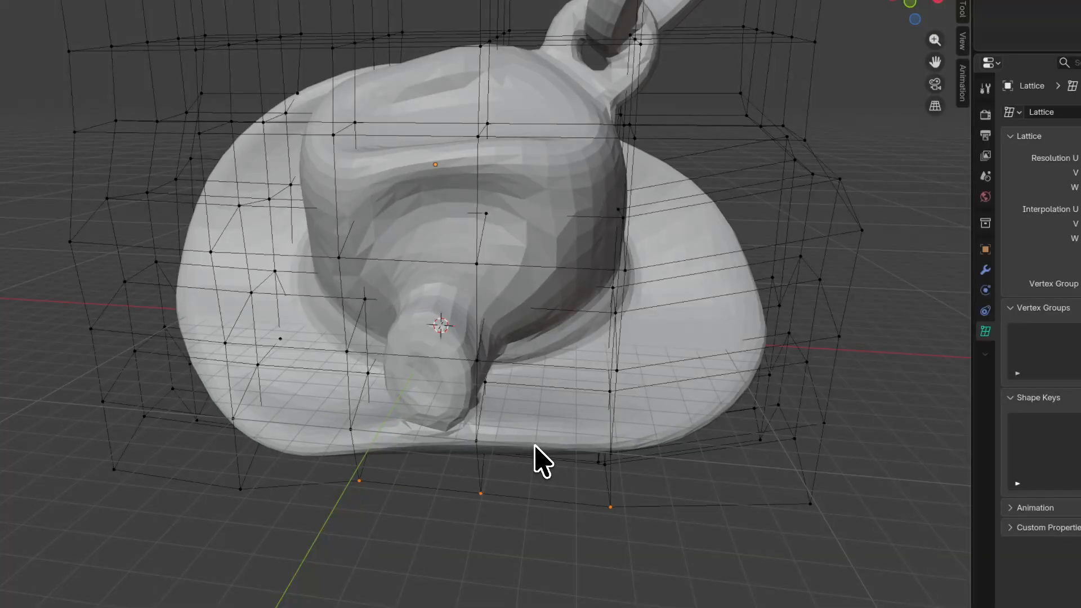
{"action": "left_click", "coordinate": [535, 445]}
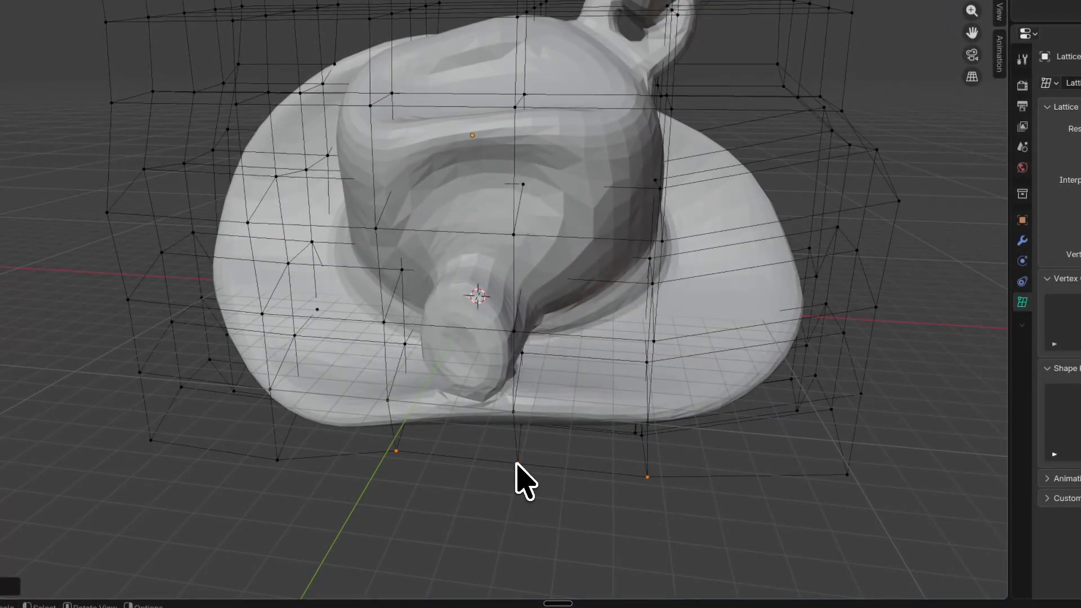
Step: Move the same three lower front lattice points further up using smooth proportional editing with a small influence radius
{"action": "key", "text": "g"}
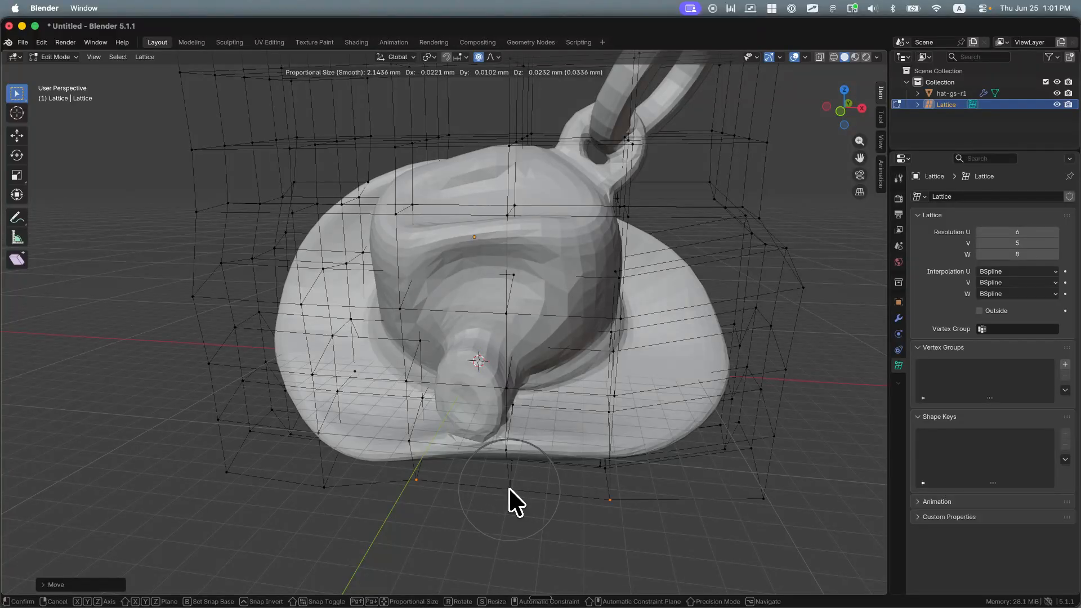
{"action": "scroll", "coordinate": [509, 488], "scroll_direction": "down", "scroll_amount": 8}
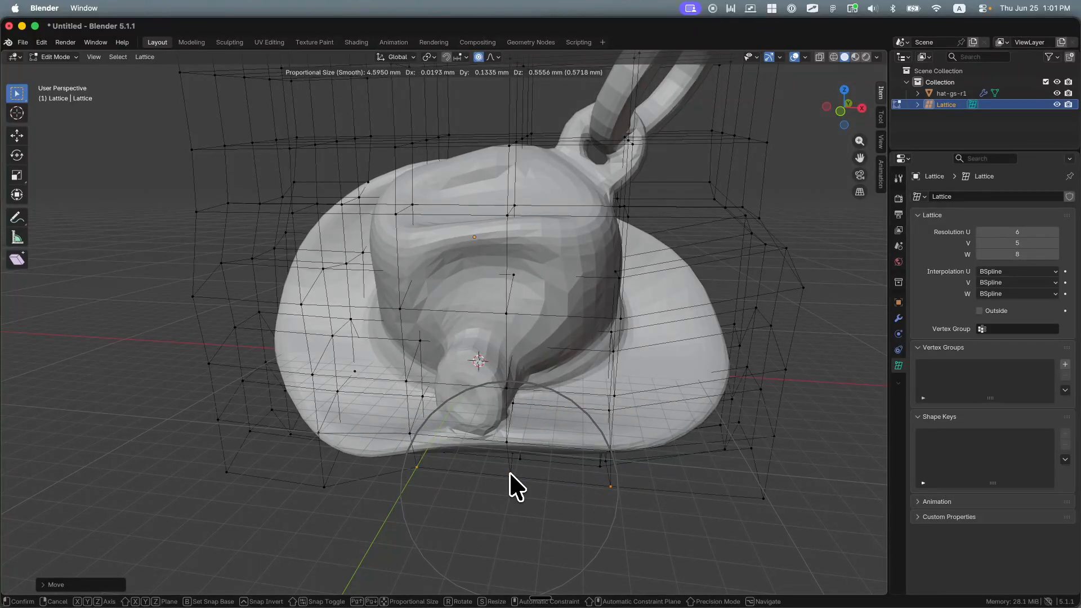
{"action": "scroll", "coordinate": [510, 475], "scroll_direction": "up", "scroll_amount": 13}
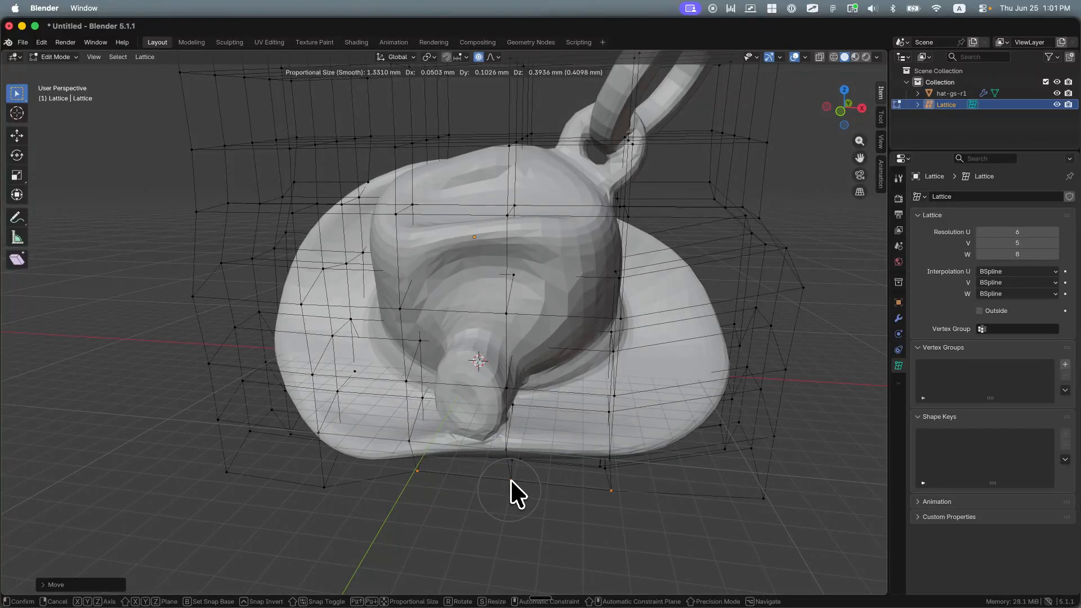
{"action": "scroll", "coordinate": [512, 465], "scroll_direction": "up", "scroll_amount": 10}
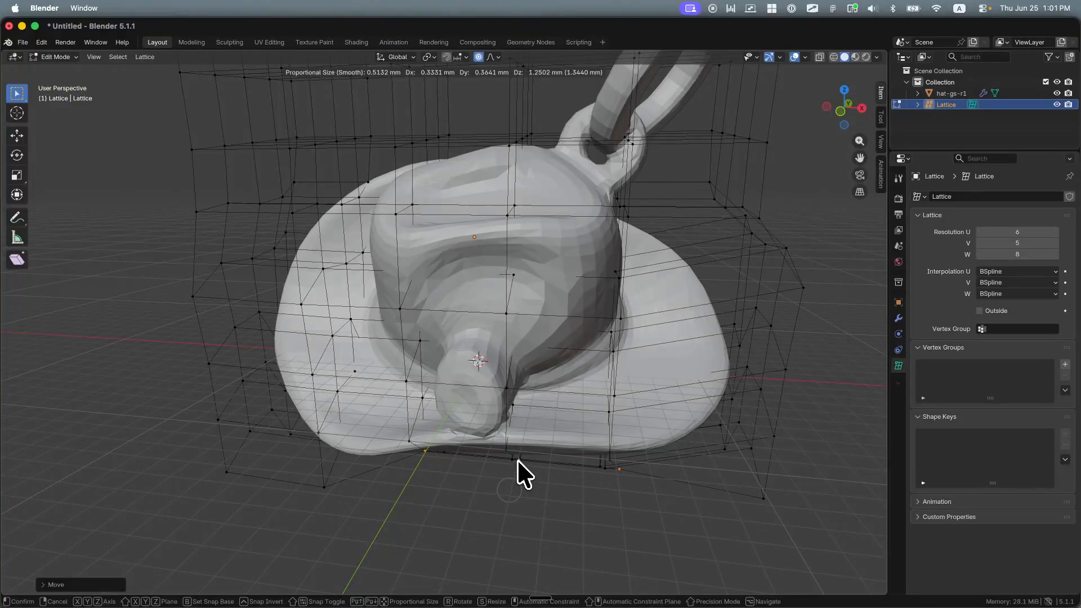
{"action": "scroll", "coordinate": [517, 466], "scroll_direction": "up", "scroll_amount": 1}
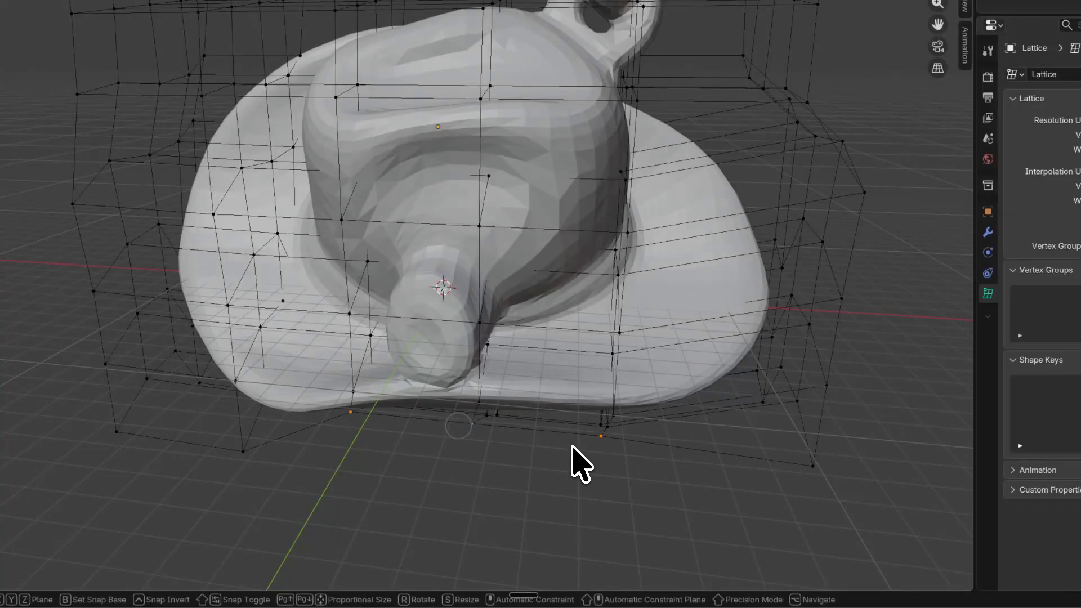
{"action": "left_click", "coordinate": [572, 446]}
Step: Move the lattice points below the brim's lower front edge on the +X side slightly outward with small-radius proportional editing, then nudge the whole lattice
{"action": "left_click_drag", "start_coordinate": [645, 494], "coordinate": [563, 397]}
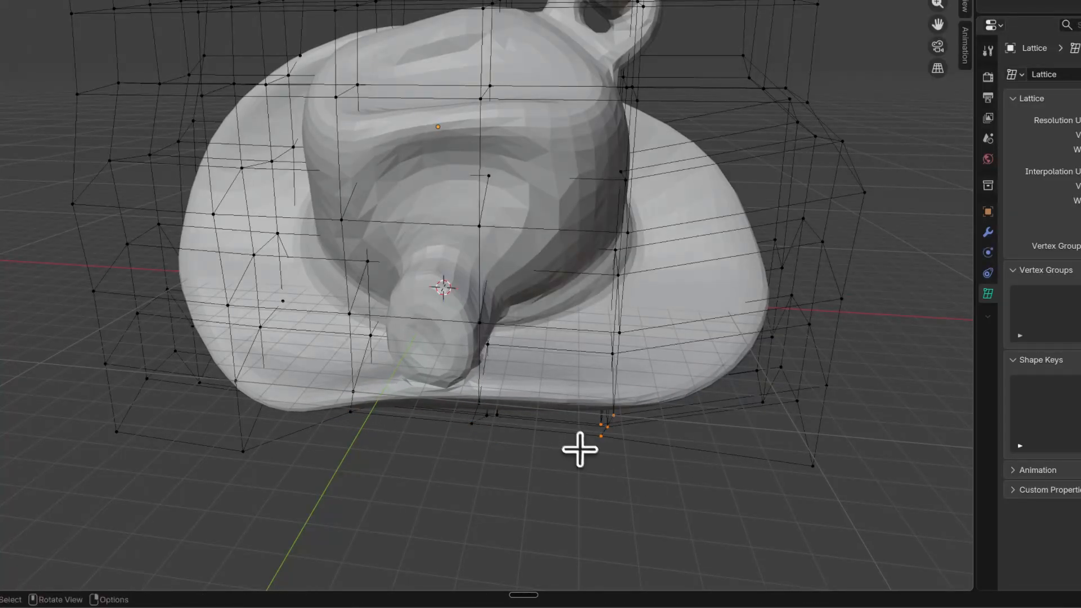
{"action": "key", "text": "g"}
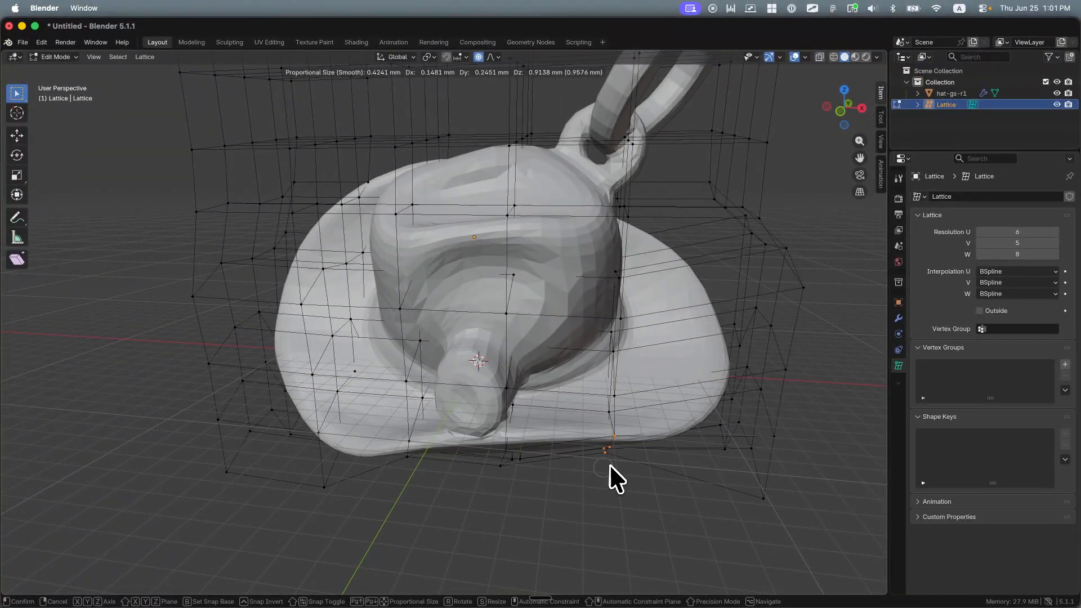
{"action": "scroll", "coordinate": [610, 460], "scroll_direction": "down", "scroll_amount": 20}
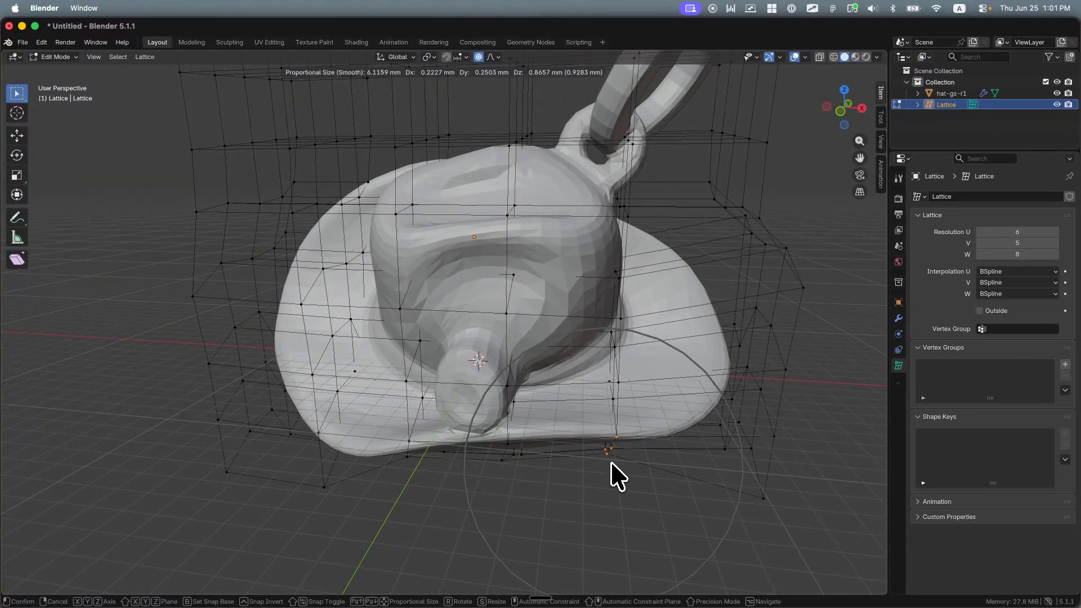
{"action": "scroll", "coordinate": [614, 475], "scroll_direction": "down", "scroll_amount": 1}
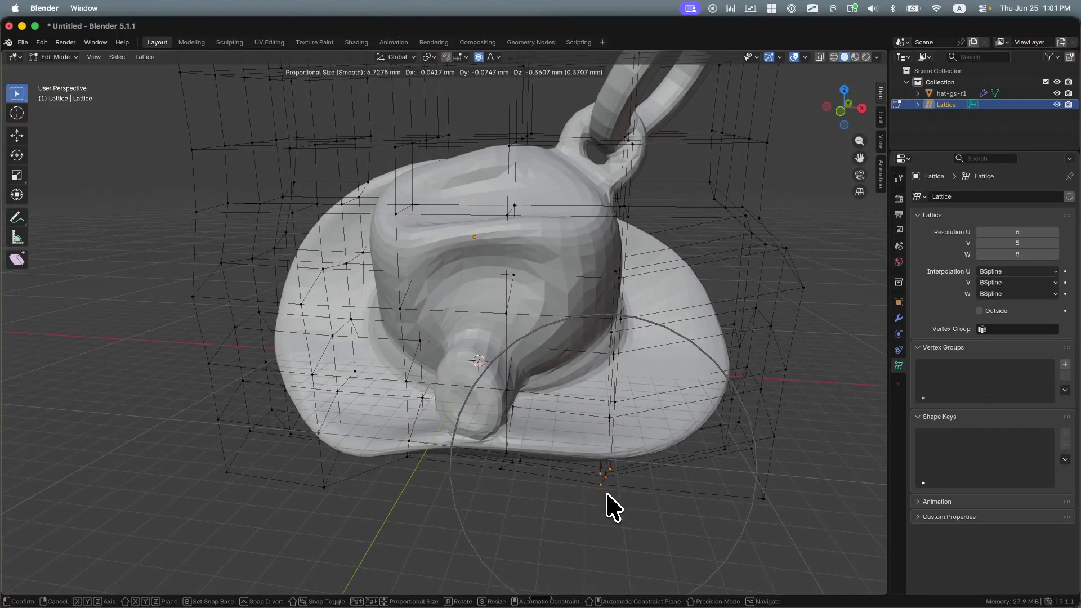
{"action": "scroll", "coordinate": [611, 459], "scroll_direction": "up", "scroll_amount": 10}
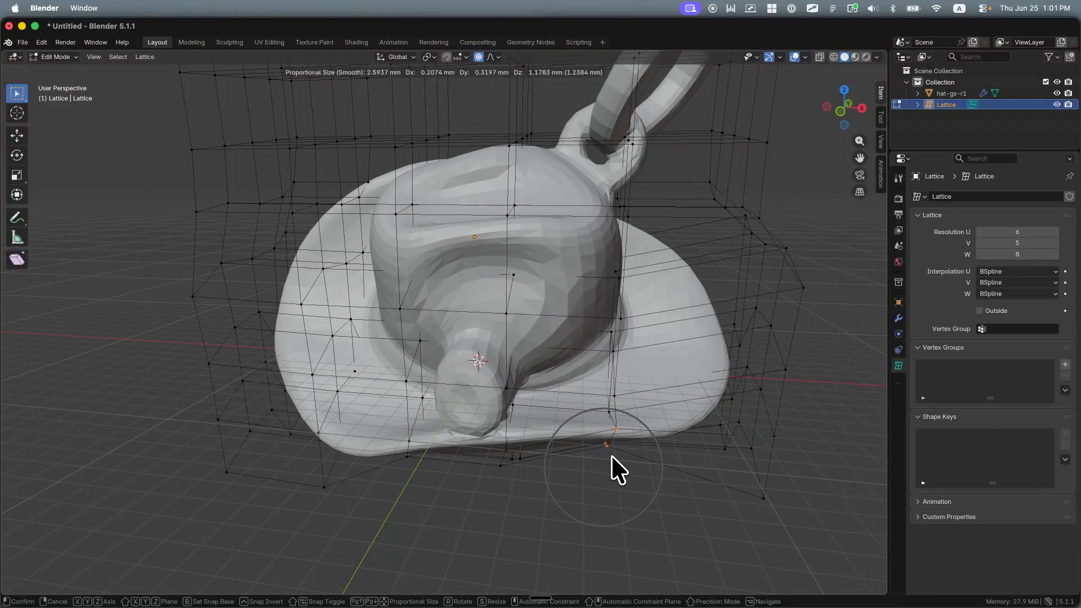
{"action": "scroll", "coordinate": [614, 487], "scroll_direction": "up", "scroll_amount": 6}
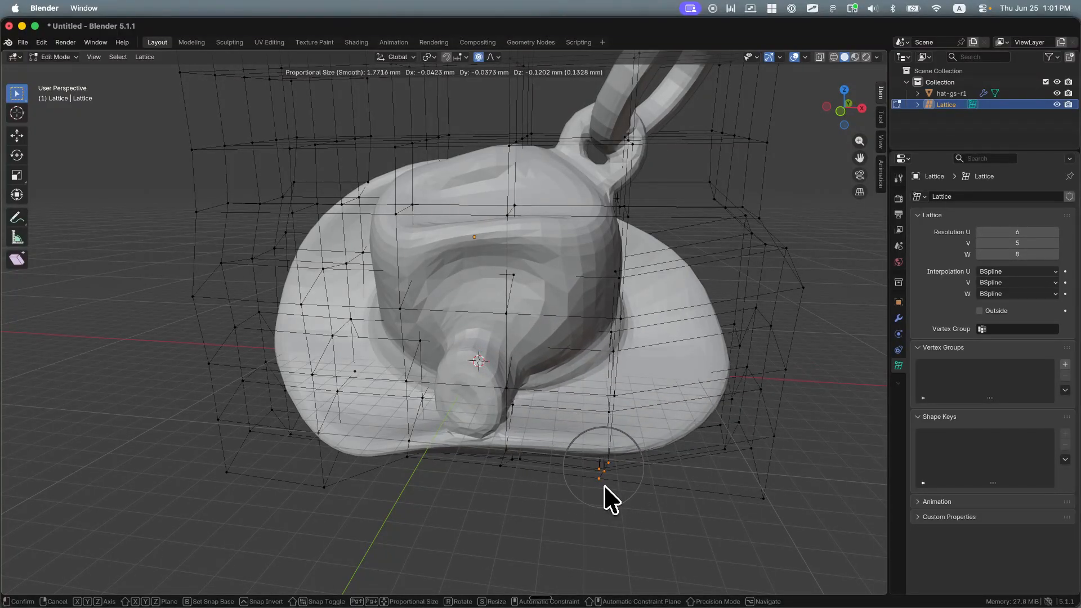
{"action": "scroll", "coordinate": [604, 487], "scroll_direction": "up", "scroll_amount": 1}
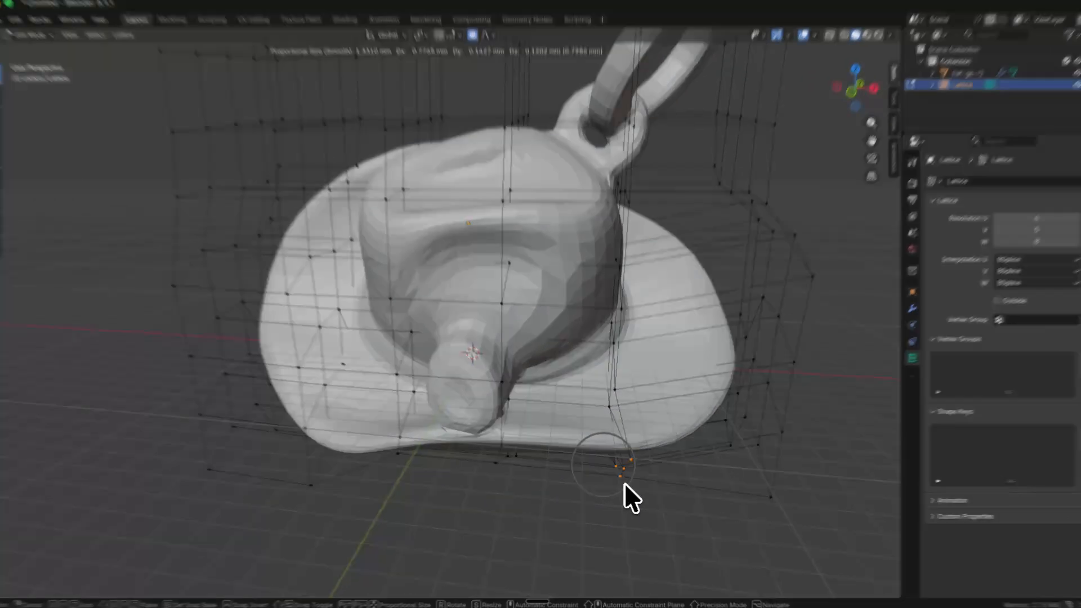
{"action": "left_click", "coordinate": [621, 483]}
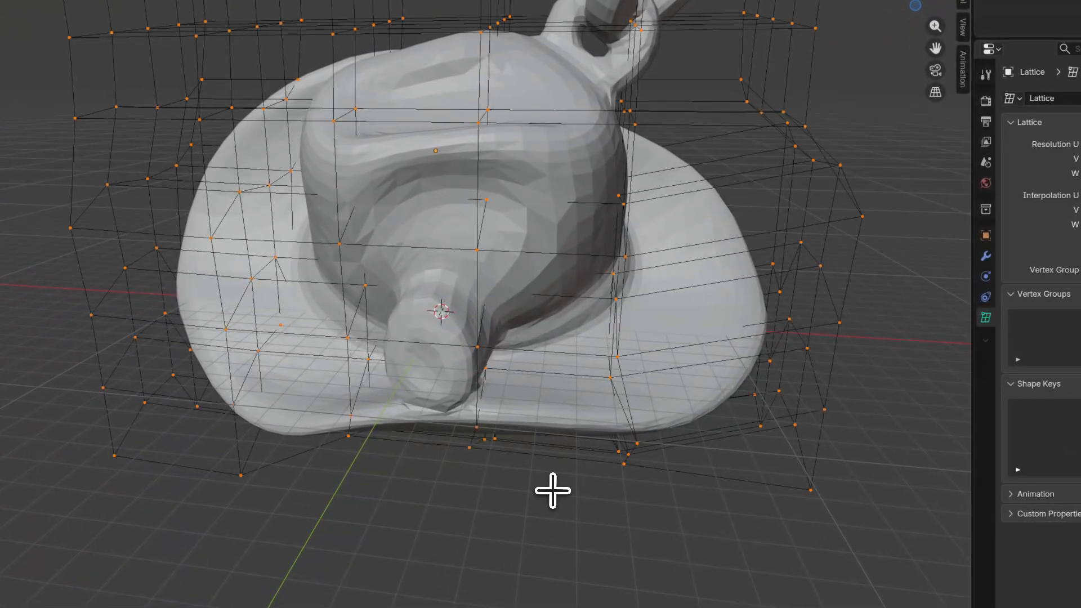
{"action": "key", "text": "g"}
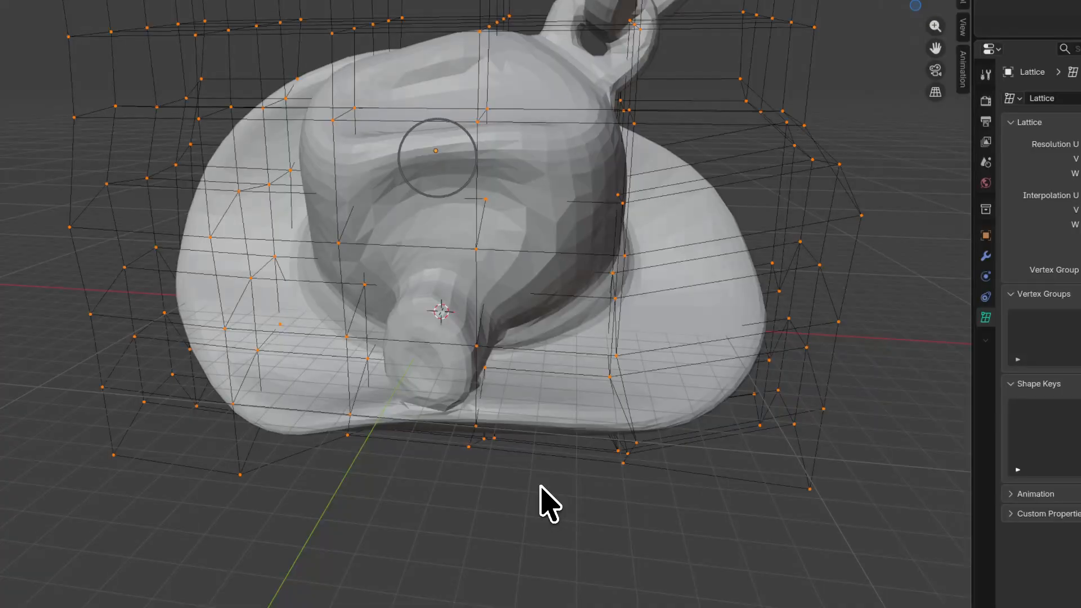
{"action": "left_click", "coordinate": [540, 486]}
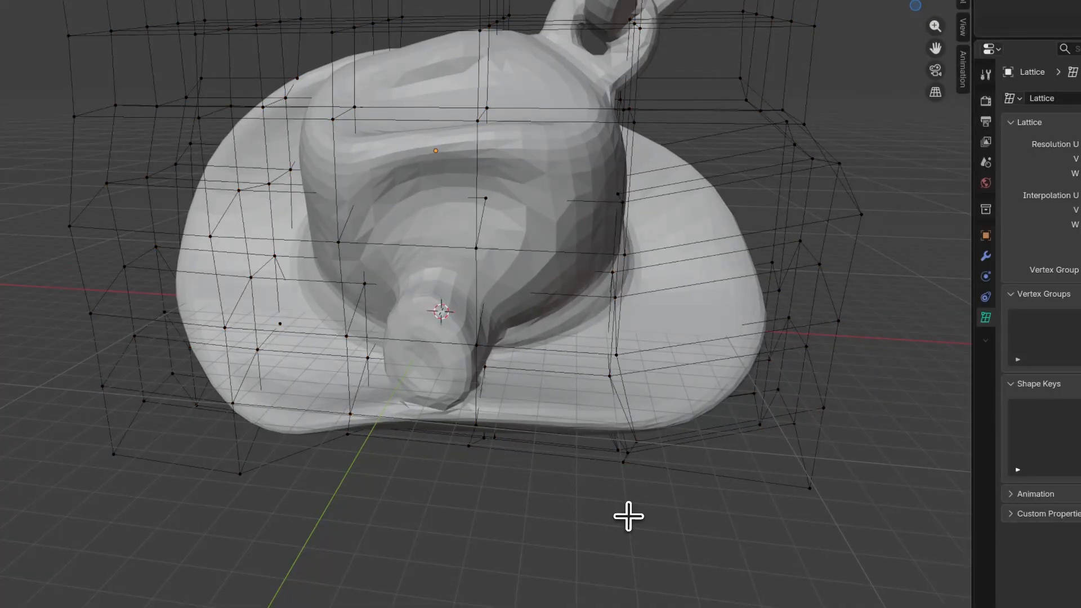
Step: Examine the lattice-deformed hat from the front, side and back to check the shape of the brim
{"action": "middle_click_drag", "start_coordinate": [628, 516], "coordinate": [543, 502]}
{"action": "scroll", "coordinate": [543, 500], "scroll_direction": "up", "scroll_amount": 4}
{"action": "scroll", "coordinate": [543, 500], "scroll_direction": "down", "scroll_amount": 7}
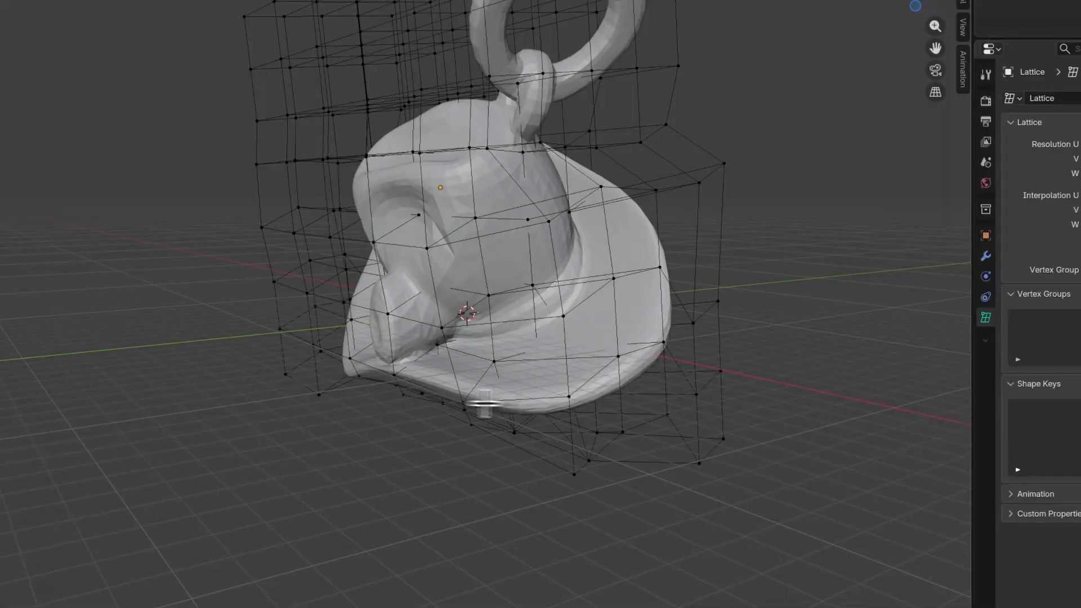
{"action": "middle_click_drag", "start_coordinate": [484, 404], "coordinate": [573, 406]}
{"action": "scroll", "coordinate": [431, 330], "scroll_direction": "up", "scroll_amount": 3}
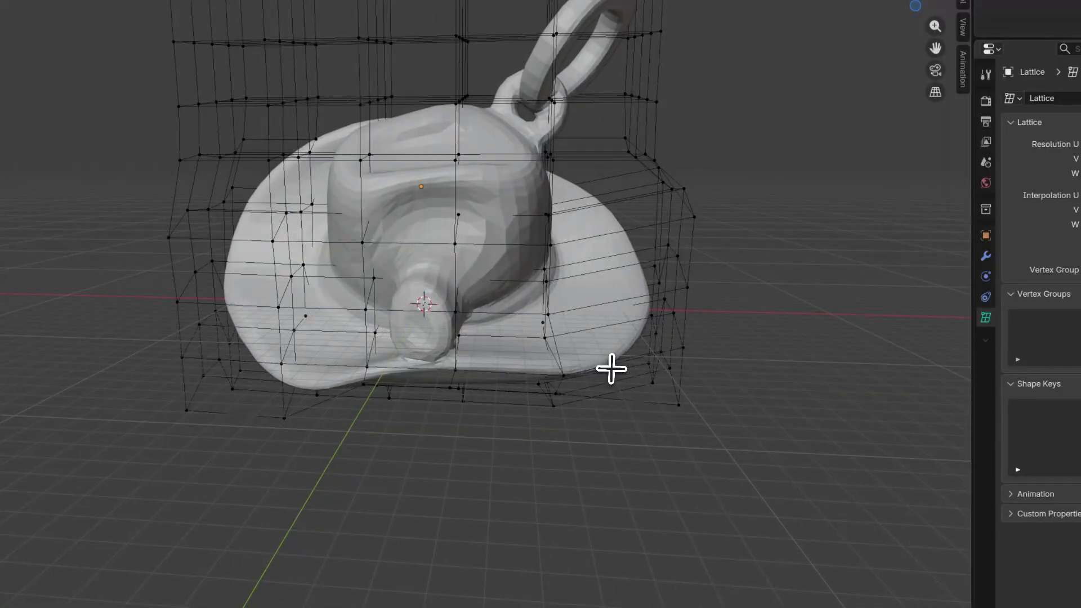
{"action": "middle_click_drag", "start_coordinate": [612, 369], "coordinate": [375, 377]}
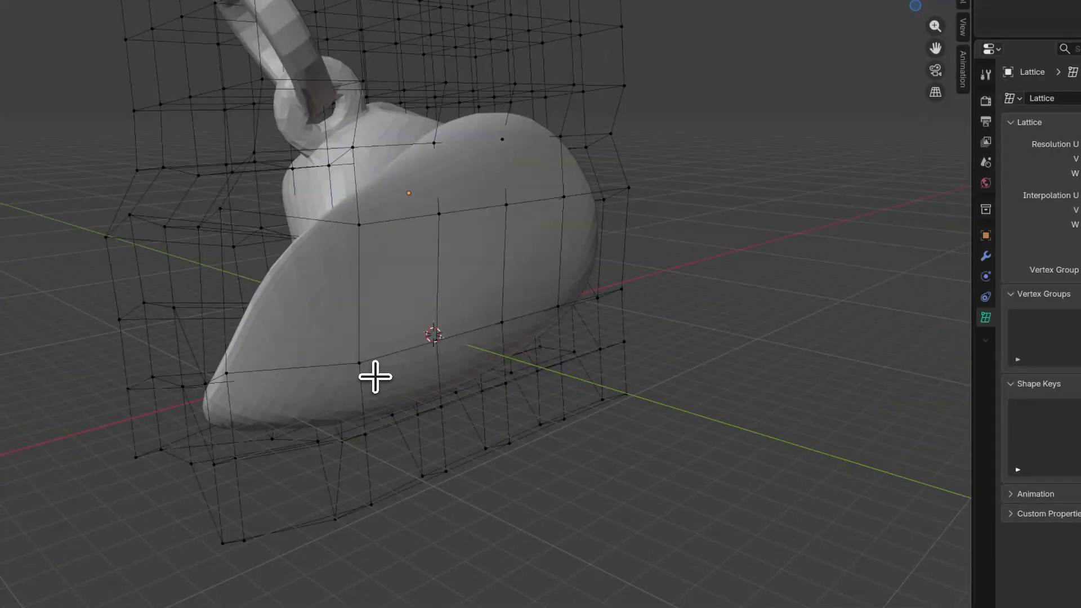
{"action": "middle_click_drag", "start_coordinate": [345, 309], "coordinate": [625, 316]}
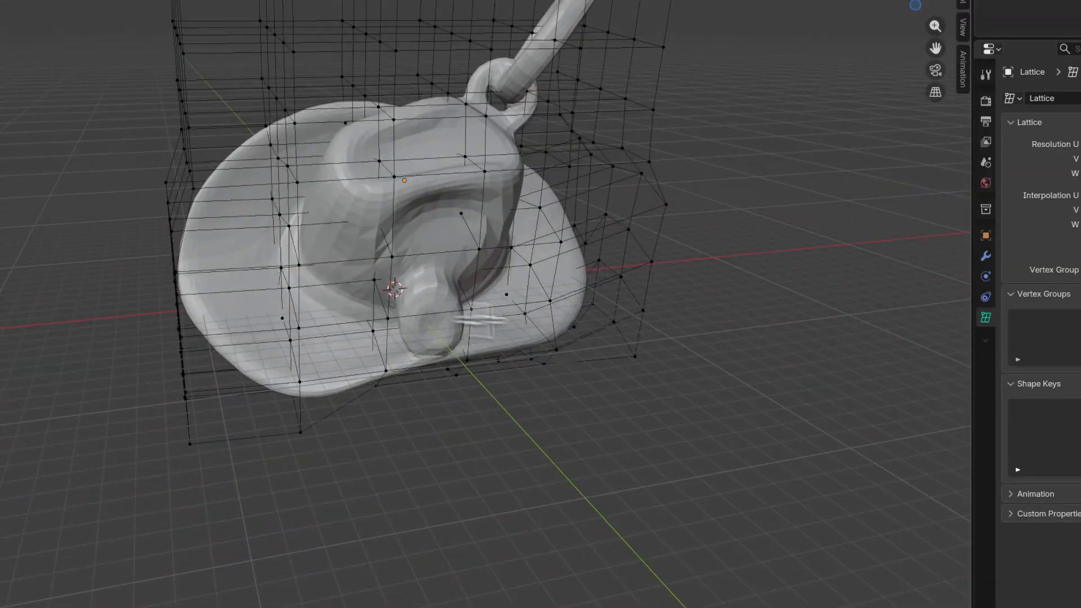
{"action": "middle_click_drag", "start_coordinate": [789, 374], "coordinate": [539, 369]}
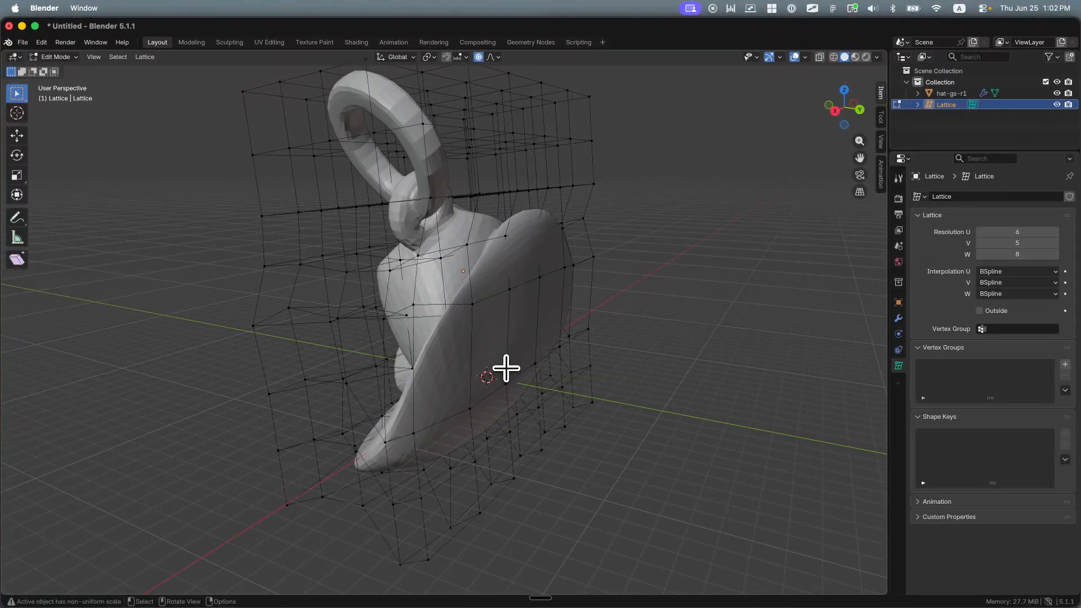
{"action": "middle_click_drag", "start_coordinate": [463, 503], "coordinate": [627, 487]}
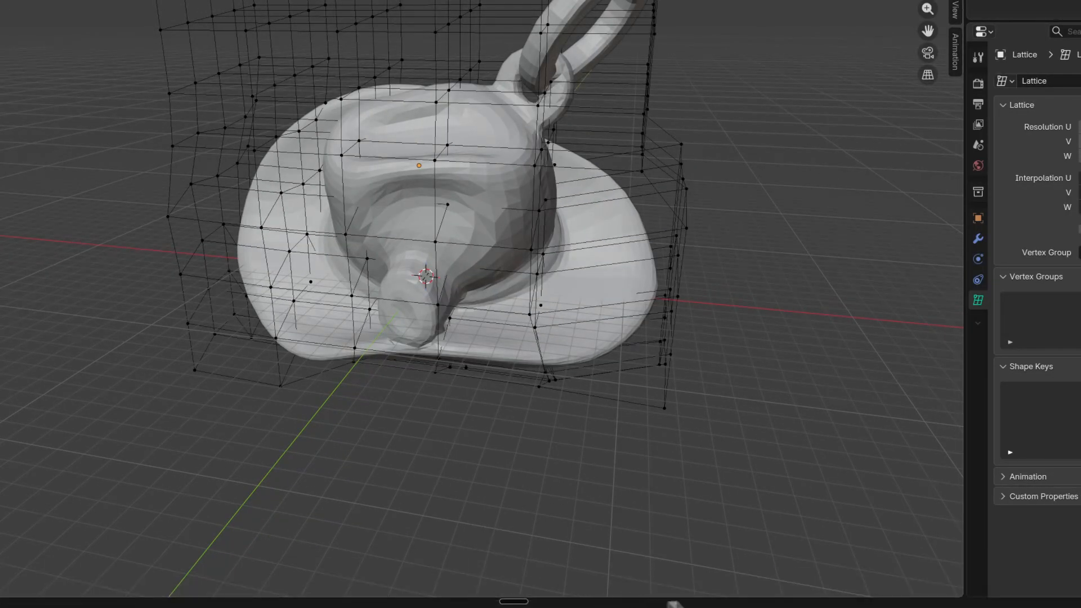
Step: Switch to Rhino and examine the hat's wireframe mesh inside its deformation cage from the back and front
{"action": "left_click", "coordinate": [867, 586]}
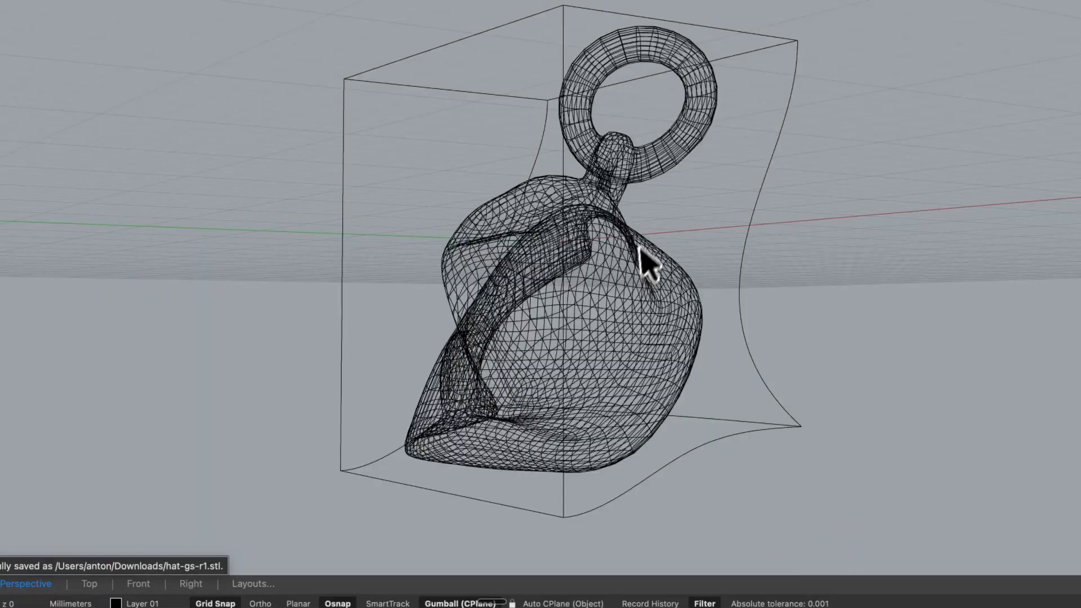
{"action": "middle_click", "coordinate": [334, 263]}
{"action": "left_click", "coordinate": [400, 295]}
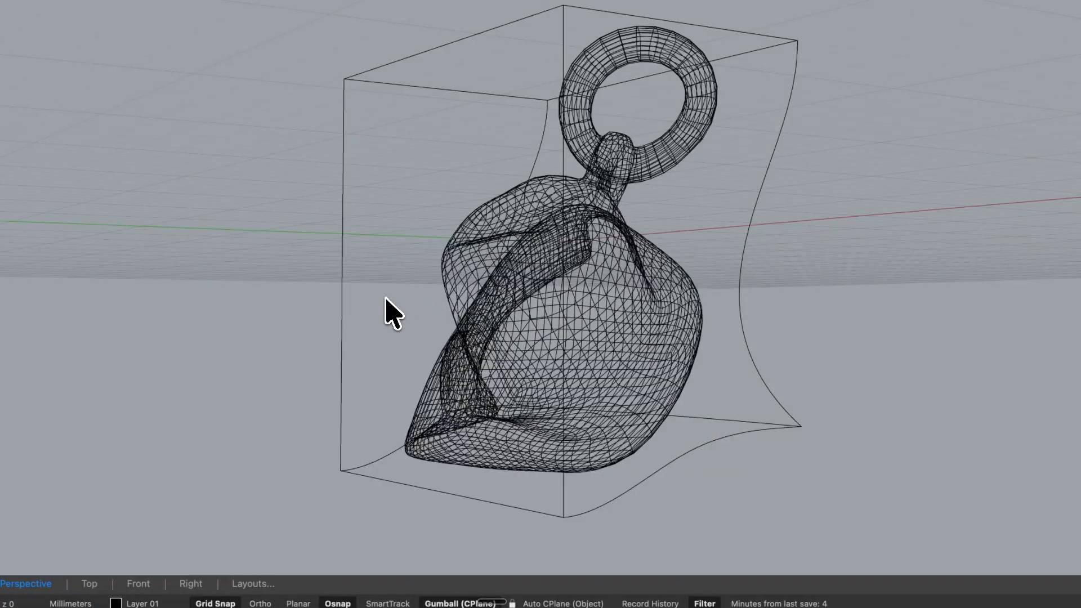
{"action": "right_click_drag", "start_coordinate": [386, 296], "coordinate": [248, 281]}
{"action": "mouse_move", "coordinate": [619, 601]}
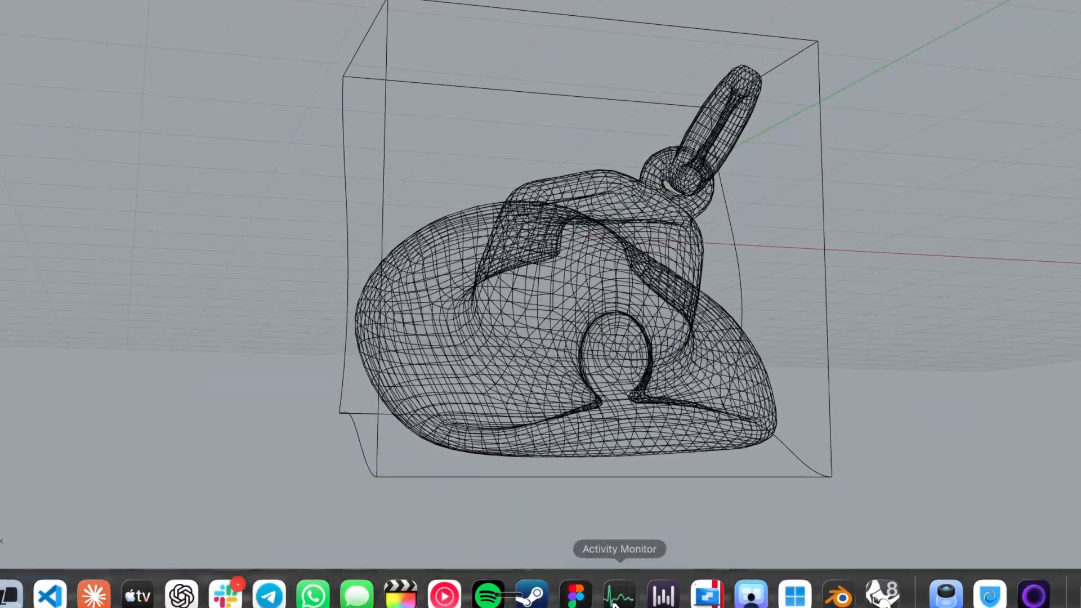